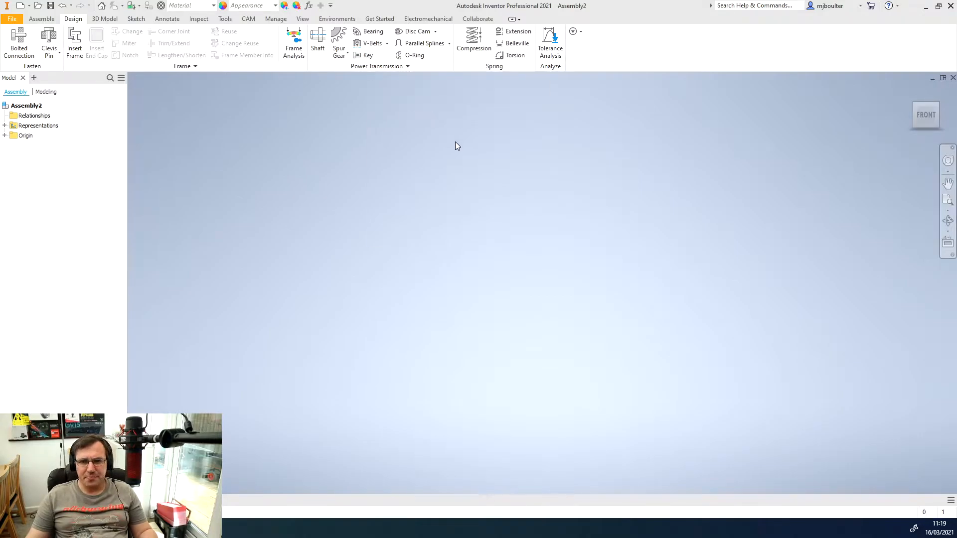
- Start the Spur Gear generator and save the assembly as Design Accelerator in the Gears folder
{"action": "left_click", "coordinate": [337, 34]}
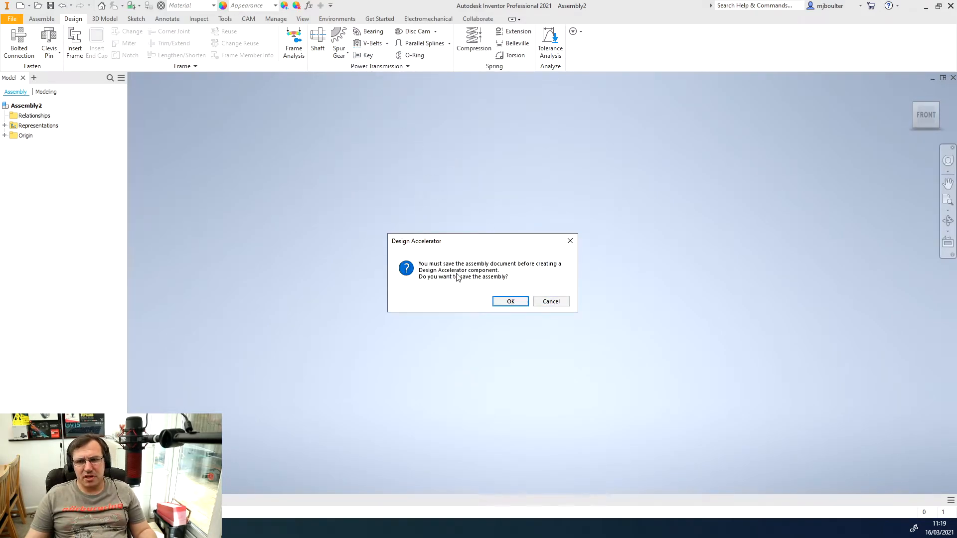
{"action": "left_click", "coordinate": [501, 304]}
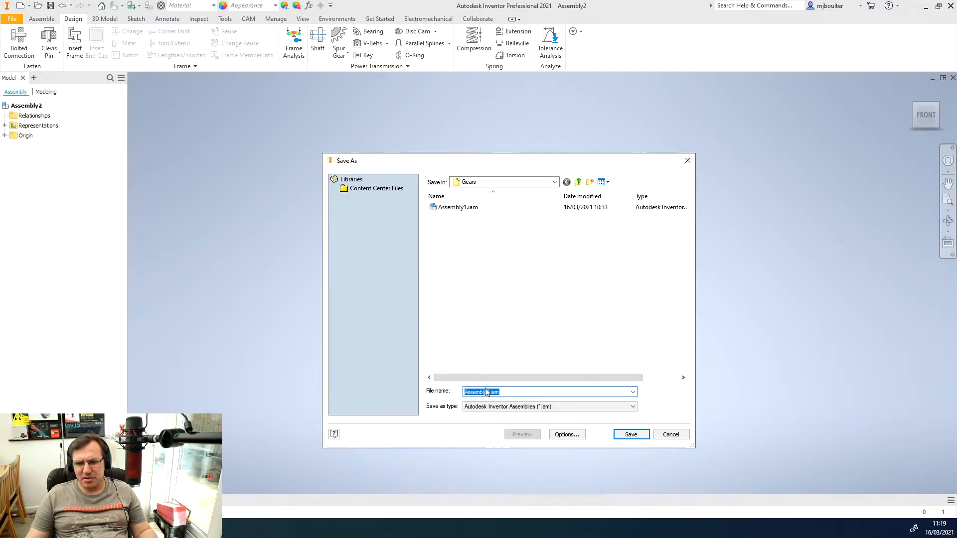
{"action": "left_click", "coordinate": [502, 392]}
{"action": "key", "text": "BackSpace"}
{"action": "key", "text": "BackSpace"}
{"action": "key", "text": "BackSpace"}
{"action": "key", "text": "BackSpace"}
{"action": "key", "text": "BackSpace"}
{"action": "key", "text": "BackSpace"}
{"action": "key", "text": "BackSpace"}
{"action": "key", "text": "BackSpace"}
{"action": "key", "text": "BackSpace"}
{"action": "key", "text": "BackSpace"}
{"action": "key", "text": "BackSpace"}
{"action": "key", "text": "BackSpace"}
{"action": "key", "text": "BackSpace"}
{"action": "type", "text": "Design Ac"}
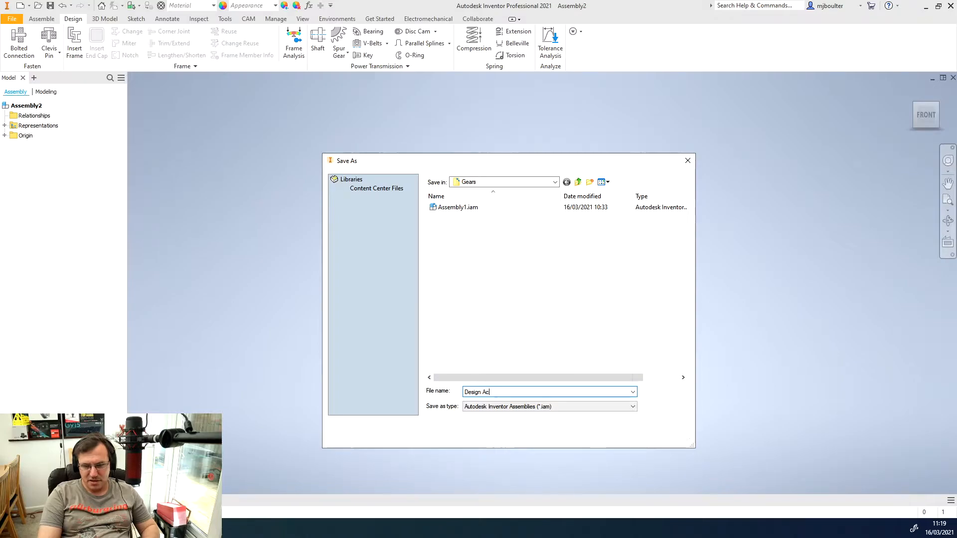
{"action": "type", "text": "celerat"}
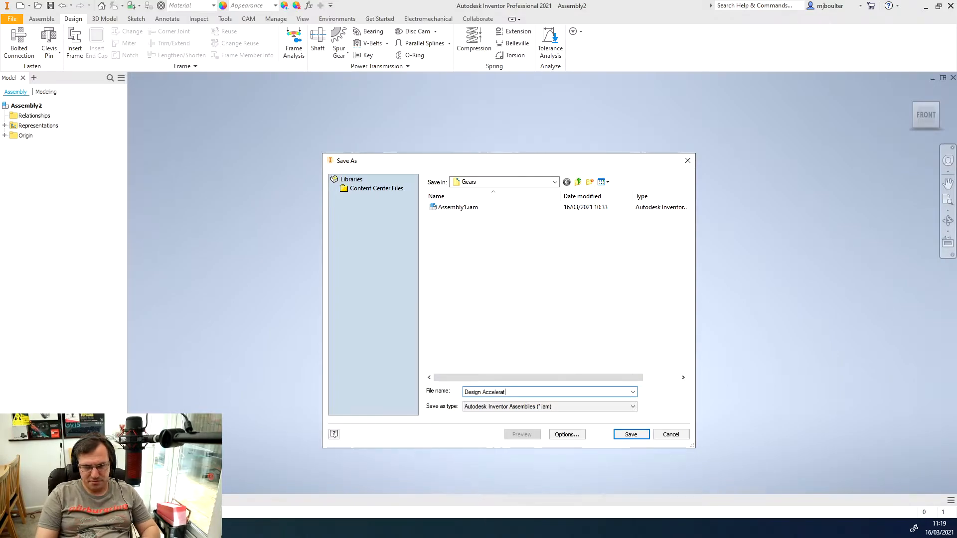
{"action": "type", "text": "o"}
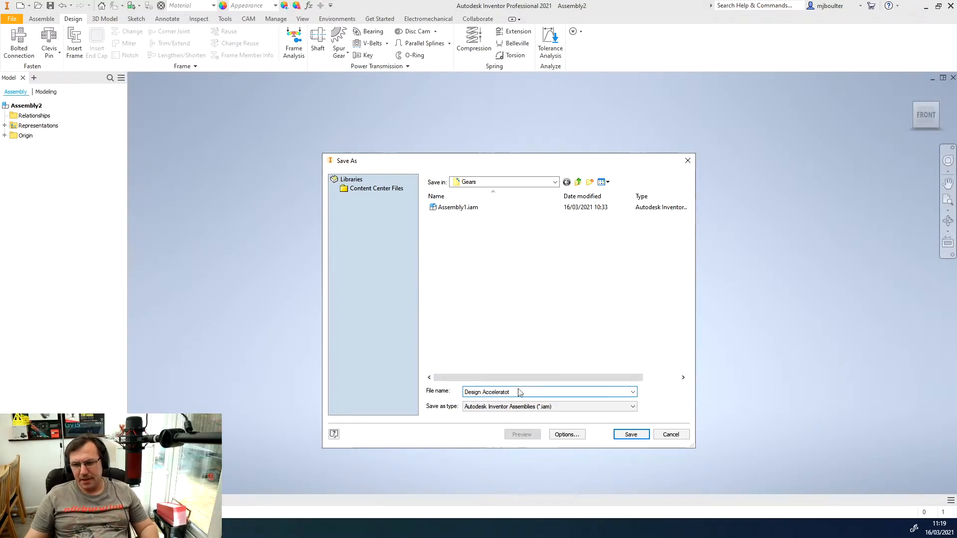
{"action": "type", "text": "r"}
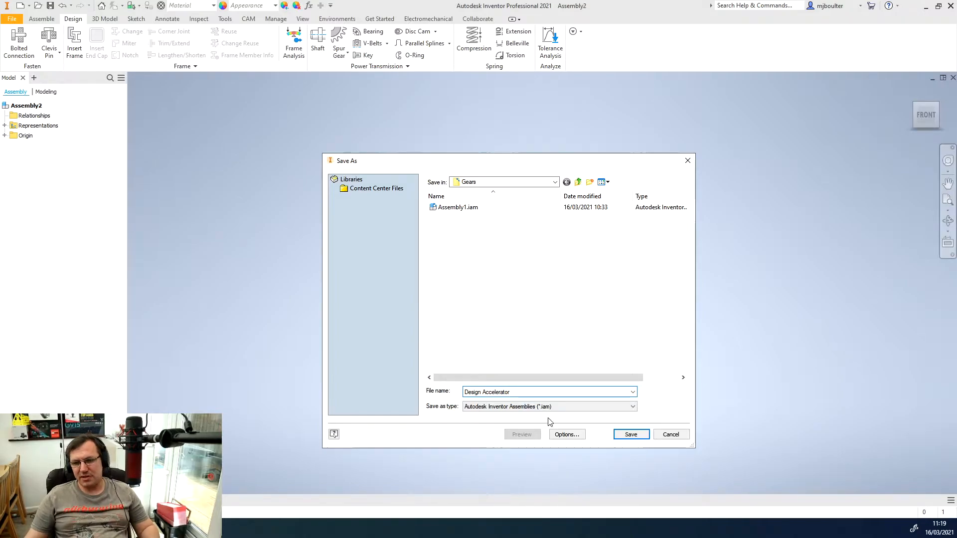
{"action": "left_click", "coordinate": [630, 434]}
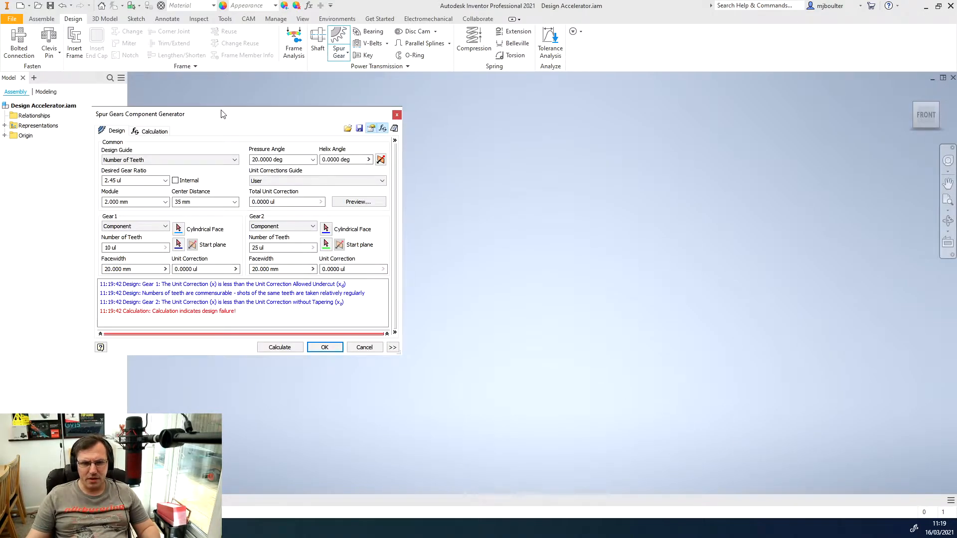
- Choose Number of Teeth as the design guide for the spur gears
{"action": "left_click_drag", "start_coordinate": [236, 115], "coordinate": [360, 117]}
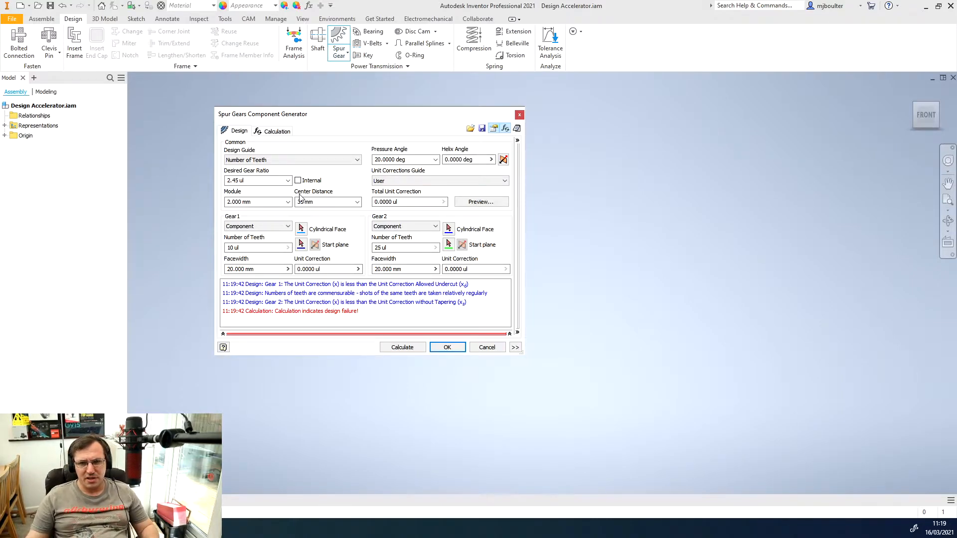
{"action": "left_click", "coordinate": [352, 161]}
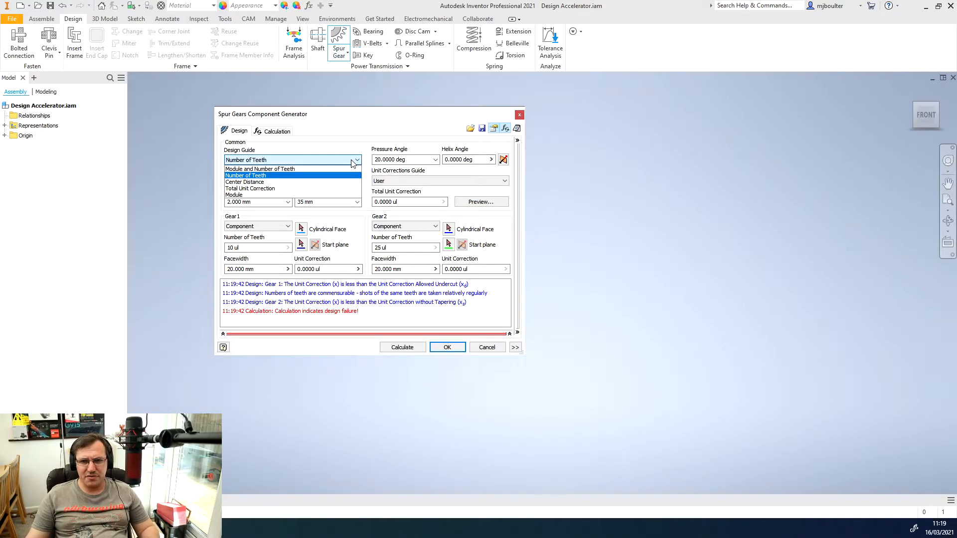
{"action": "left_click", "coordinate": [258, 176]}
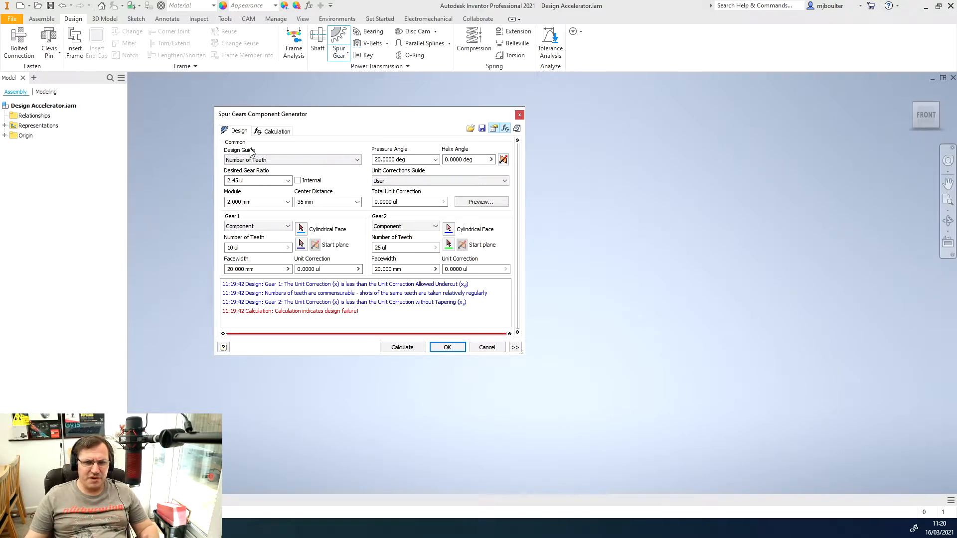
{"action": "left_click", "coordinate": [275, 162]}
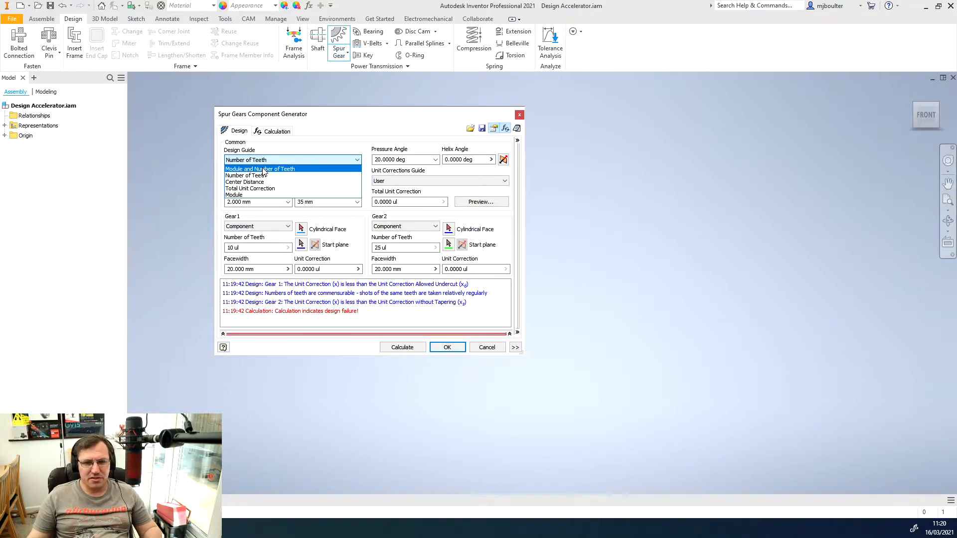
{"action": "left_click", "coordinate": [260, 176]}
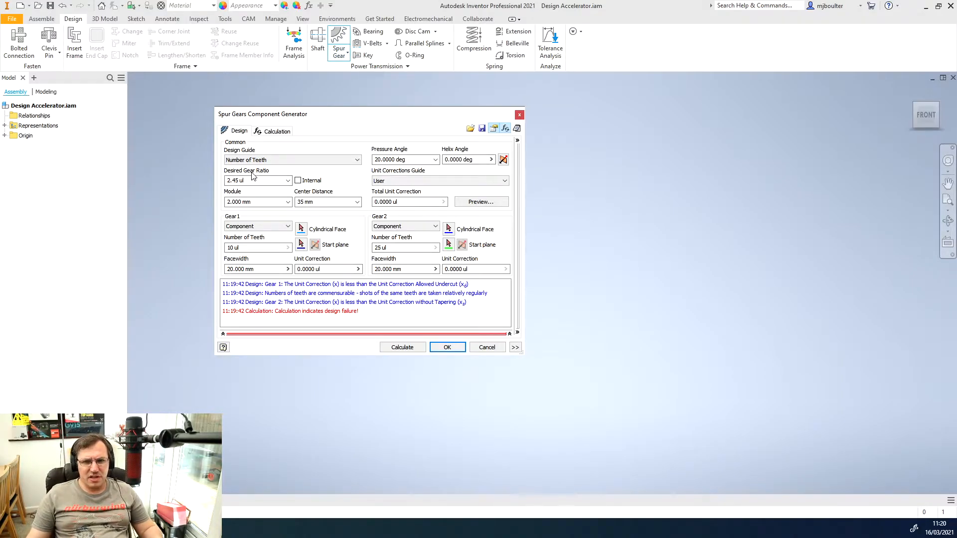
- Set the desired gear ratio to 3.0 and the center distance to 50 mm, and calculate the gears
{"action": "double_click", "coordinate": [247, 180]}
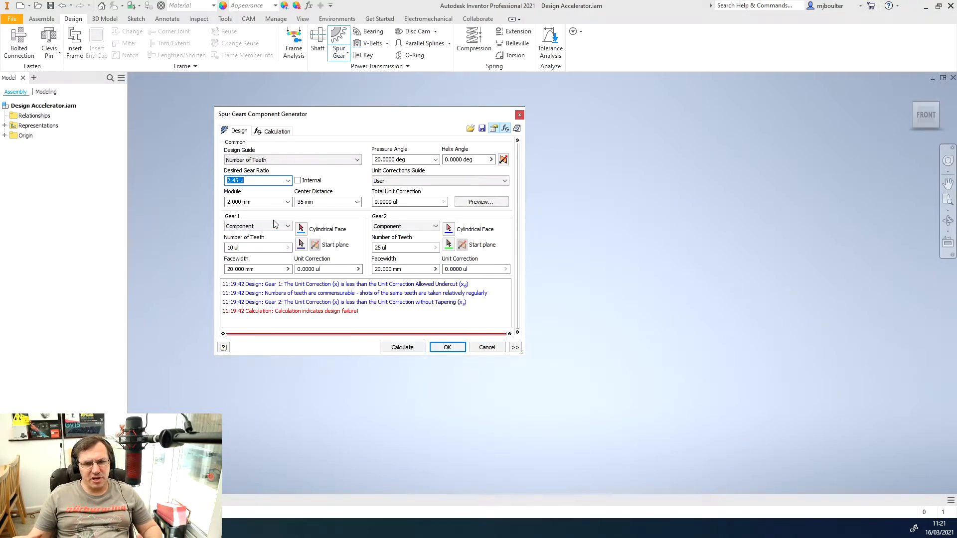
{"action": "left_click", "coordinate": [249, 179]}
{"action": "left_click_drag", "start_coordinate": [249, 180], "coordinate": [219, 183]}
{"action": "type", "text": "3"}
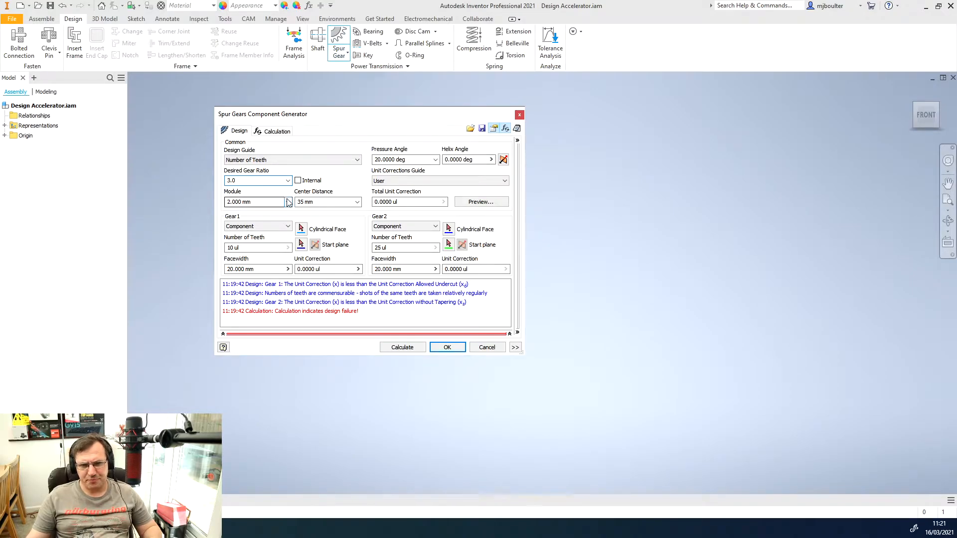
{"action": "left_click_drag", "start_coordinate": [317, 202], "coordinate": [296, 203]}
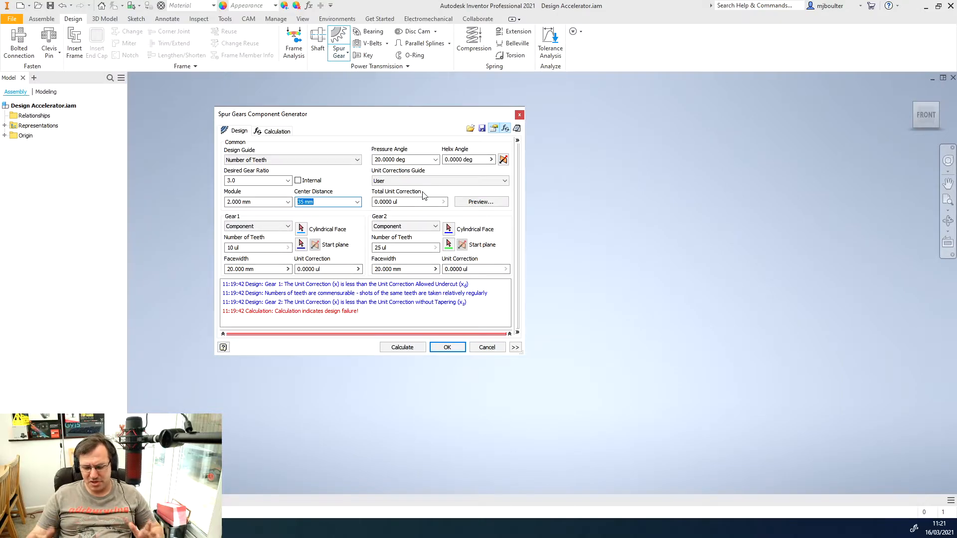
{"action": "type", "text": "50"}
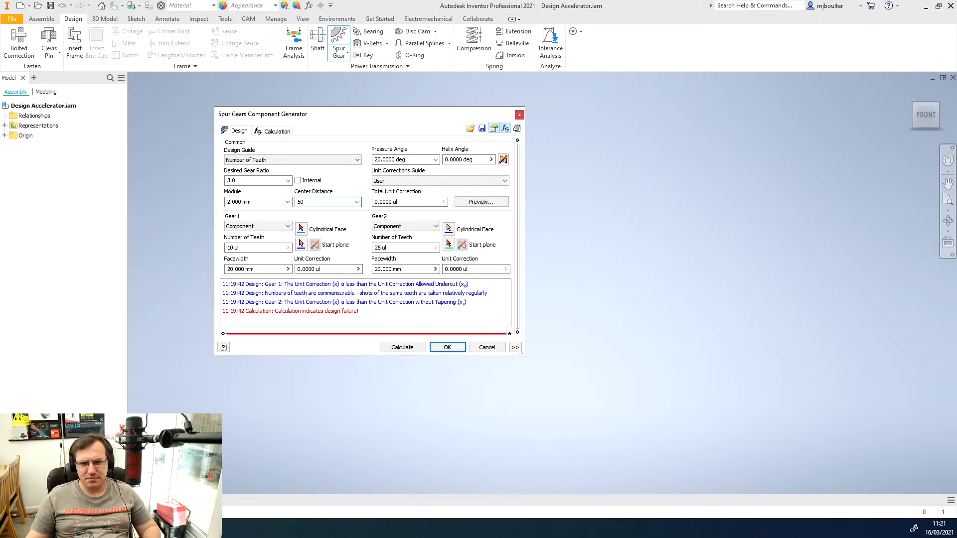
{"action": "left_click", "coordinate": [407, 347]}
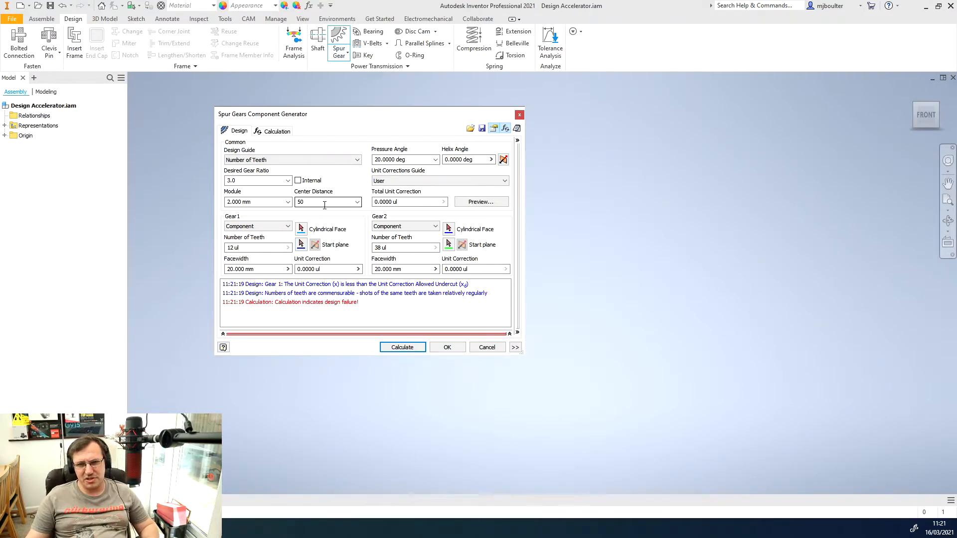
- Review the strength calculation and generate the gear pair with the proposed file names, accepting the design warnings
{"action": "left_click", "coordinate": [275, 132]}
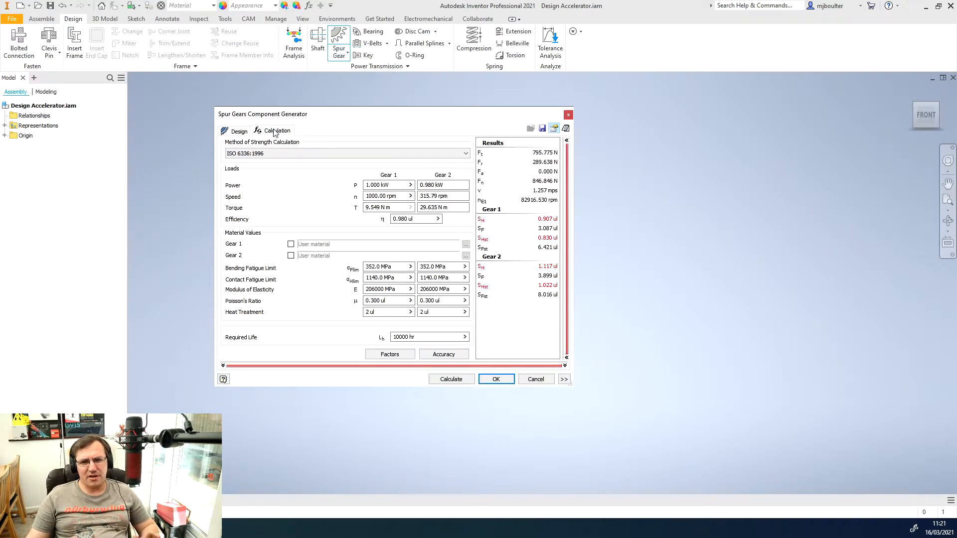
{"action": "left_click", "coordinate": [241, 131]}
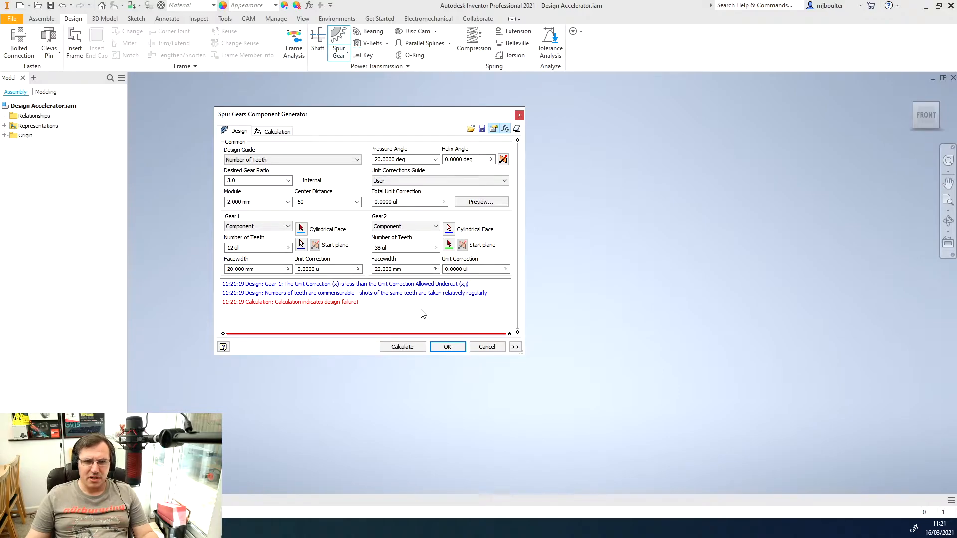
{"action": "left_click", "coordinate": [456, 348]}
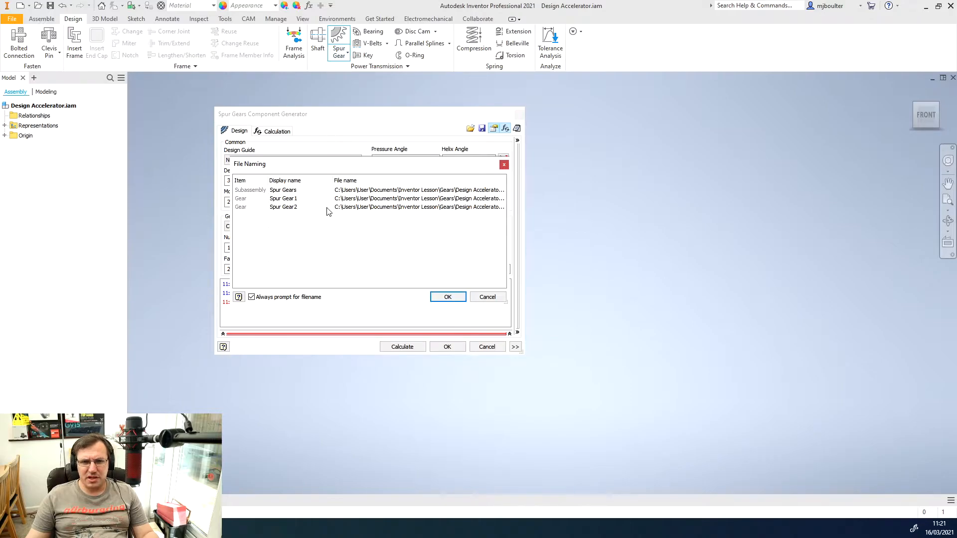
{"action": "left_click", "coordinate": [448, 299]}
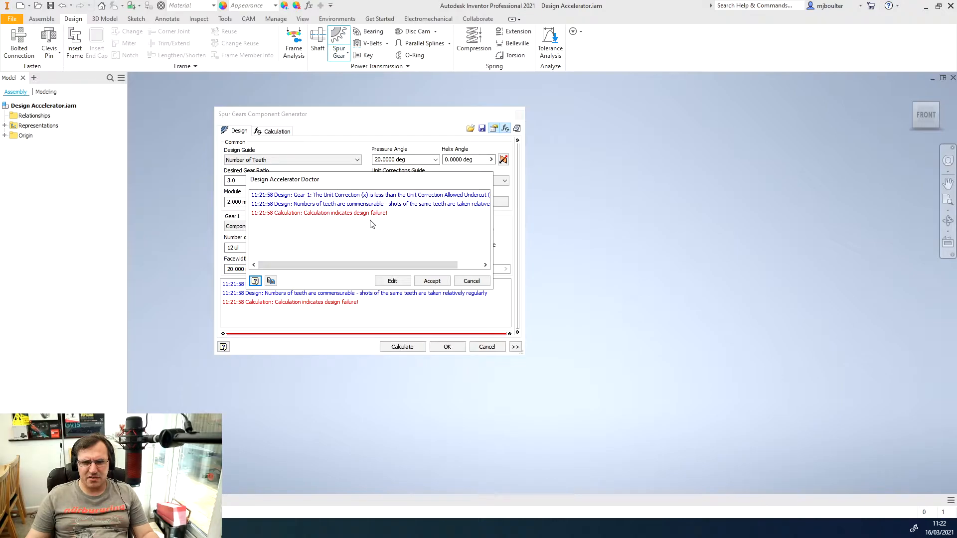
{"action": "left_click", "coordinate": [432, 282]}
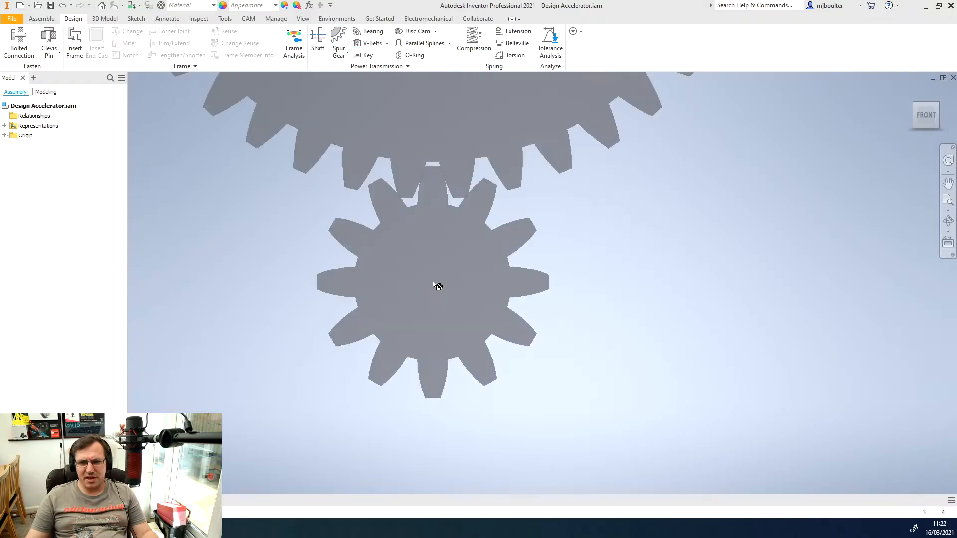
- Place the generated spur gear pair in the assembly
{"action": "scroll", "coordinate": [463, 326], "scroll_direction": "up", "scroll_amount": 5}
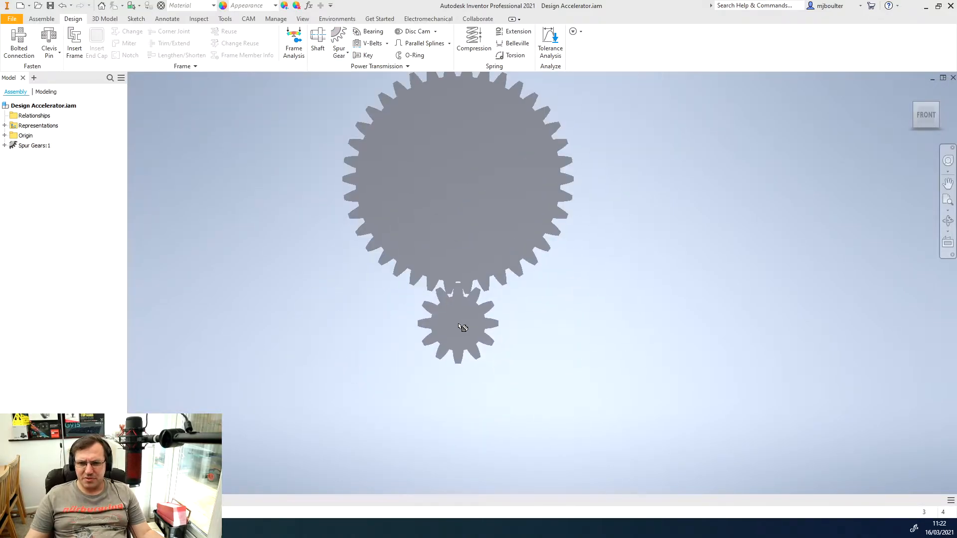
{"action": "scroll", "coordinate": [463, 325], "scroll_direction": "up", "scroll_amount": 3}
{"action": "middle_click_drag", "start_coordinate": [464, 327], "coordinate": [394, 328], "text": "shift"}
{"action": "right_click", "coordinate": [430, 297]}
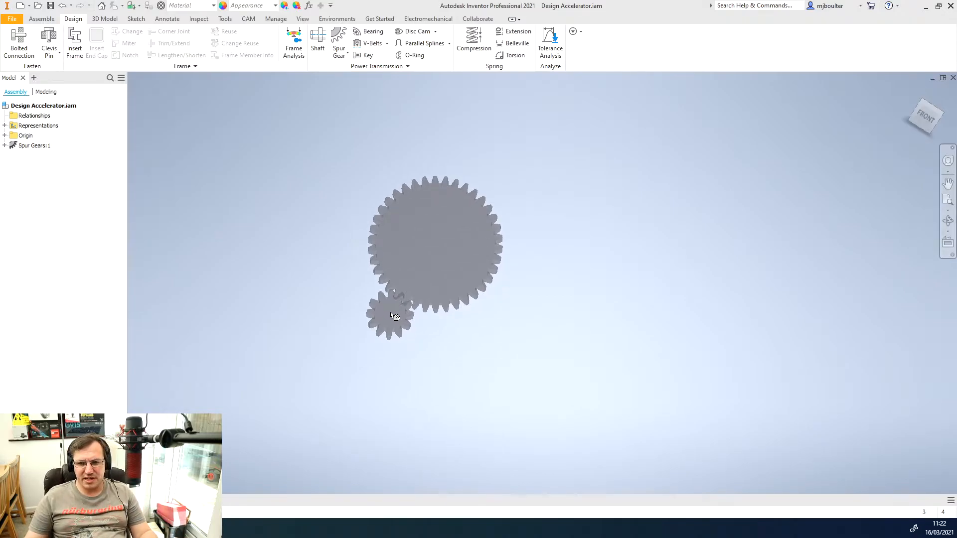
{"action": "left_click", "coordinate": [395, 315]}
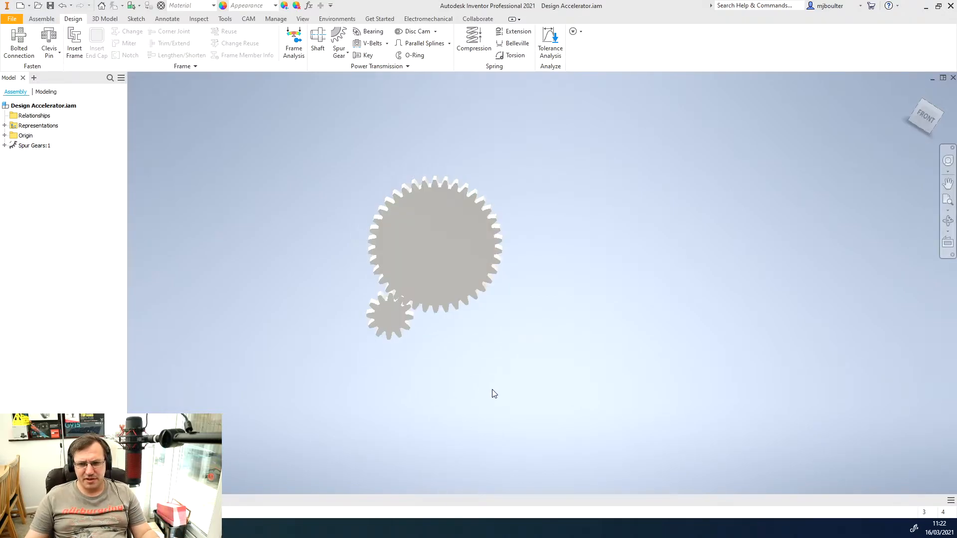
- Examine the placed gear pair from several angles and against the YZ, XZ and XY origin planes
{"action": "middle_click_drag", "start_coordinate": [492, 390], "coordinate": [442, 312], "text": "shift"}
{"action": "left_click", "coordinate": [442, 312]}
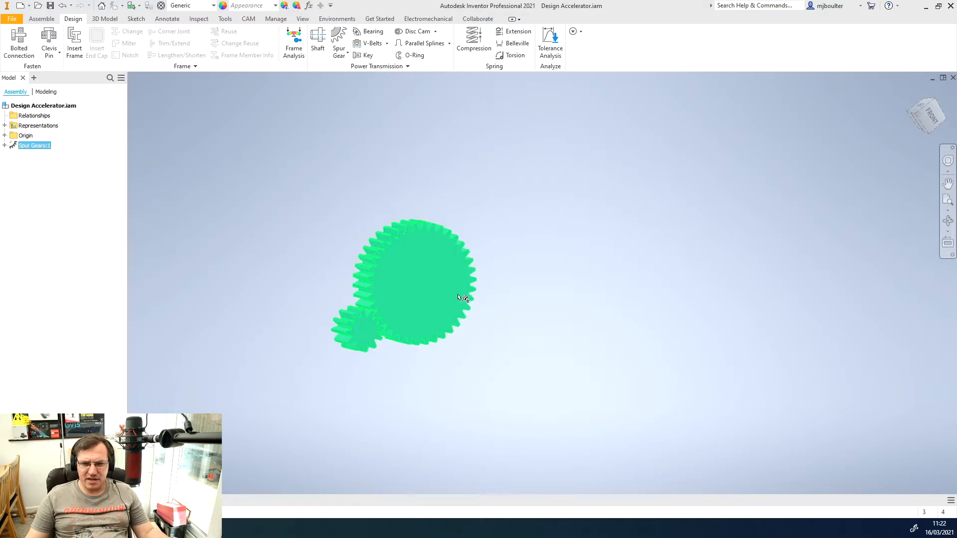
{"action": "left_click", "coordinate": [337, 356]}
{"action": "middle_click_drag", "start_coordinate": [482, 335], "coordinate": [523, 316], "text": "shift"}
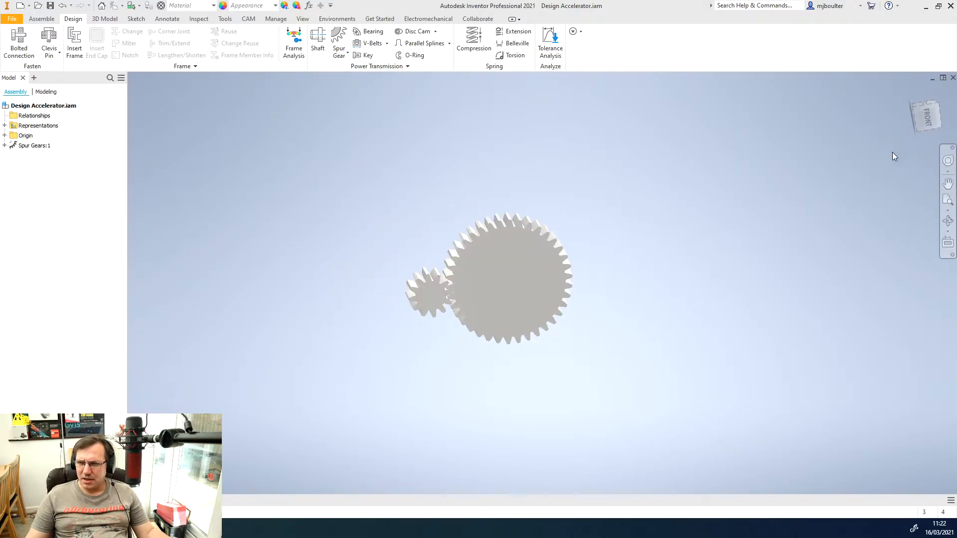
{"action": "scroll", "coordinate": [378, 294], "scroll_direction": "down", "scroll_amount": 2}
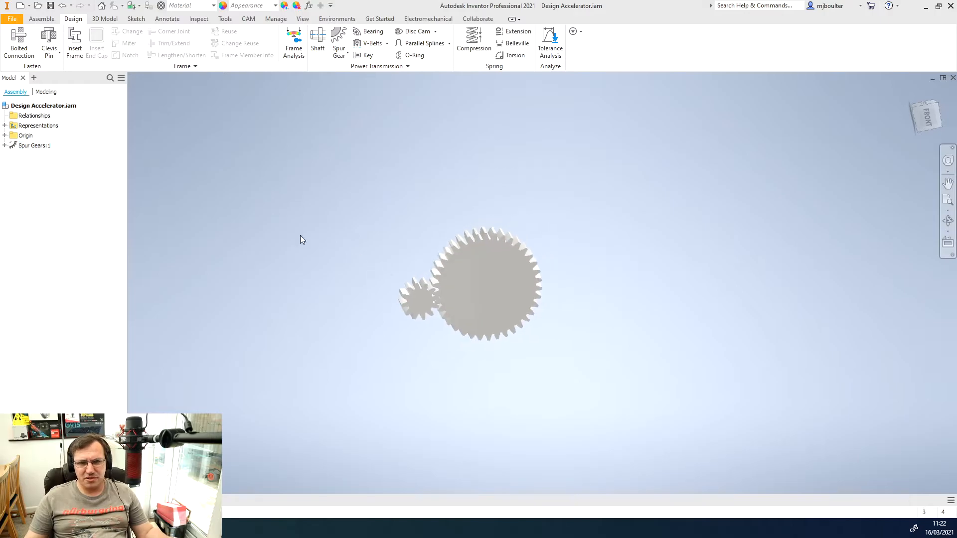
{"action": "left_click", "coordinate": [5, 135]}
{"action": "left_click", "coordinate": [31, 146]}
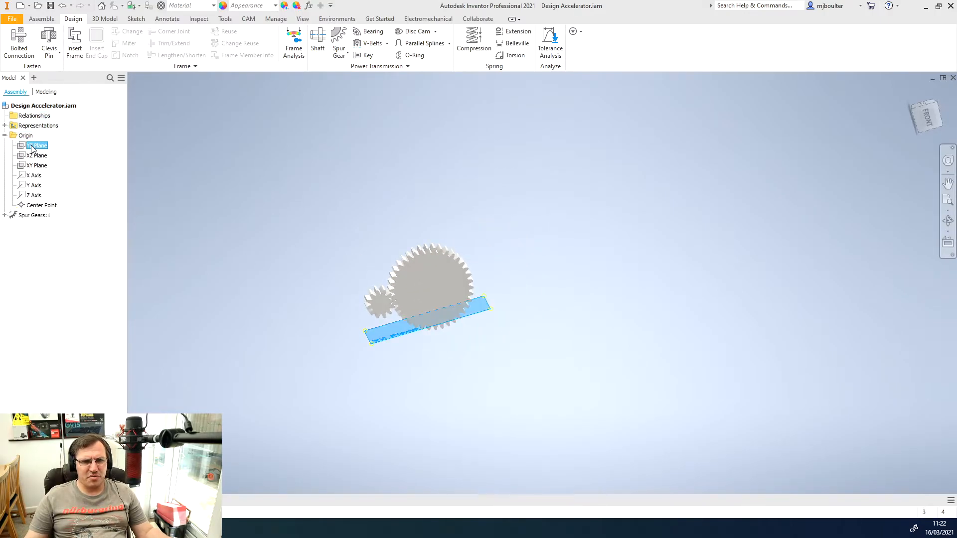
{"action": "left_click", "coordinate": [40, 166], "text": "shift"}
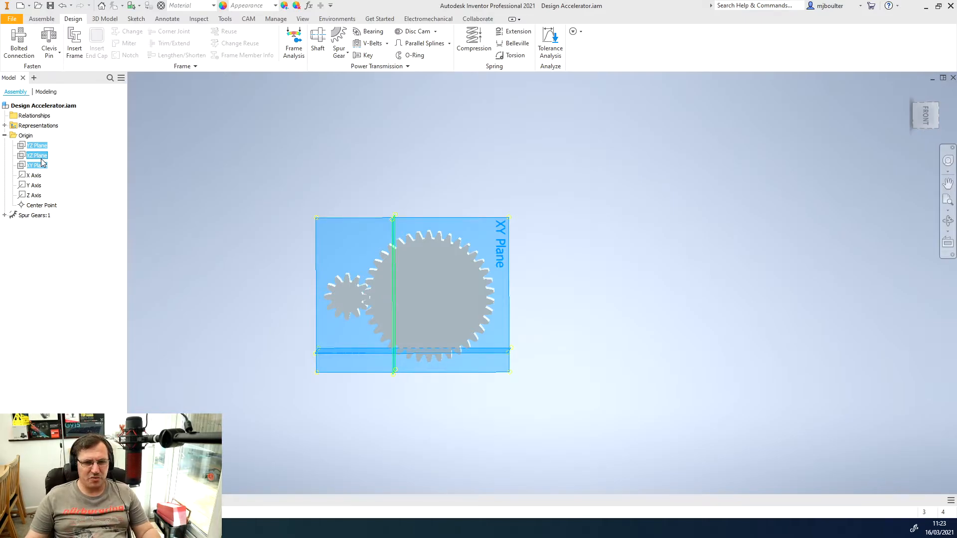
{"action": "key", "text": "Escape"}
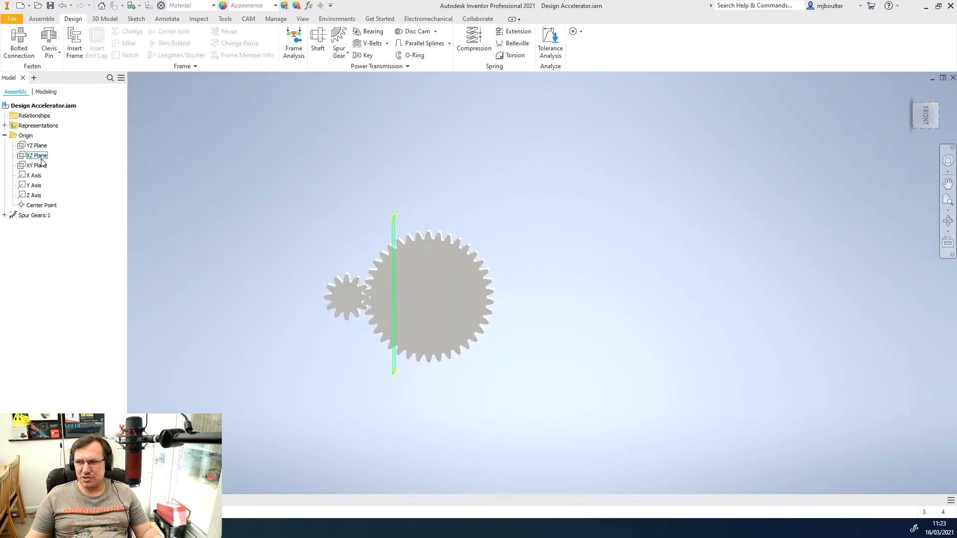
{"action": "left_click", "coordinate": [925, 117]}
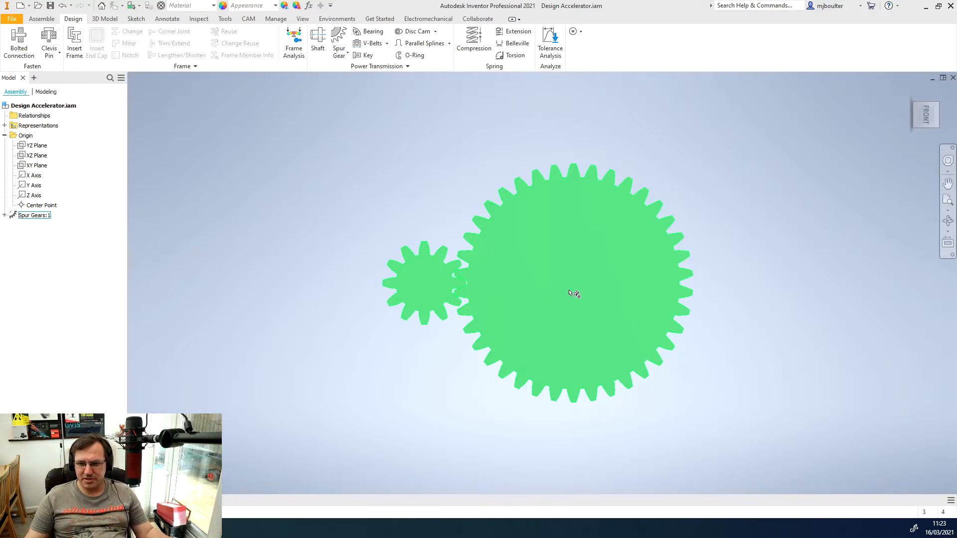
{"action": "middle_click_drag", "start_coordinate": [668, 290], "coordinate": [543, 270], "text": "shift"}
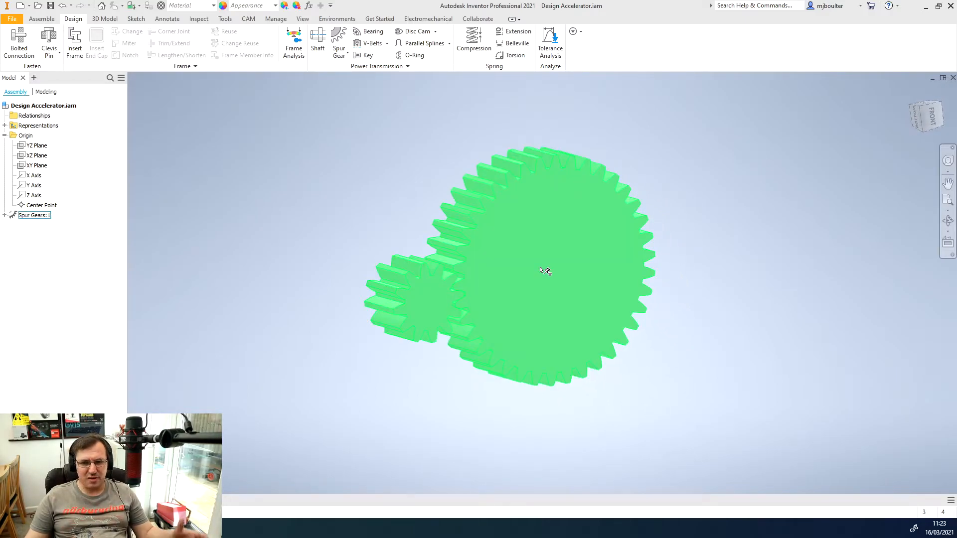
{"action": "left_click", "coordinate": [5, 135]}
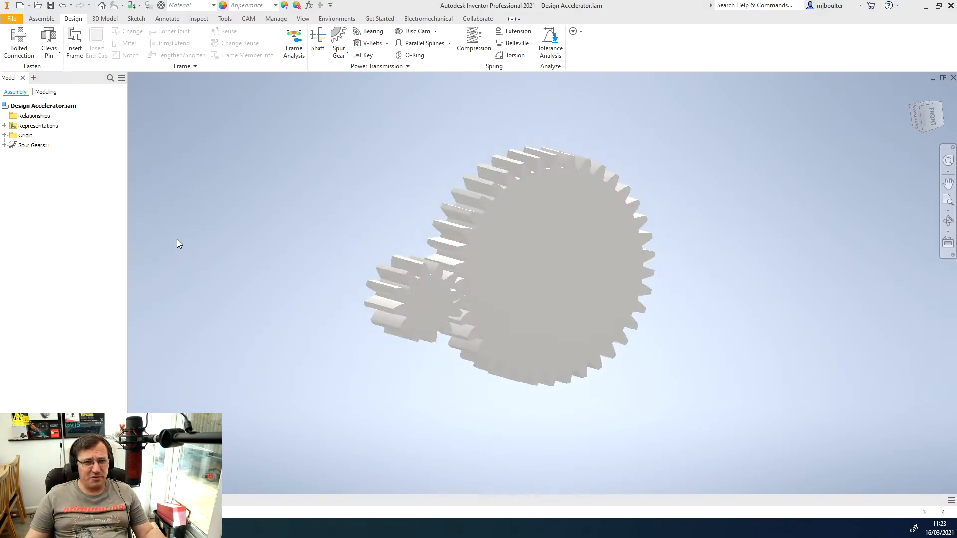
- Edit the spur gear pair to a center distance of 60 mm, recalculate it and accept the design warnings
{"action": "right_click", "coordinate": [32, 147]}
{"action": "left_click", "coordinate": [42, 163]}
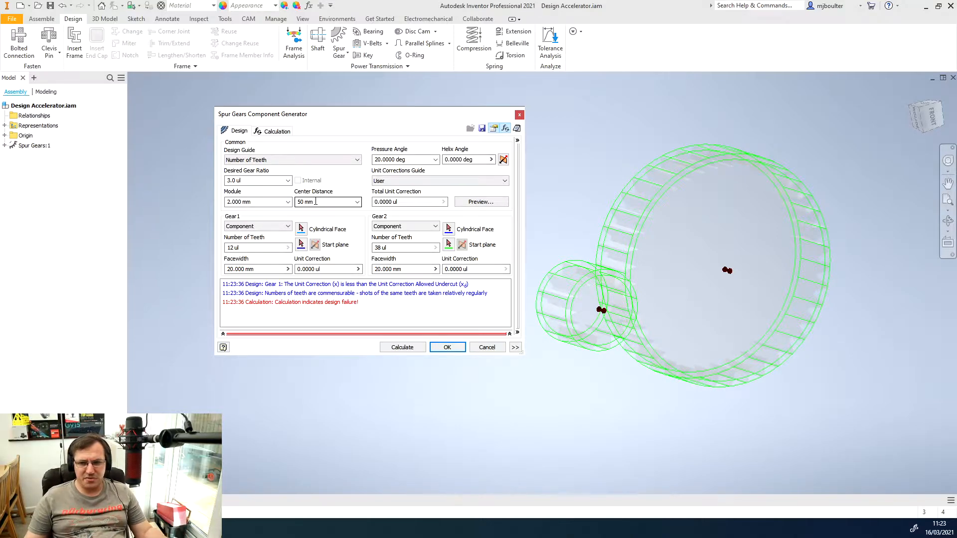
{"action": "double_click", "coordinate": [320, 202]}
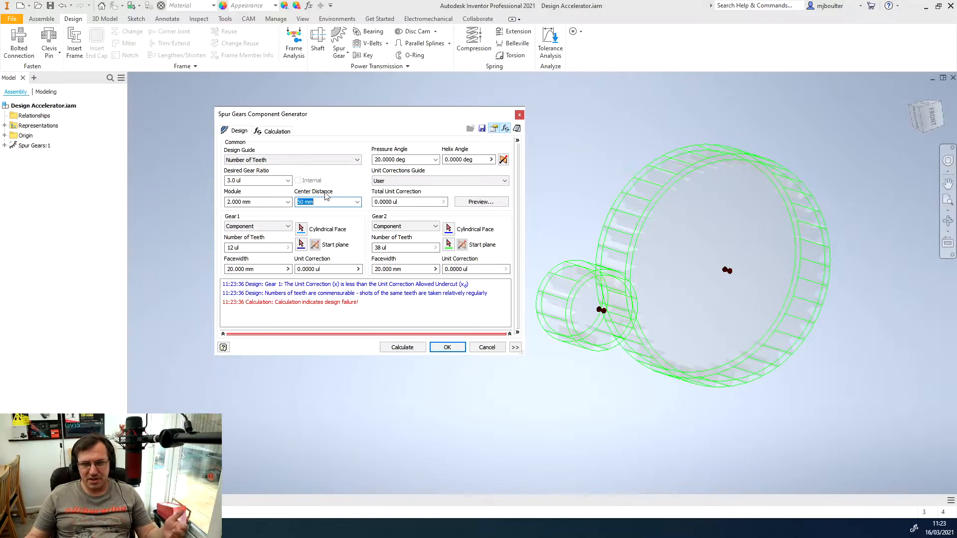
{"action": "type", "text": "60"}
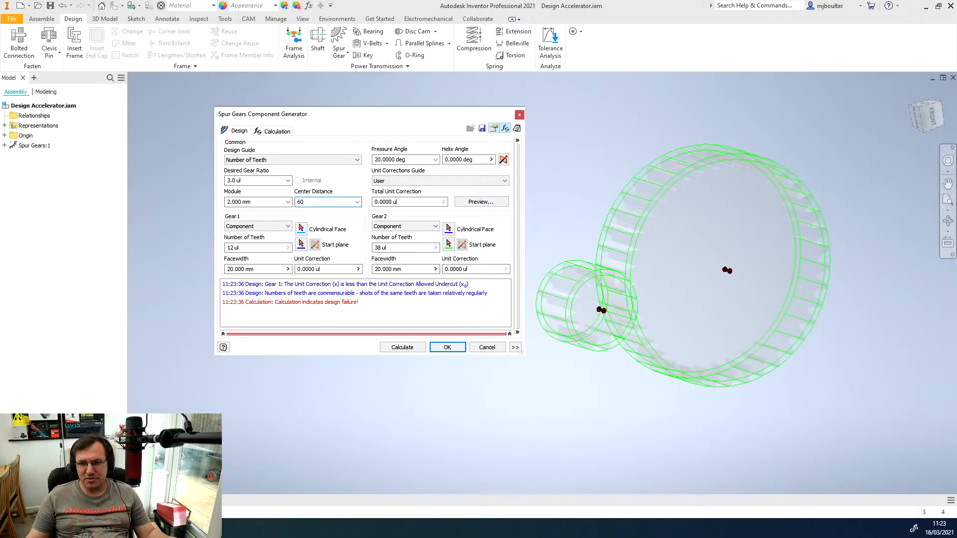
{"action": "left_click", "coordinate": [402, 348]}
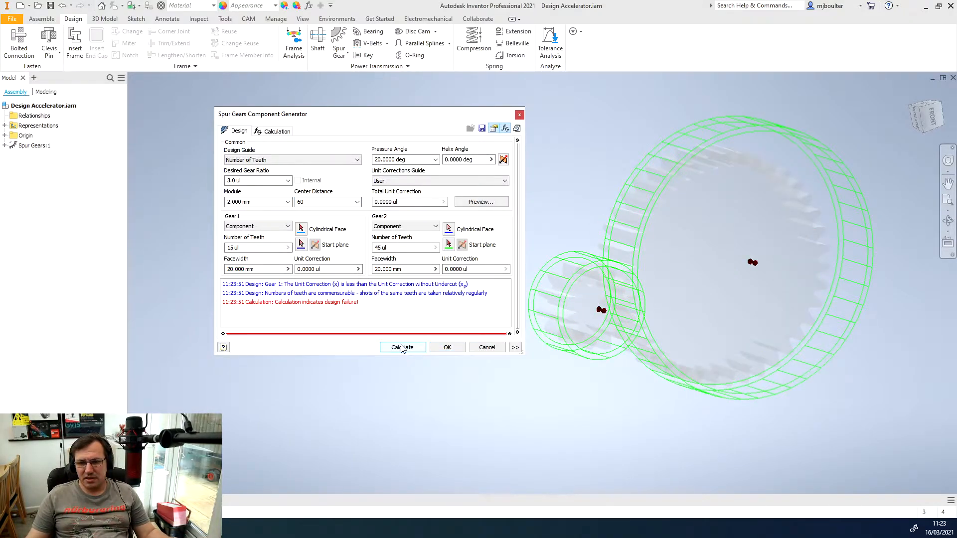
{"action": "left_click", "coordinate": [442, 349]}
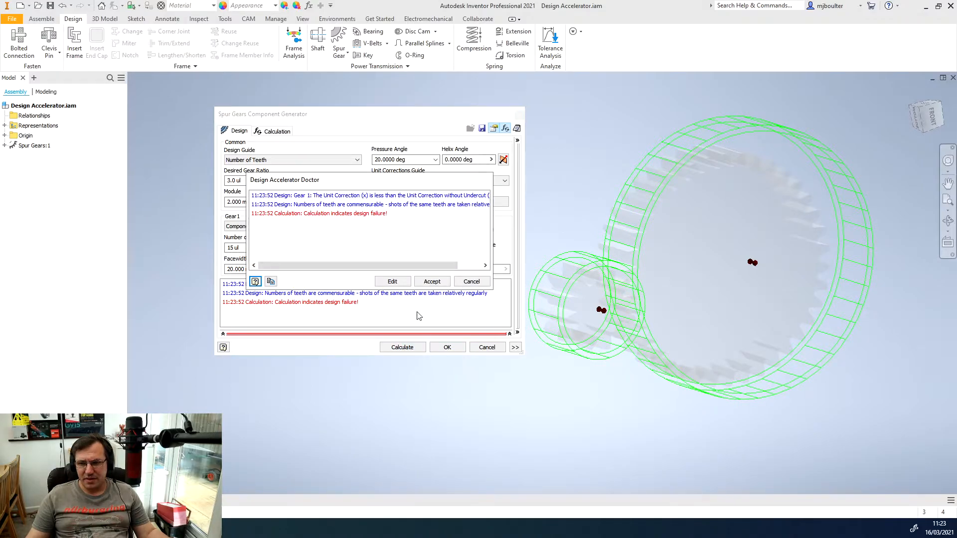
{"action": "left_click", "coordinate": [432, 282]}
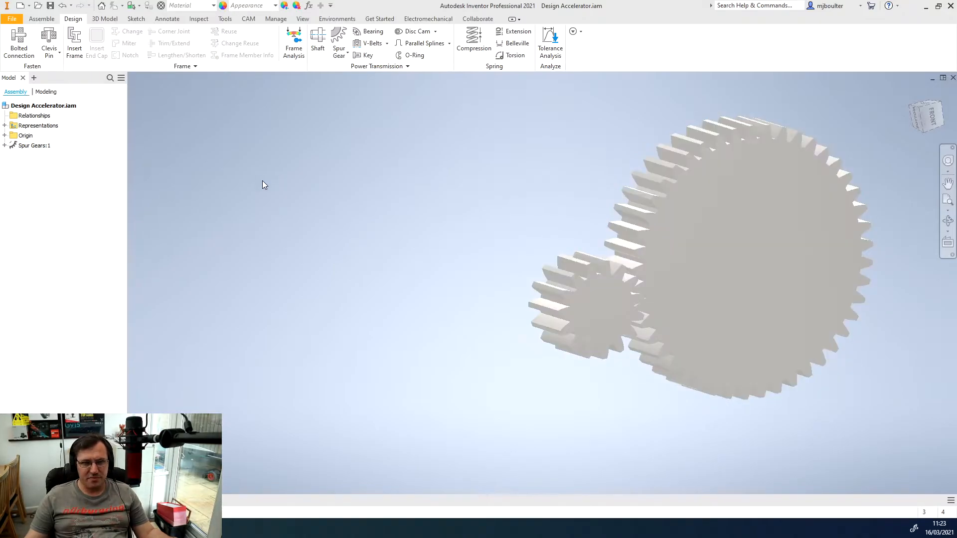
- Edit the spur gear pair again and set its desired gear ratio to 2
{"action": "right_click", "coordinate": [25, 144]}
{"action": "left_click", "coordinate": [52, 159]}
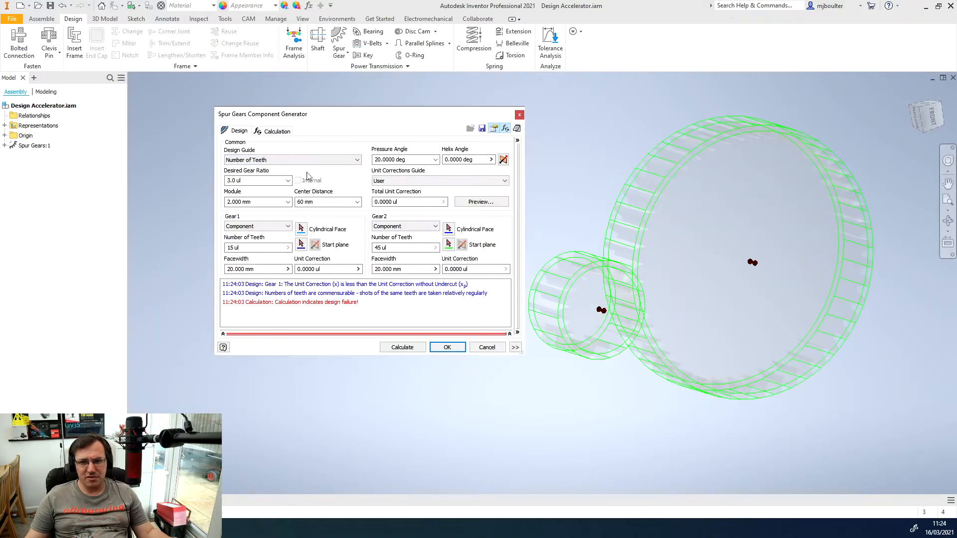
{"action": "triple_click", "coordinate": [244, 180]}
{"action": "type", "text": "2"}
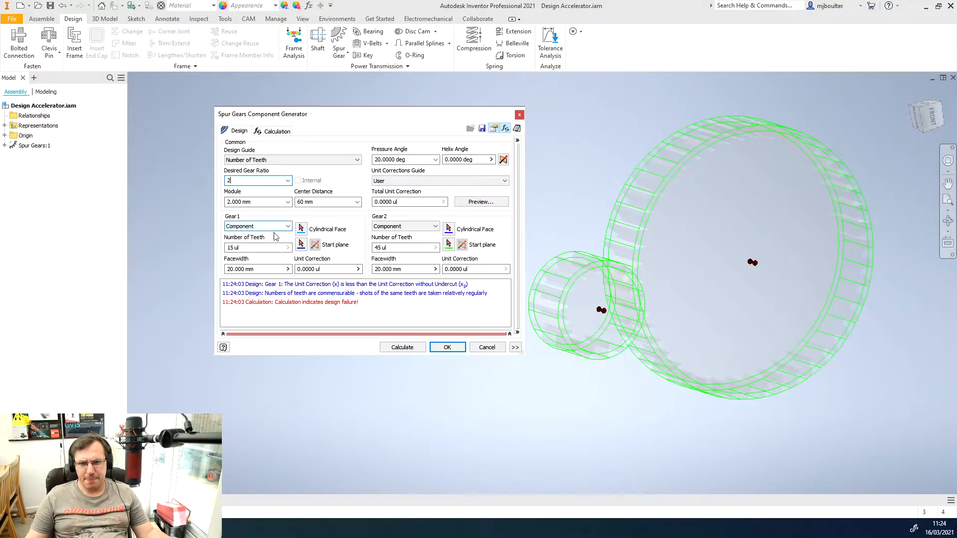
{"action": "left_click", "coordinate": [433, 349]}
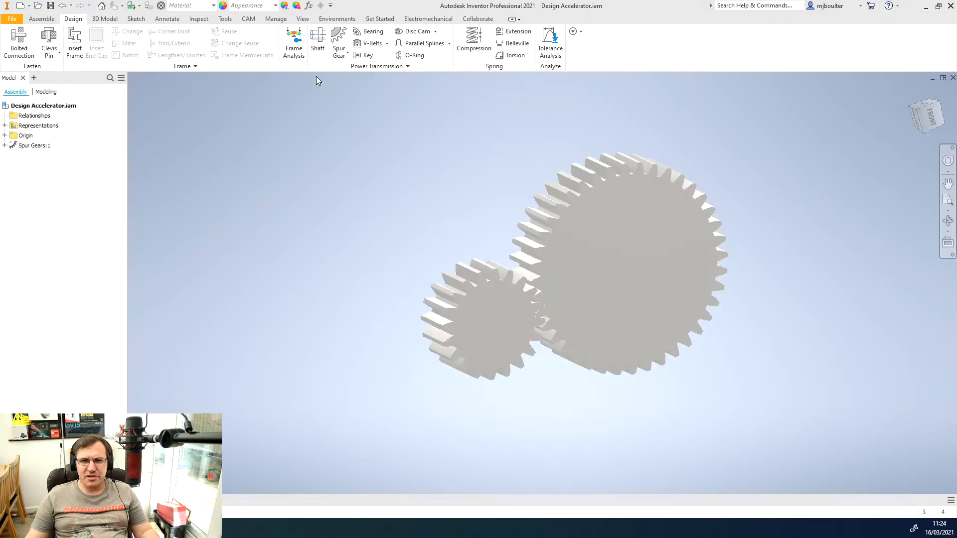
- Start a new shaft with the Shaft Component Generator and delete every default section except the first cylinder
{"action": "left_click", "coordinate": [320, 44]}
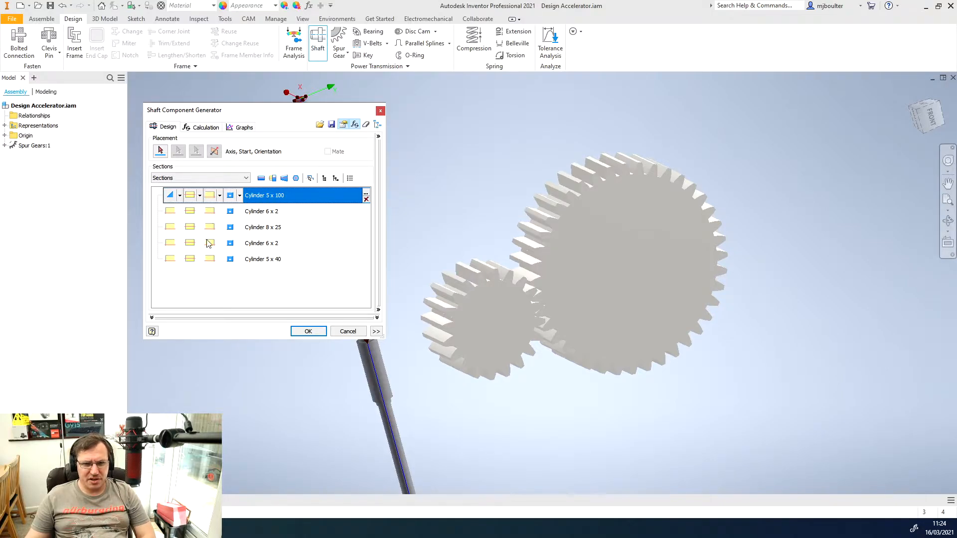
{"action": "left_click", "coordinate": [299, 260]}
{"action": "left_click", "coordinate": [365, 262]}
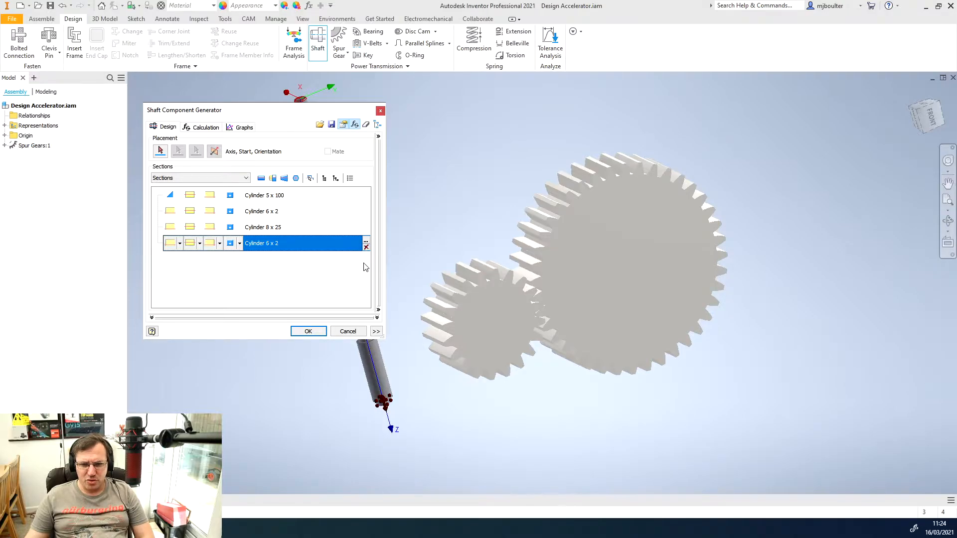
{"action": "left_click", "coordinate": [366, 247]}
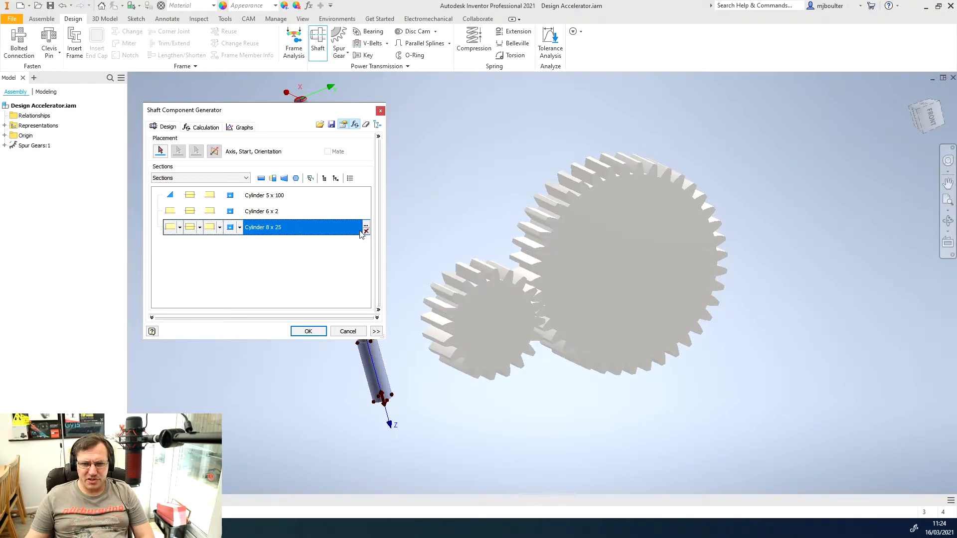
{"action": "left_click", "coordinate": [366, 231]}
{"action": "left_click", "coordinate": [366, 215]}
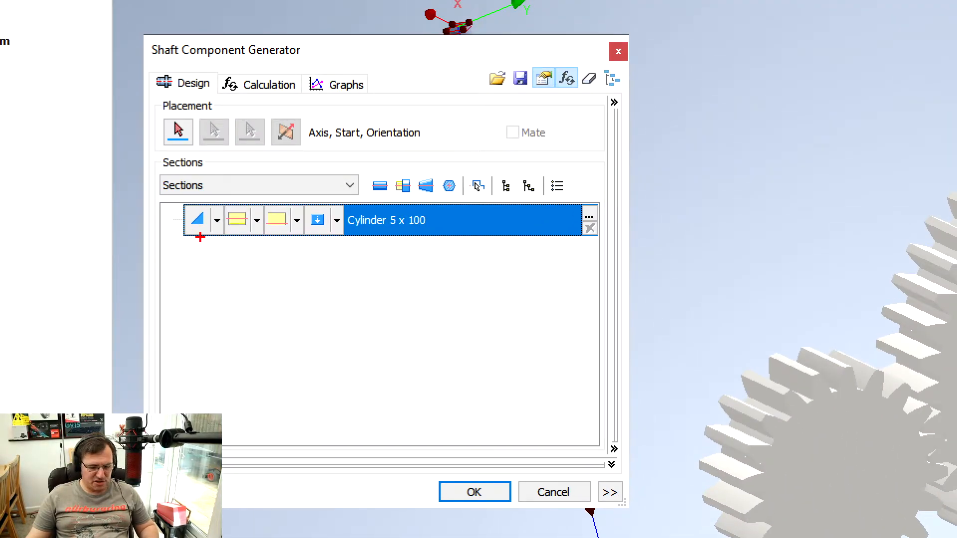
{"action": "left_click_drag", "start_coordinate": [199, 227], "coordinate": [101, 364], "text": "ctrl+shift"}
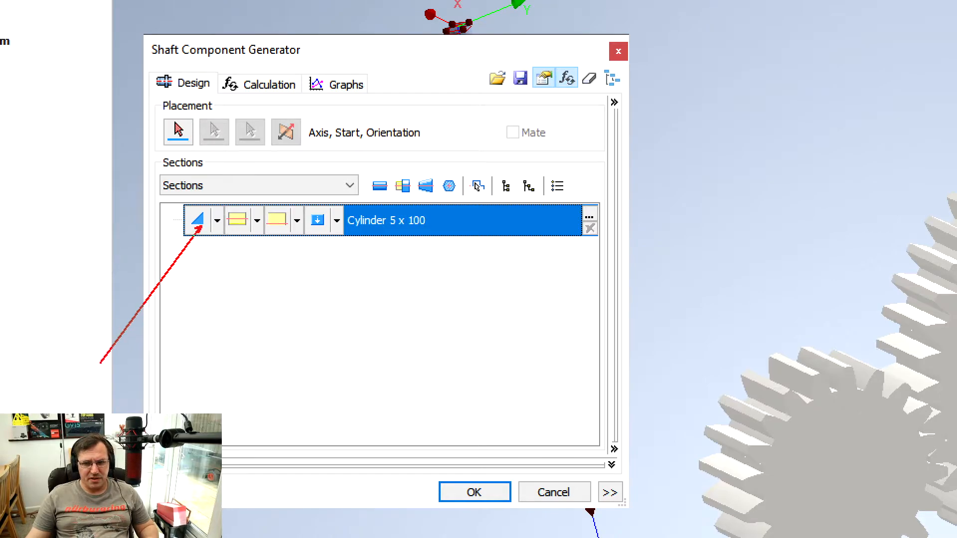
{"action": "left_click_drag", "start_coordinate": [246, 229], "coordinate": [295, 359], "text": "ctrl+shift"}
{"action": "left_click_drag", "start_coordinate": [284, 230], "coordinate": [382, 368], "text": "ctrl+shift"}
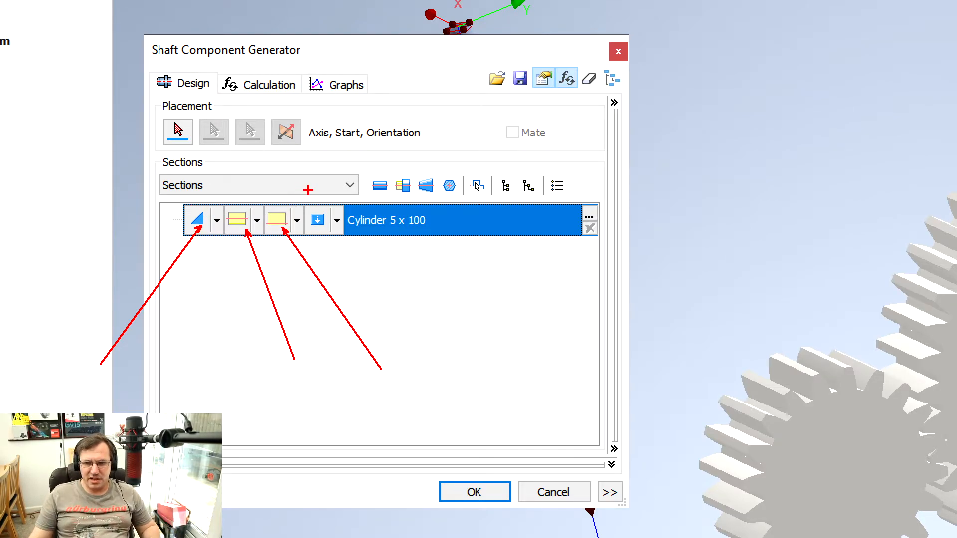
{"action": "left_click_drag", "start_coordinate": [351, 248], "coordinate": [428, 242]}
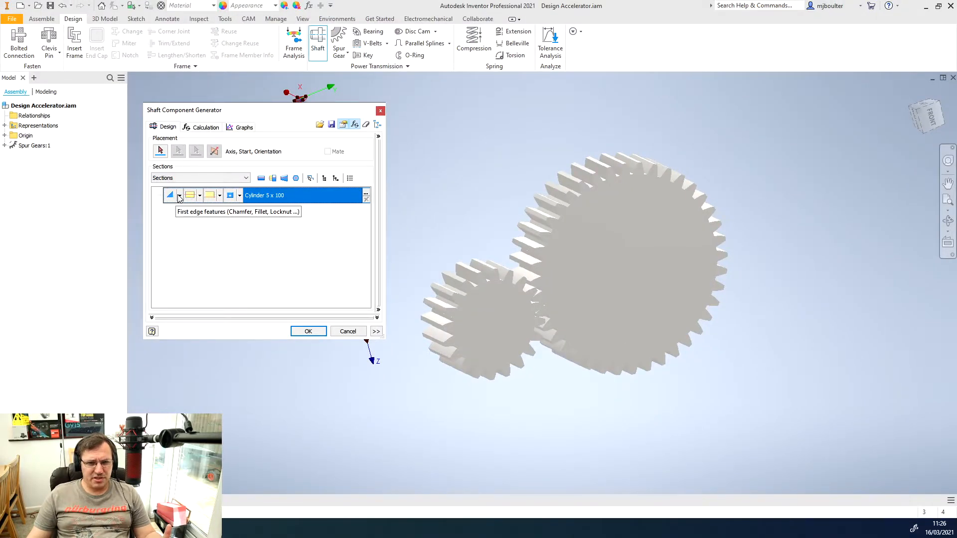
- Examine the edge features, section shapes and additional section features available for the remaining cylinder section
{"action": "left_click", "coordinate": [180, 197]}
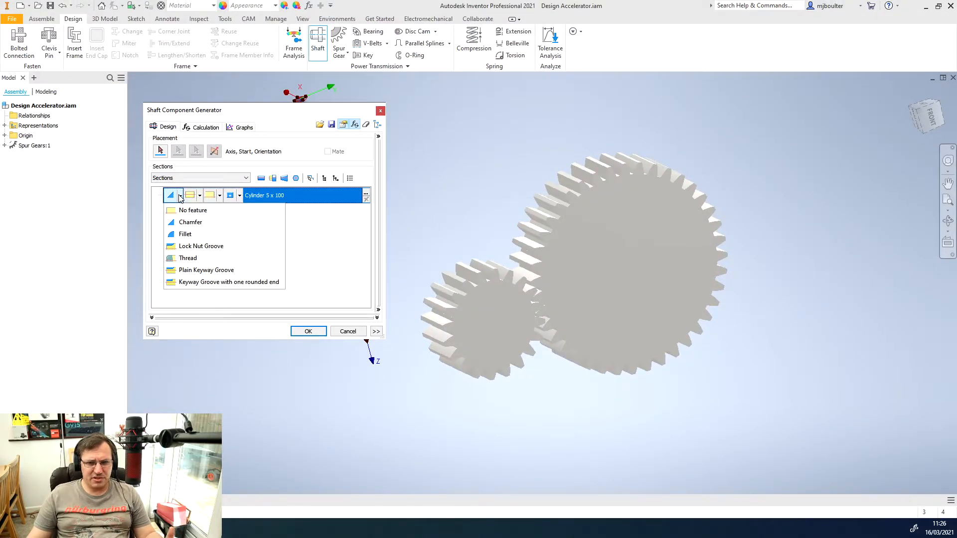
{"action": "left_click", "coordinate": [323, 265]}
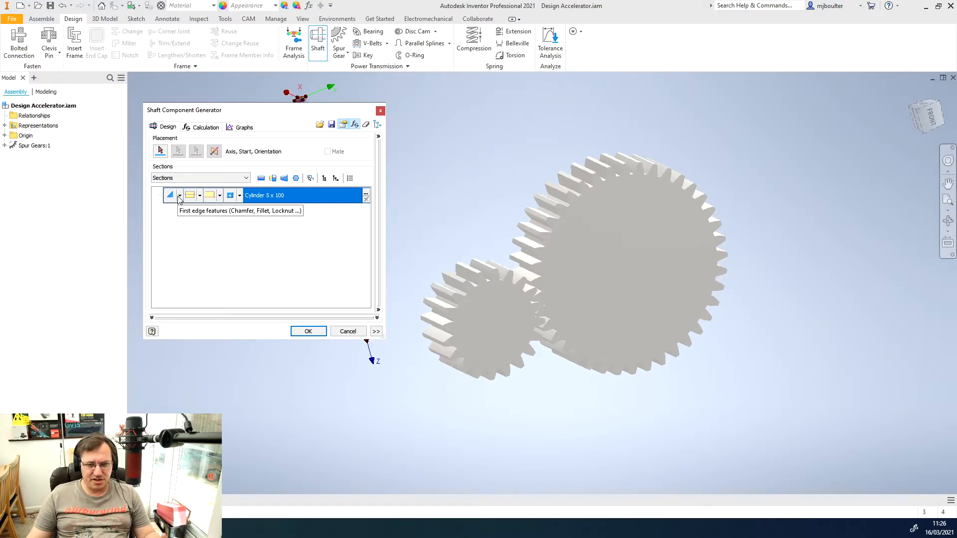
{"action": "left_click", "coordinate": [180, 197]}
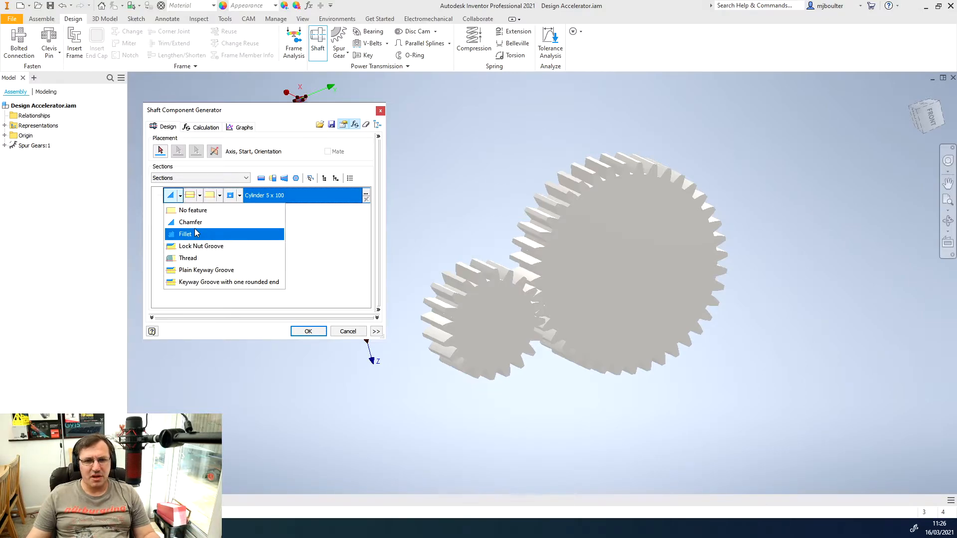
{"action": "left_click", "coordinate": [201, 196]}
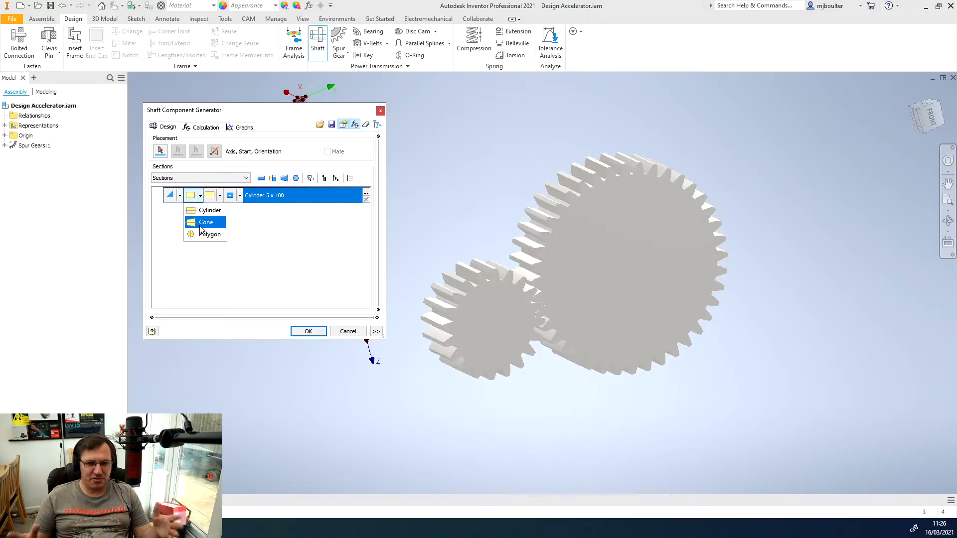
{"action": "left_click", "coordinate": [220, 195]}
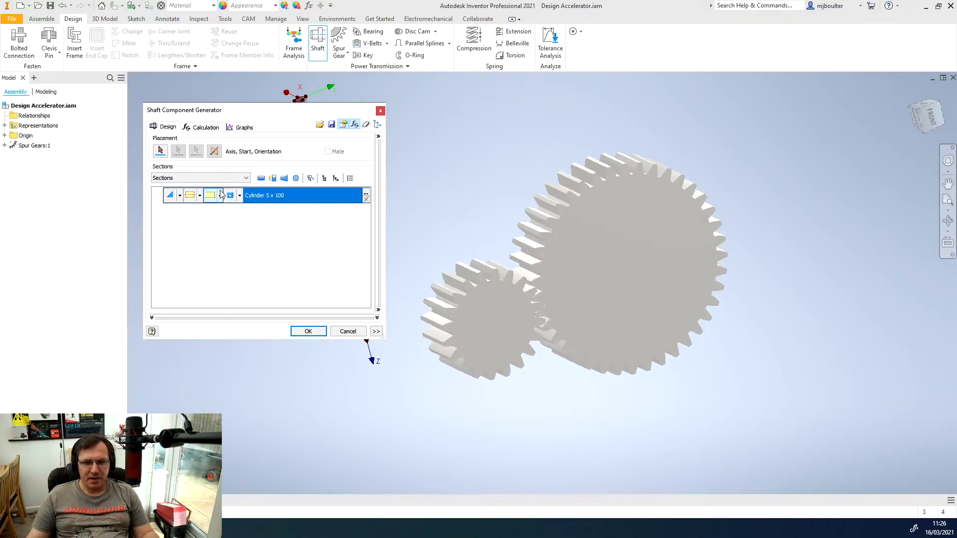
{"action": "left_click", "coordinate": [162, 235]}
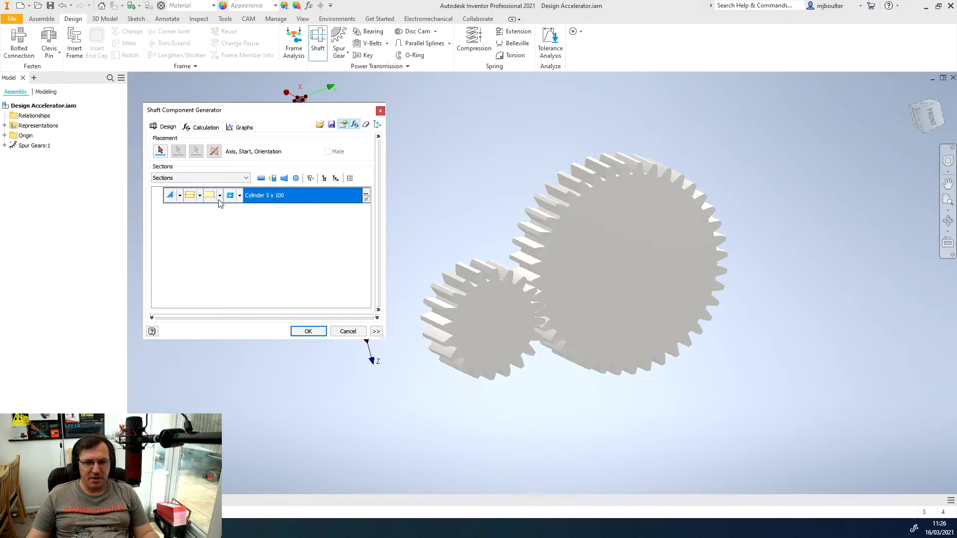
{"action": "left_click", "coordinate": [241, 197]}
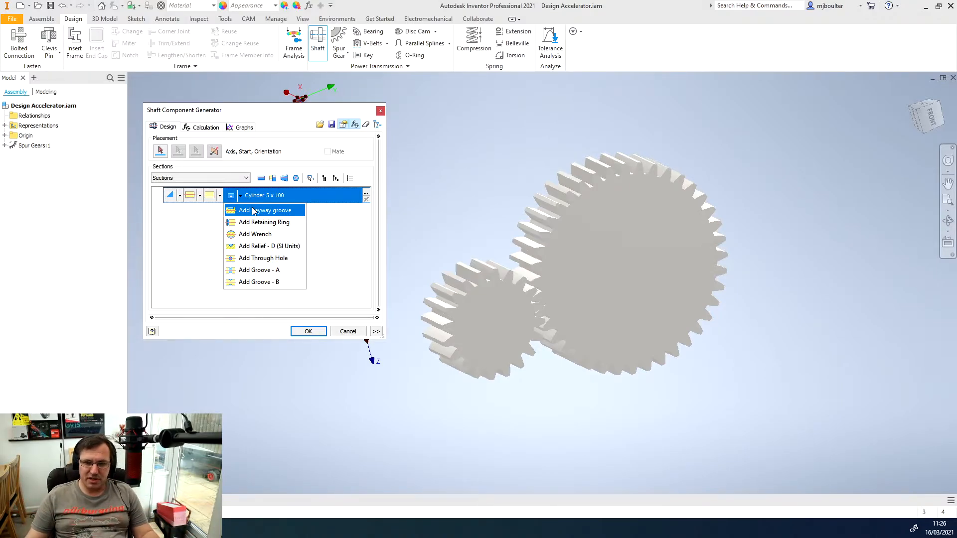
{"action": "left_click", "coordinate": [333, 233]}
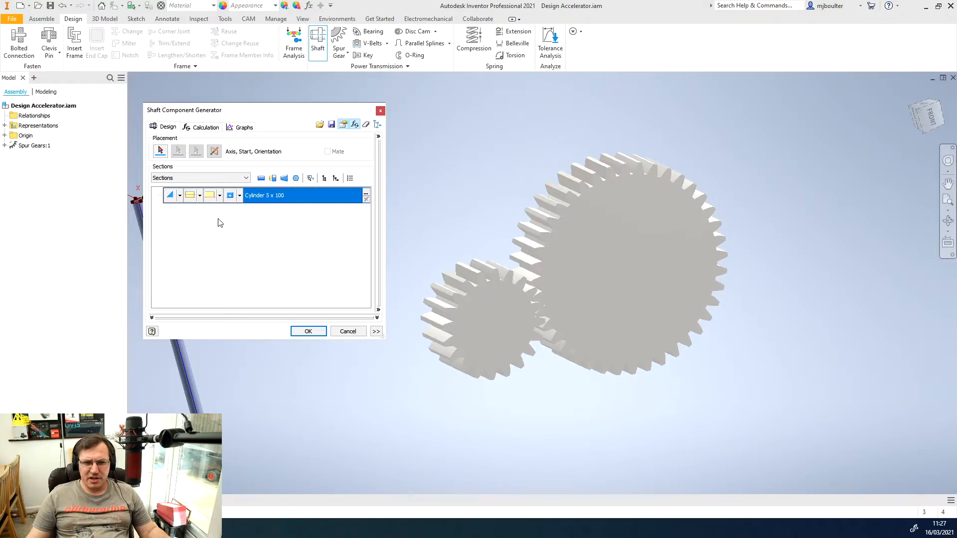
- Set the cylinder section's main diameter to 10 mm and its section length to 50 mm
{"action": "double_click", "coordinate": [274, 199]}
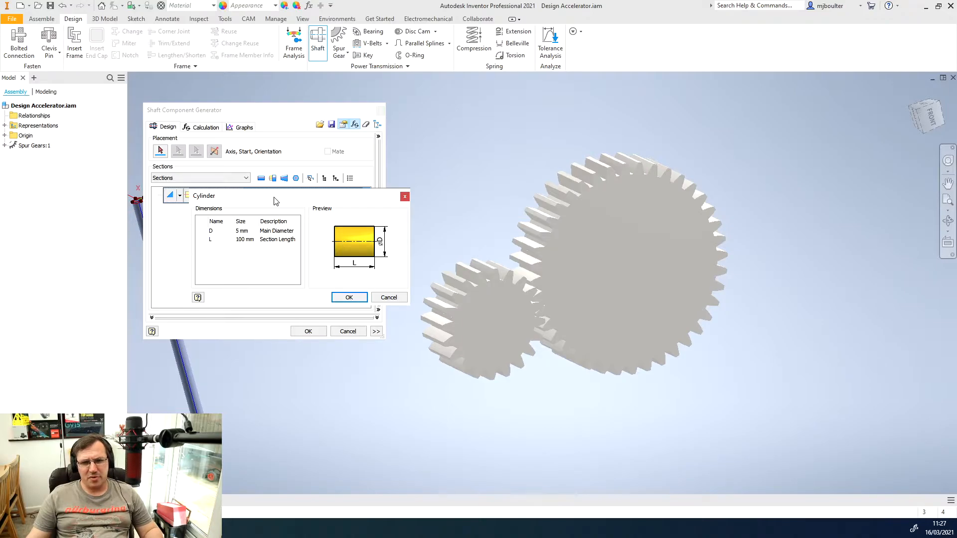
{"action": "left_click", "coordinate": [243, 232]}
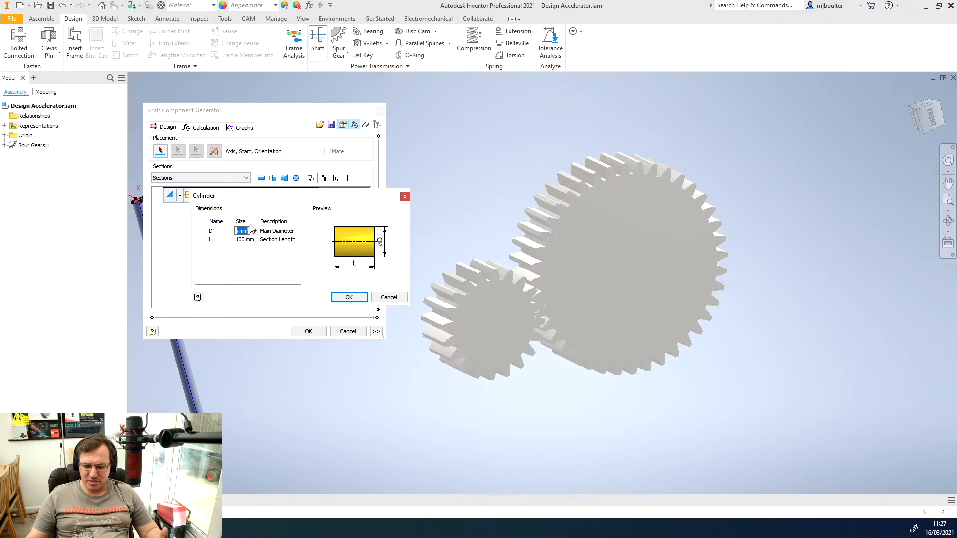
{"action": "type", "text": "1"}
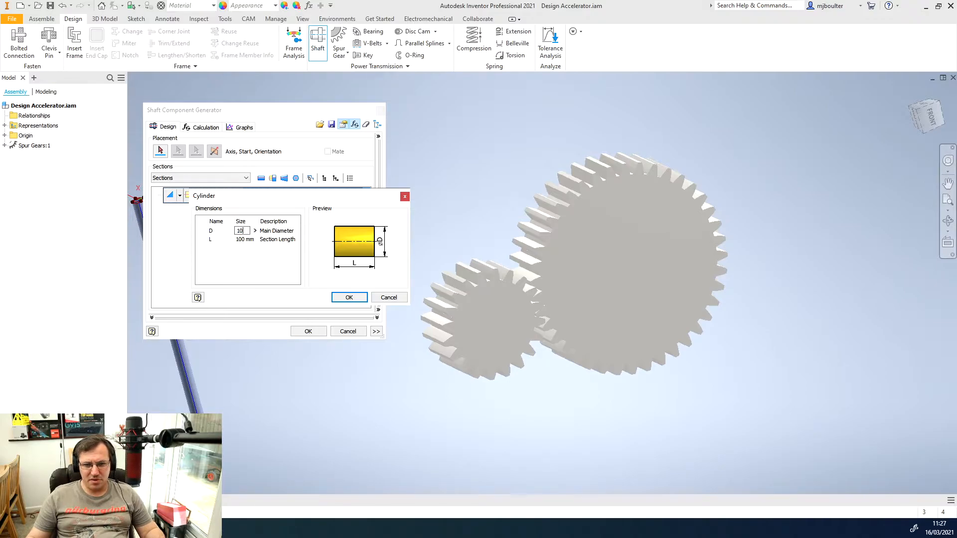
{"action": "type", "text": "0"}
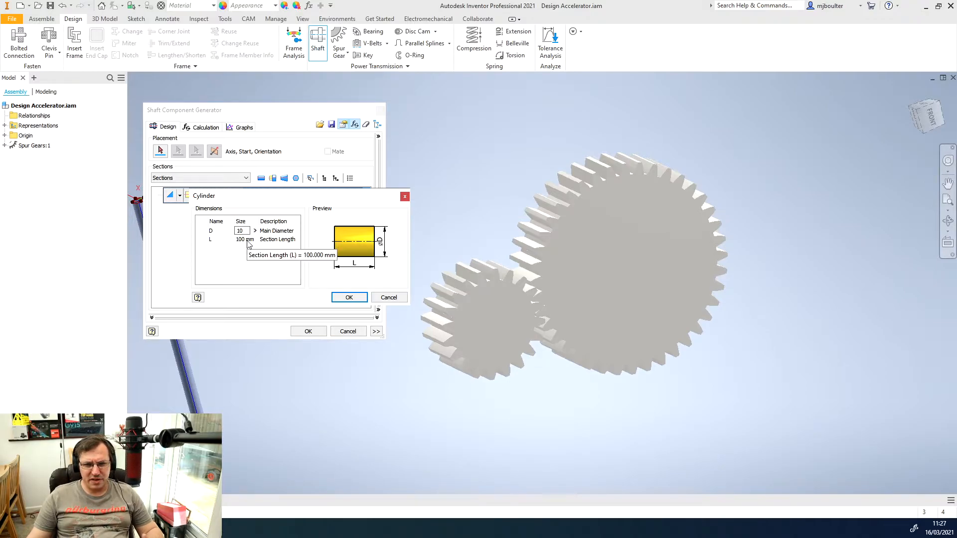
{"action": "left_click", "coordinate": [247, 240]}
{"action": "key", "text": "BackSpace"}
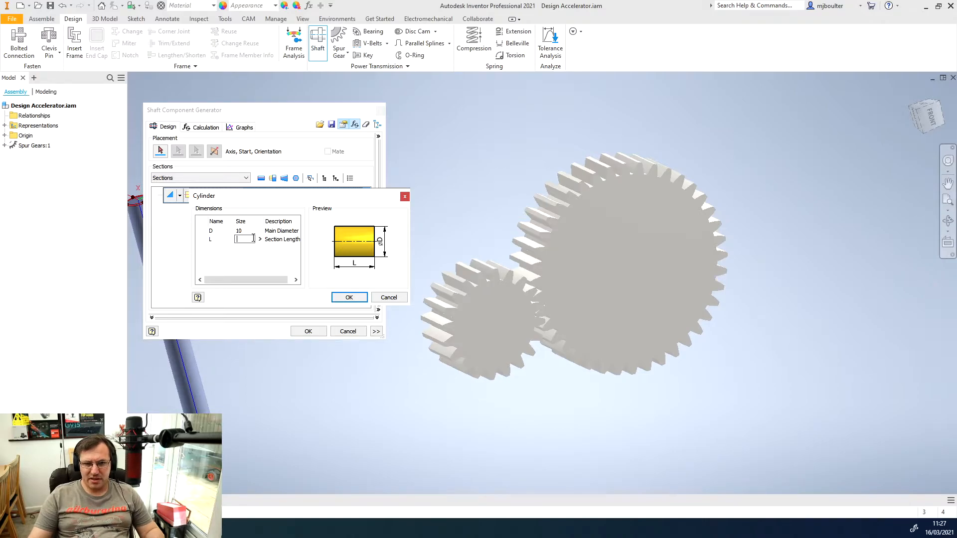
{"action": "type", "text": "50"}
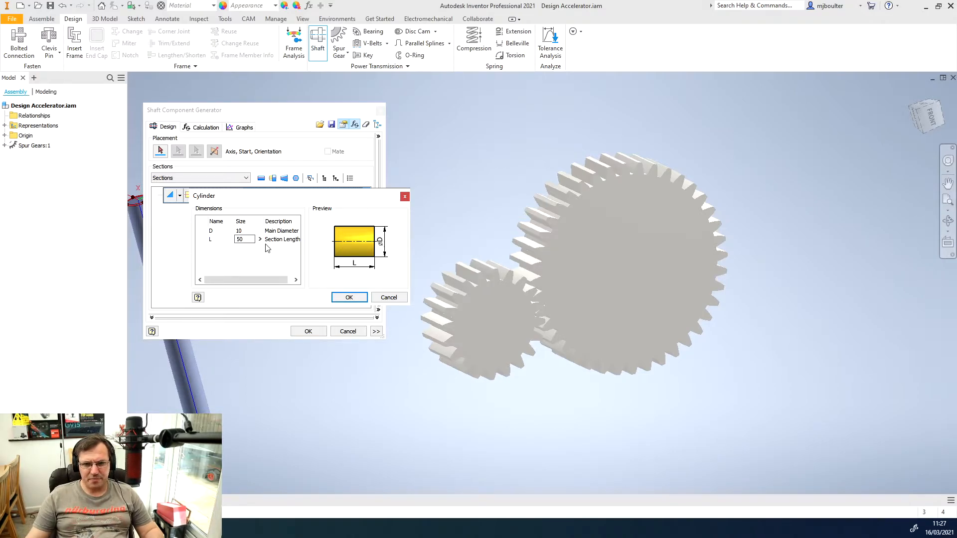
{"action": "key", "text": "Return"}
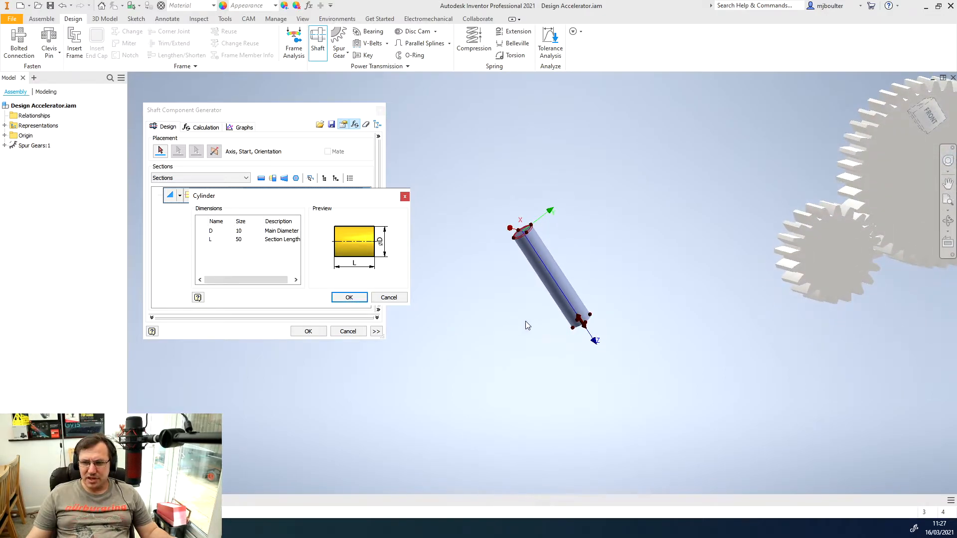
{"action": "left_click", "coordinate": [349, 298]}
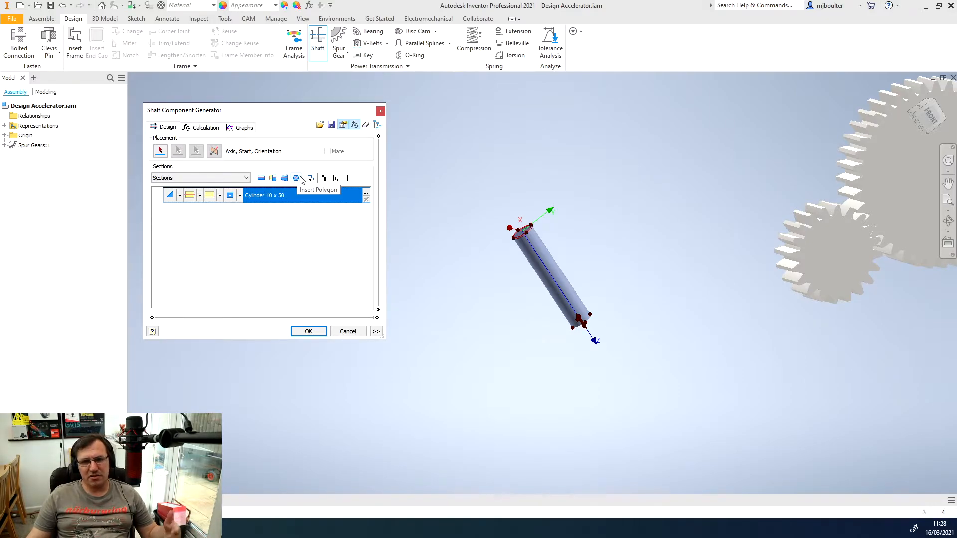
- Insert a second cylinder section after the first with a 15 mm main diameter and a 5 mm section length
{"action": "left_click", "coordinate": [262, 180]}
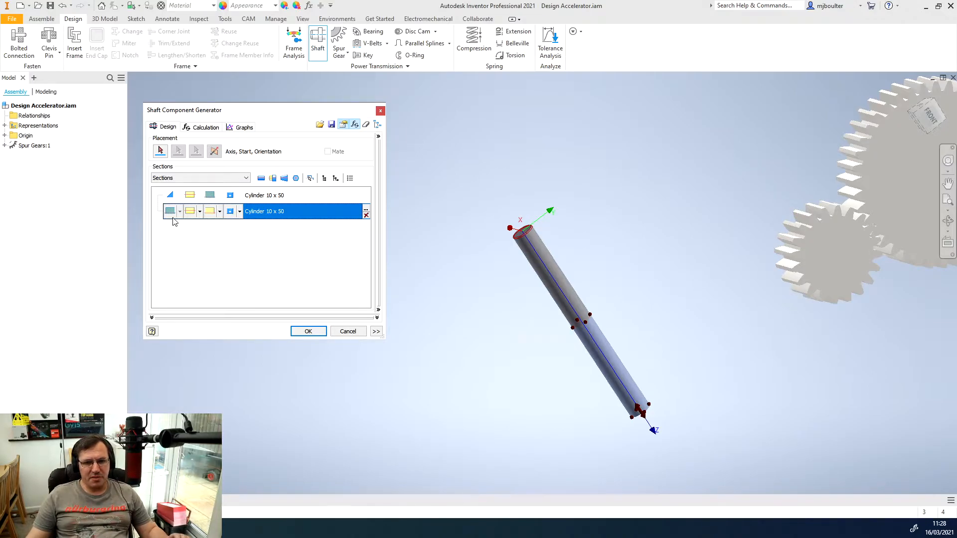
{"action": "double_click", "coordinate": [293, 215]}
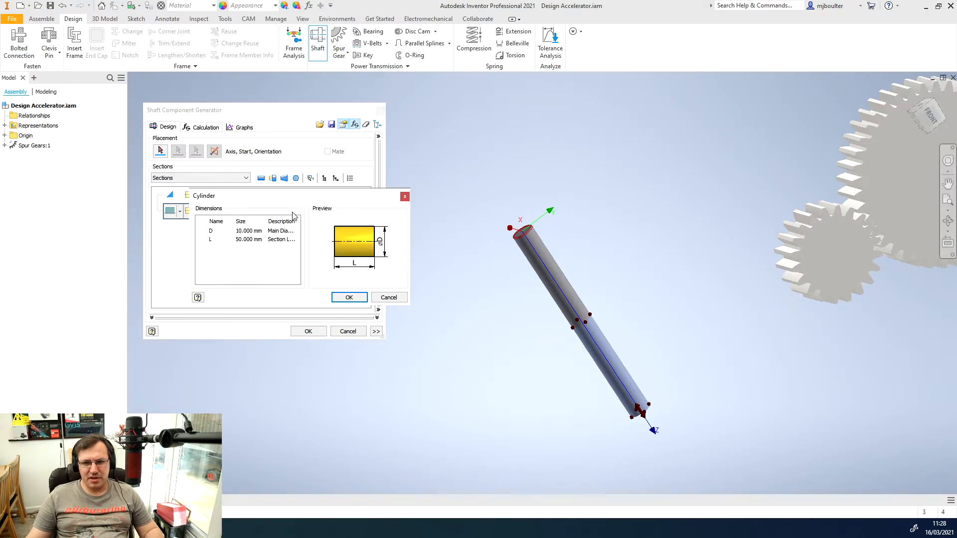
{"action": "left_click", "coordinate": [252, 231]}
{"action": "type", "text": "15"}
{"action": "left_click", "coordinate": [249, 239]}
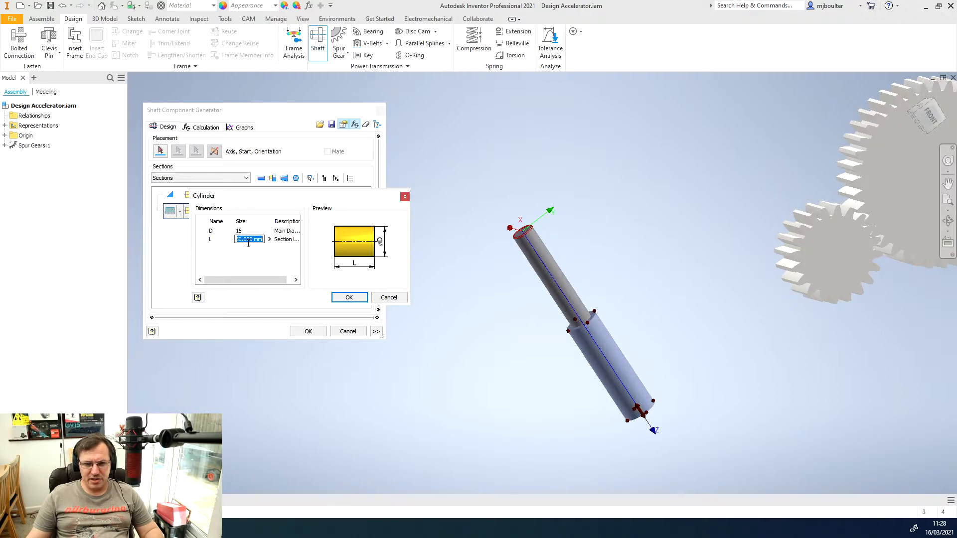
{"action": "type", "text": "5"}
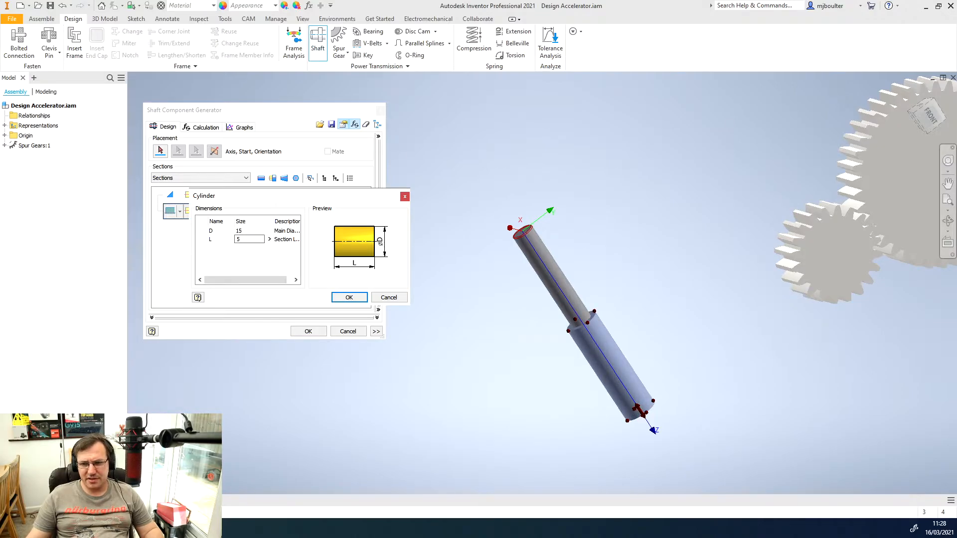
{"action": "left_click", "coordinate": [250, 256]}
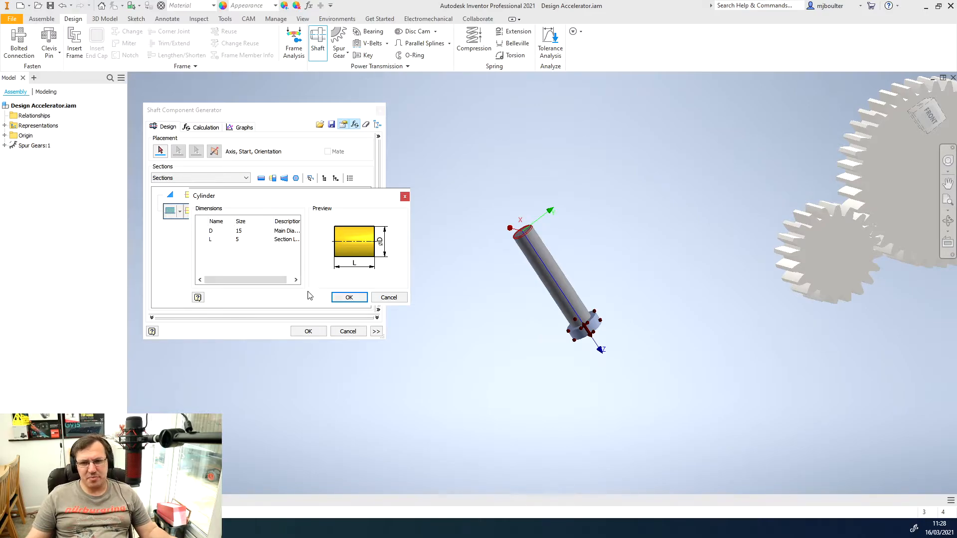
{"action": "left_click", "coordinate": [349, 298]}
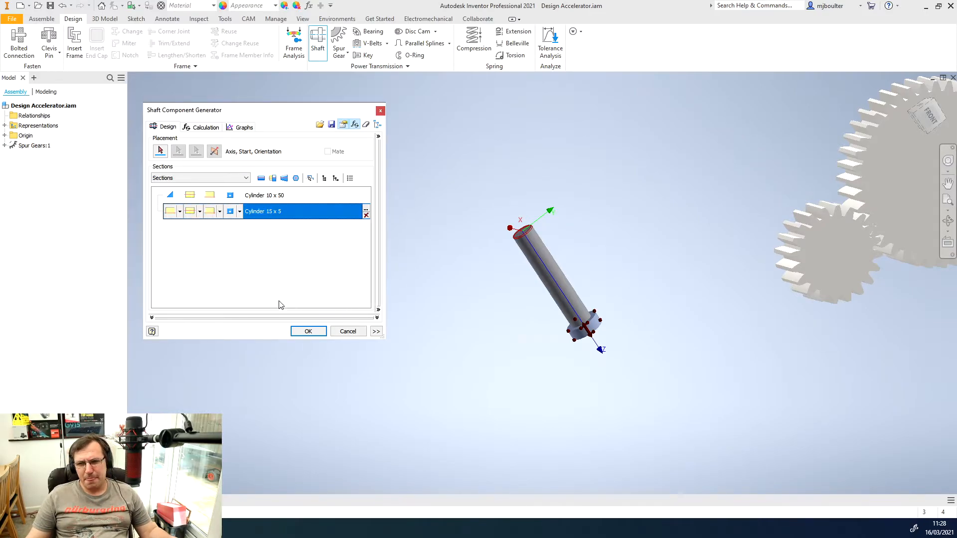
- Insert a third cylinder section with a 25 mm main diameter and a 30 mm section length
{"action": "left_click", "coordinate": [262, 179]}
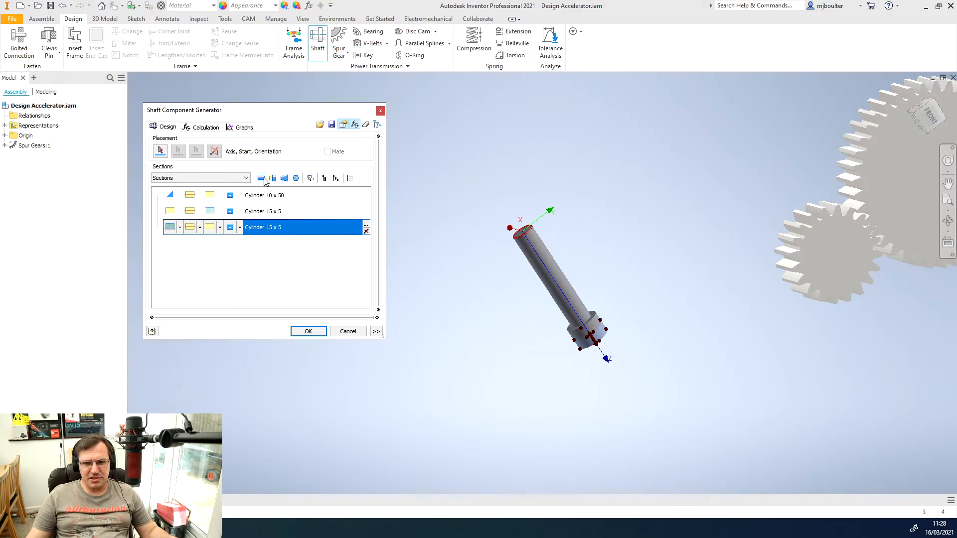
{"action": "double_click", "coordinate": [264, 232]}
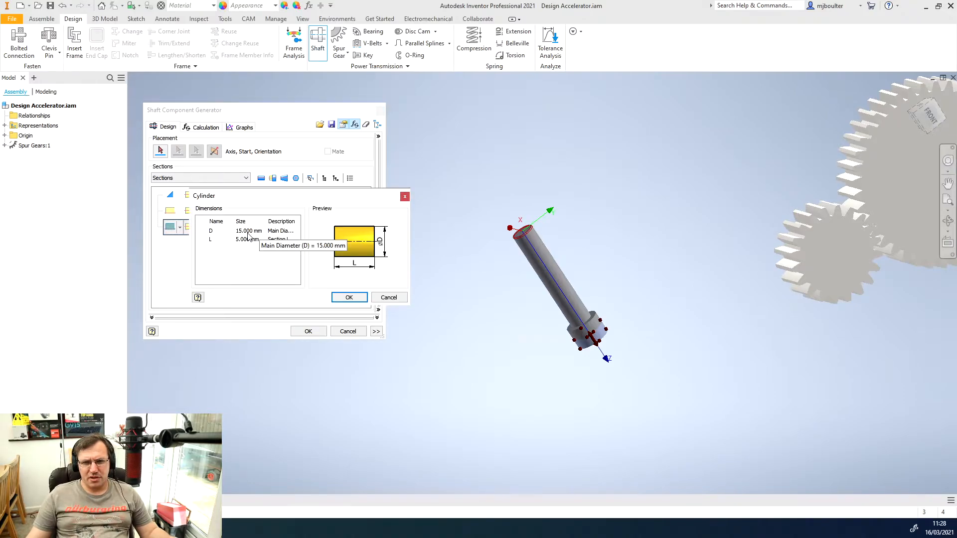
{"action": "left_click", "coordinate": [249, 232]}
{"action": "type", "text": "25"}
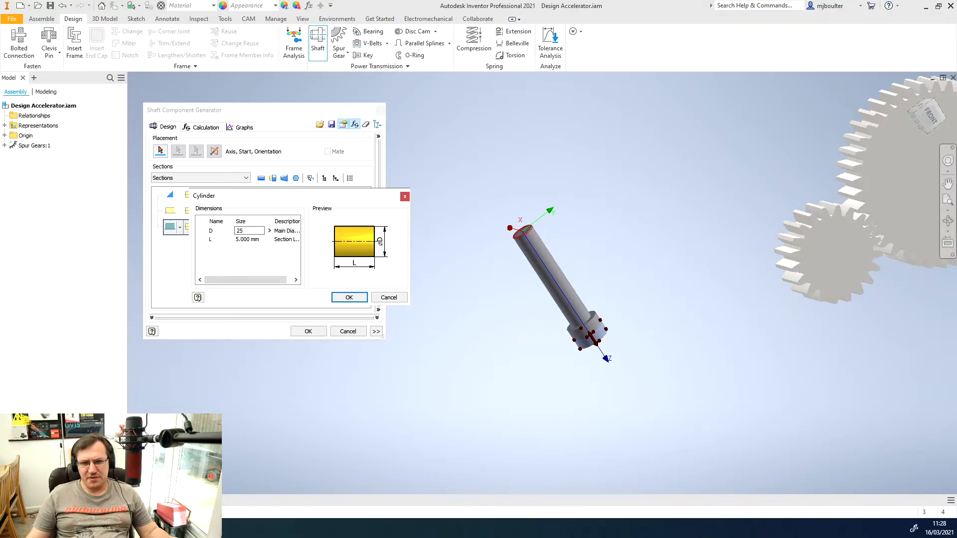
{"action": "left_click", "coordinate": [249, 240]}
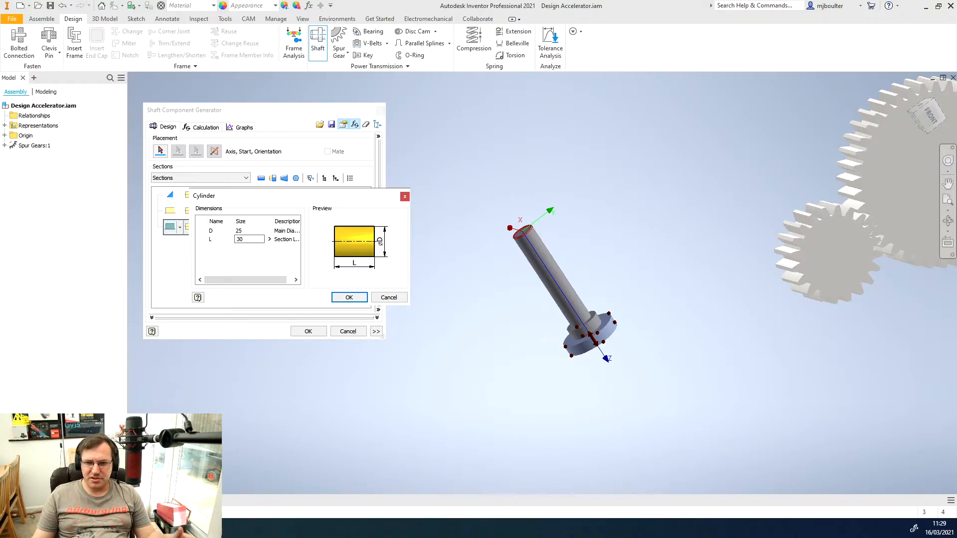
{"action": "left_click", "coordinate": [350, 298]}
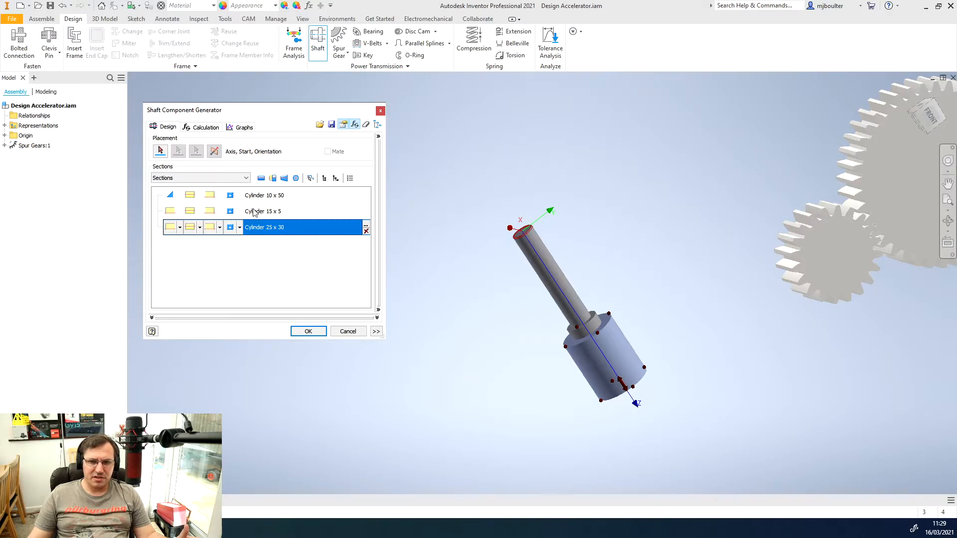
- Insert a fourth cylinder section after the thickest one, with a 15 mm main diameter and a 5 mm length
{"action": "left_click", "coordinate": [261, 179]}
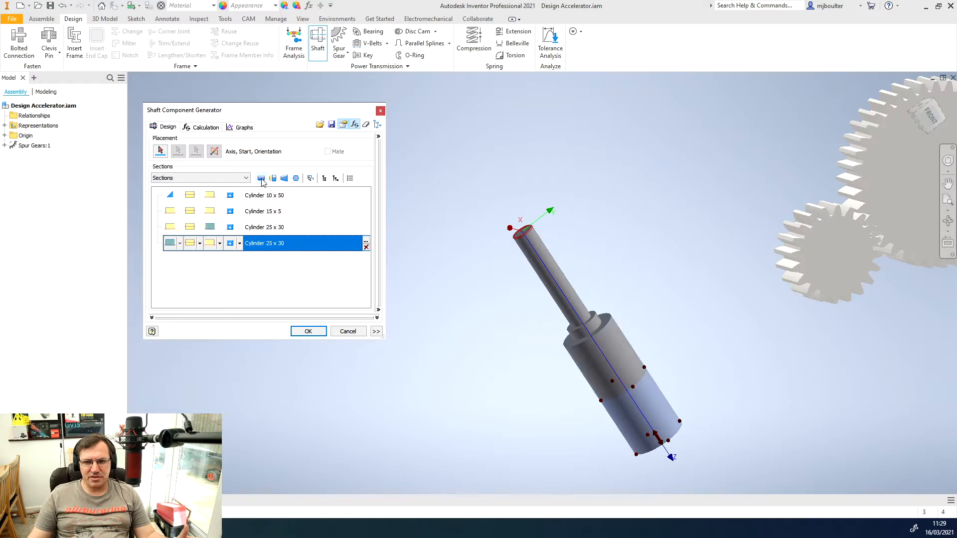
{"action": "double_click", "coordinate": [269, 253]}
{"action": "left_click", "coordinate": [245, 231]}
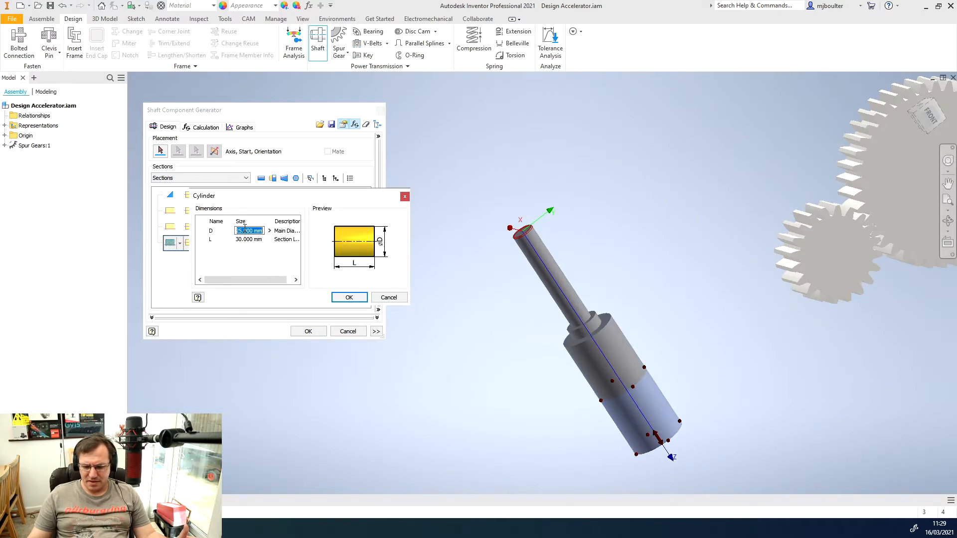
{"action": "left_click", "coordinate": [245, 240]}
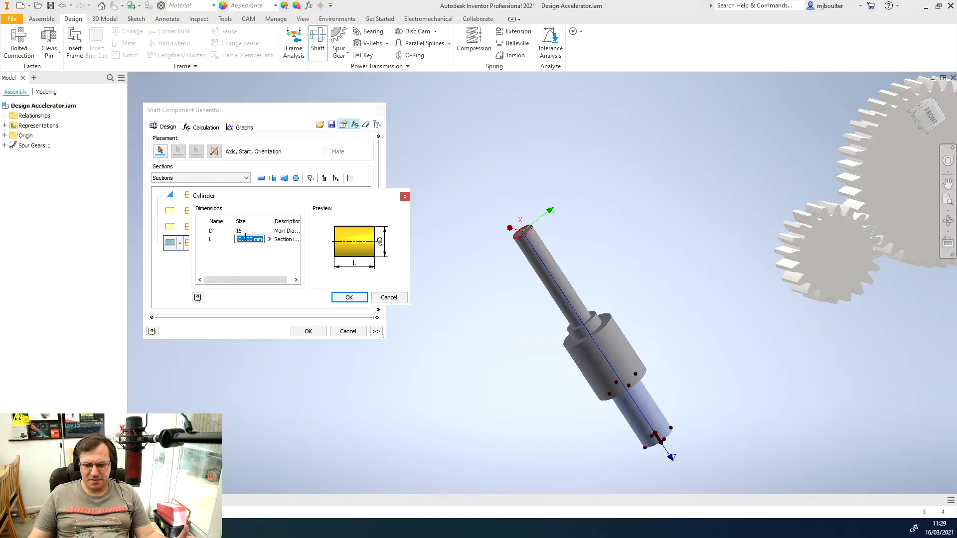
{"action": "type", "text": "5"}
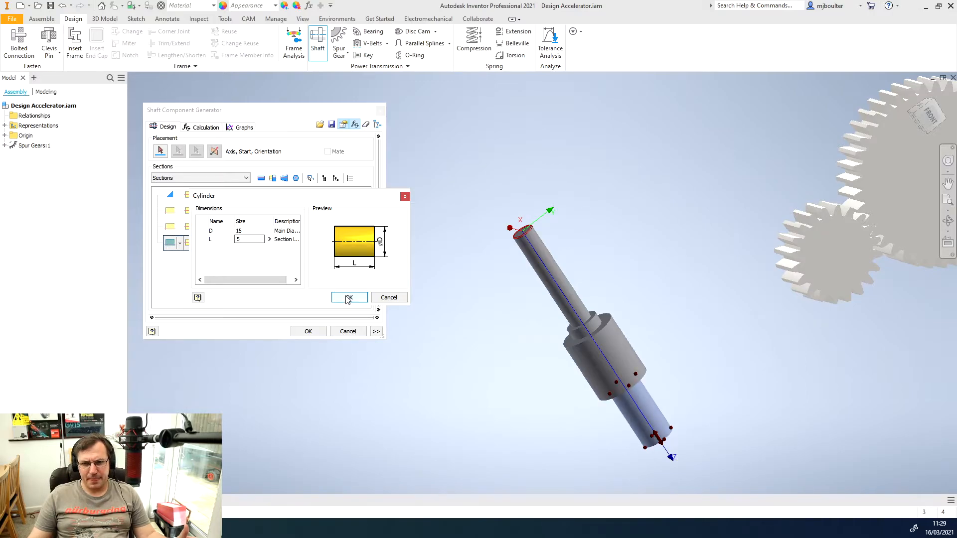
{"action": "left_click", "coordinate": [248, 269]}
{"action": "left_click", "coordinate": [349, 297]}
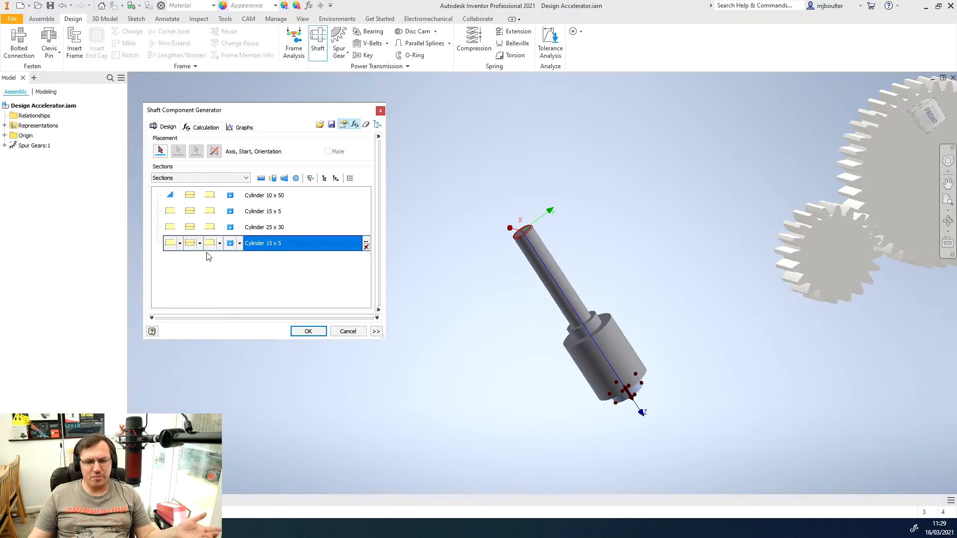
- Insert a fifth cylinder section at the shaft's end with a 10 mm main diameter and a 50 mm length
{"action": "left_click", "coordinate": [260, 179]}
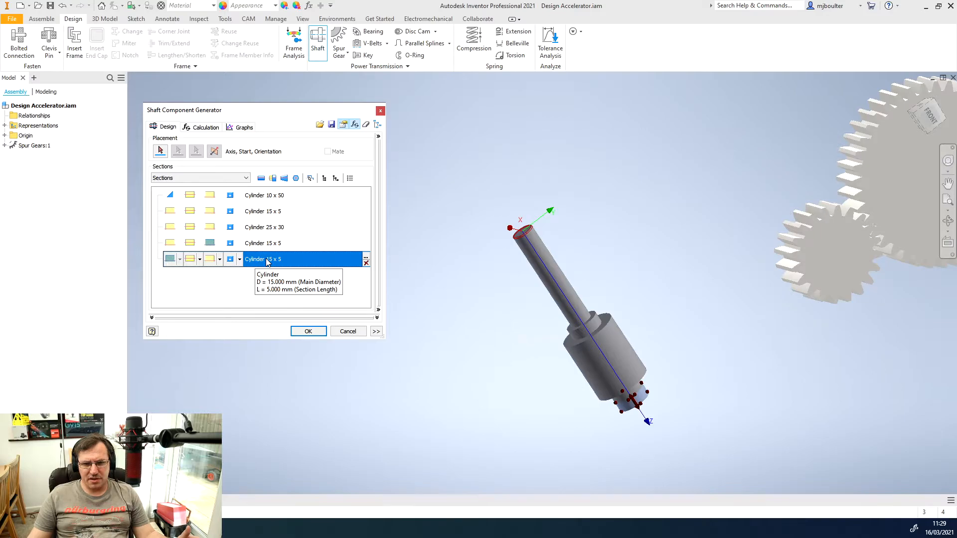
{"action": "double_click", "coordinate": [267, 261]}
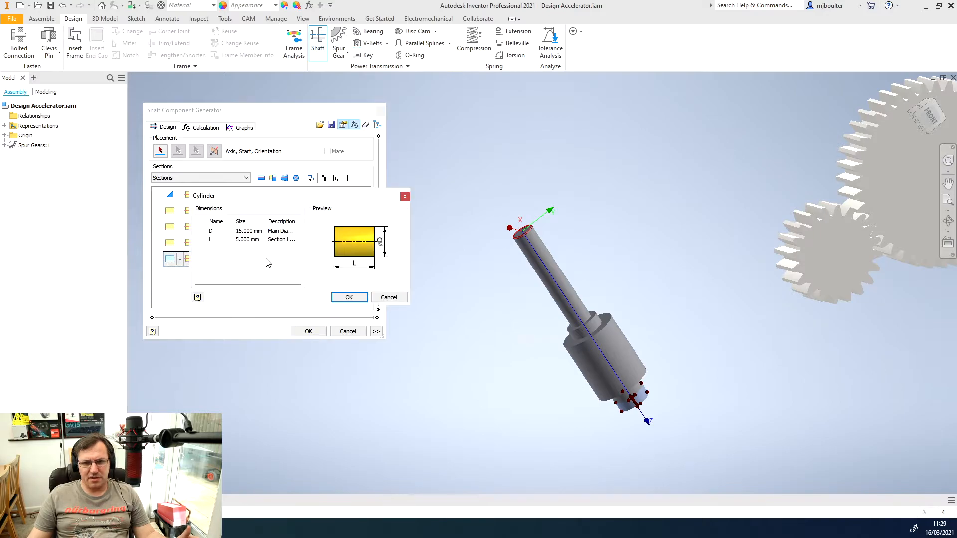
{"action": "left_click", "coordinate": [250, 231]}
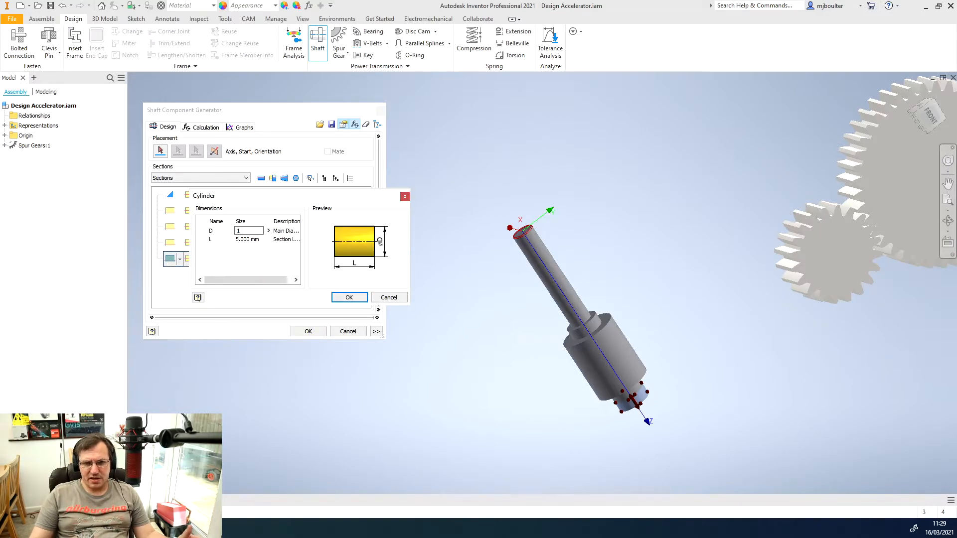
{"action": "left_click", "coordinate": [250, 239]}
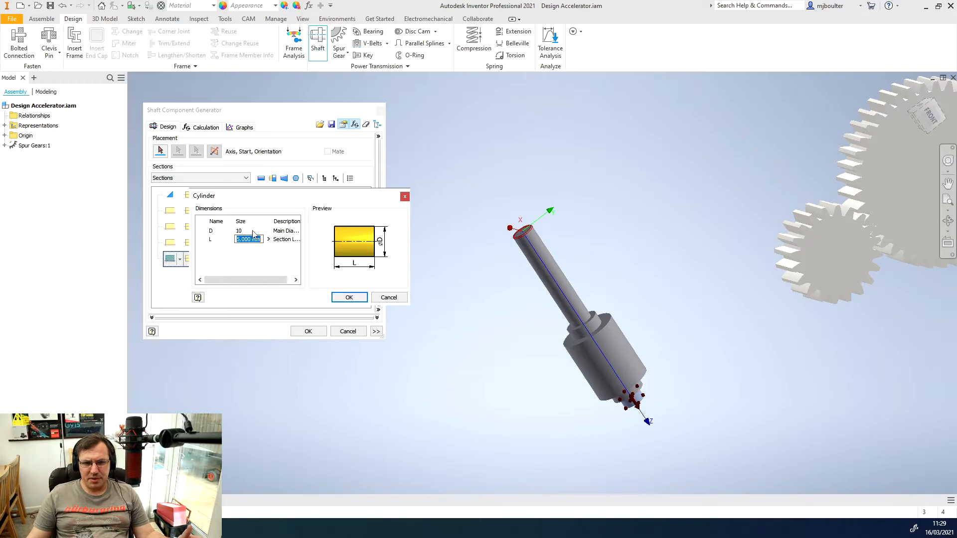
{"action": "left_click_drag", "start_coordinate": [266, 201], "coordinate": [268, 237]}
{"action": "type", "text": "50"}
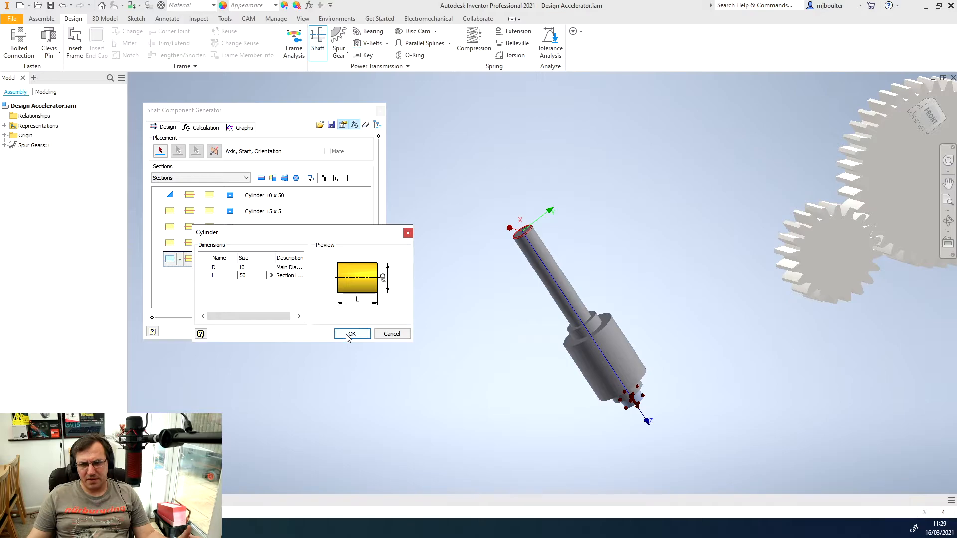
{"action": "left_click", "coordinate": [277, 303]}
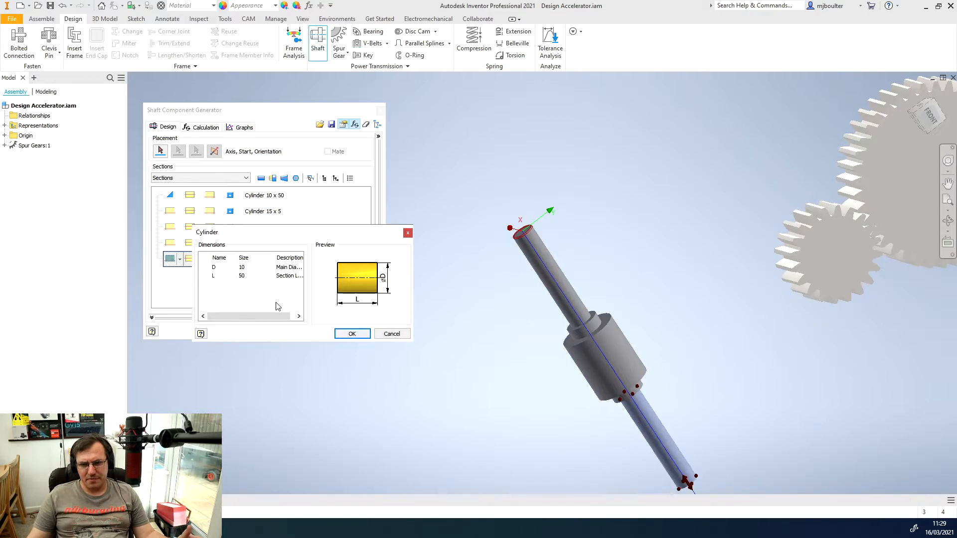
{"action": "left_click", "coordinate": [345, 335]}
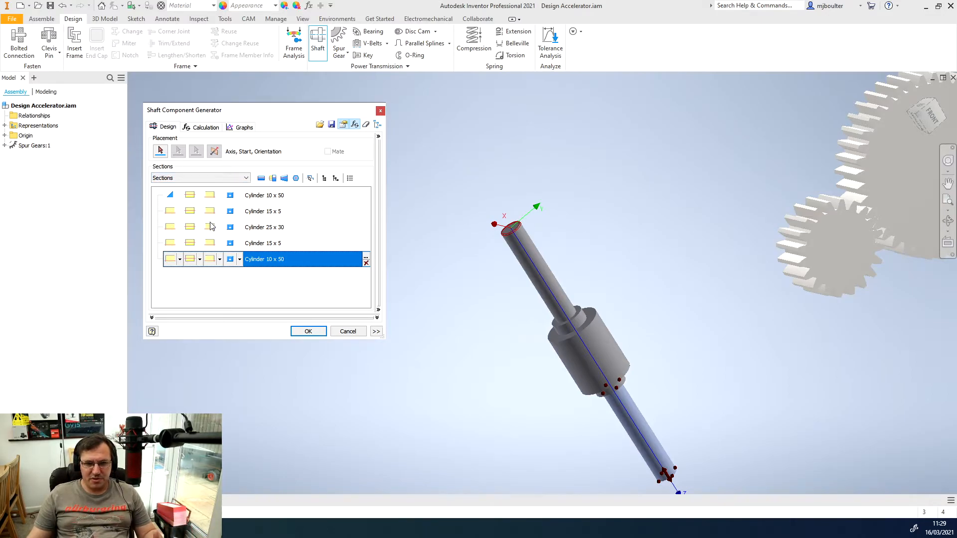
- Chamfer both edges of the second section (the first 15 x 5 cylinder) by 0.5 mm at 45 degrees
{"action": "left_click", "coordinate": [248, 213]}
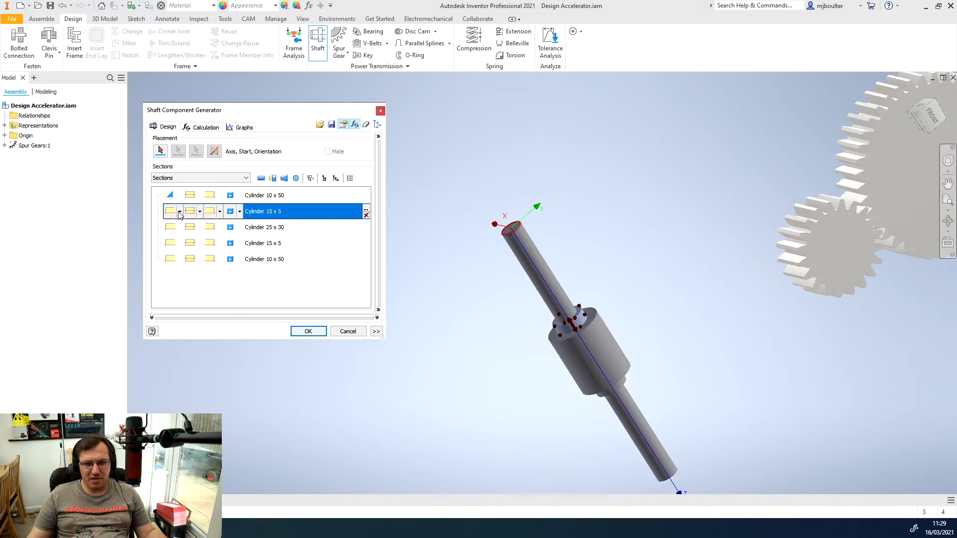
{"action": "left_click", "coordinate": [569, 326]}
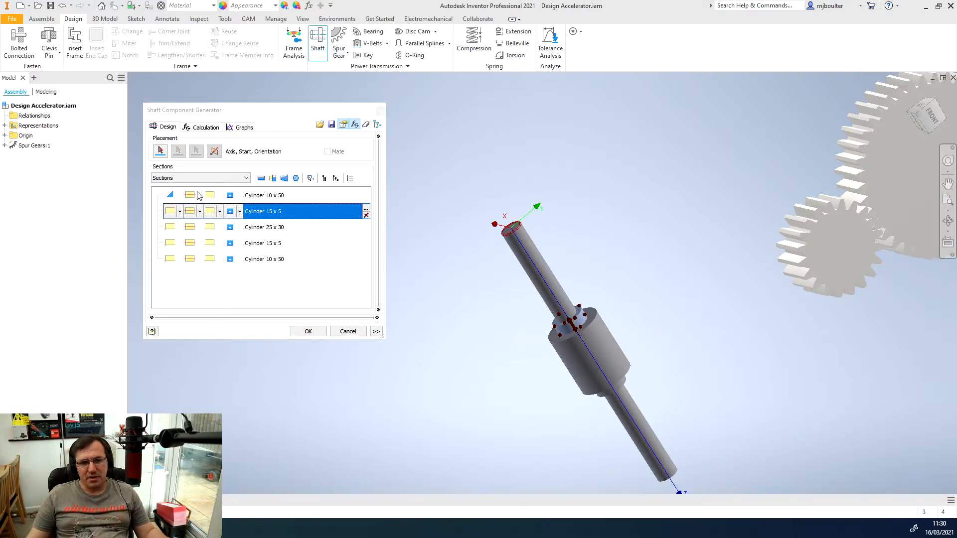
{"action": "left_click", "coordinate": [181, 211]}
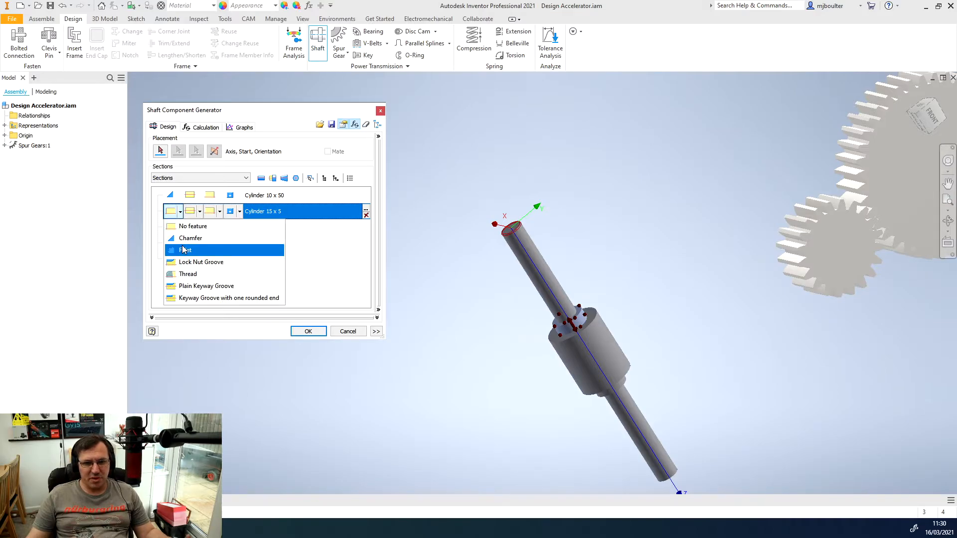
{"action": "left_click", "coordinate": [189, 238]}
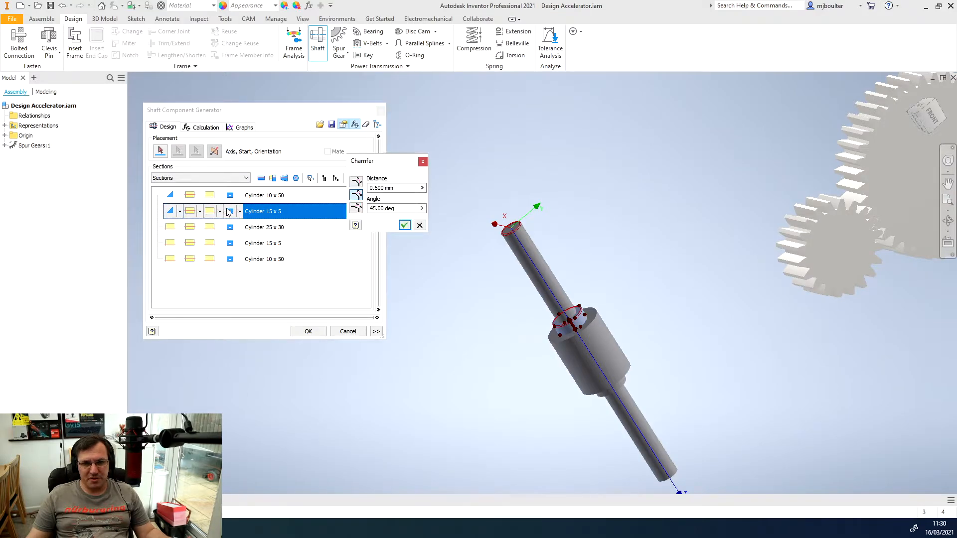
{"action": "left_click", "coordinate": [395, 188]}
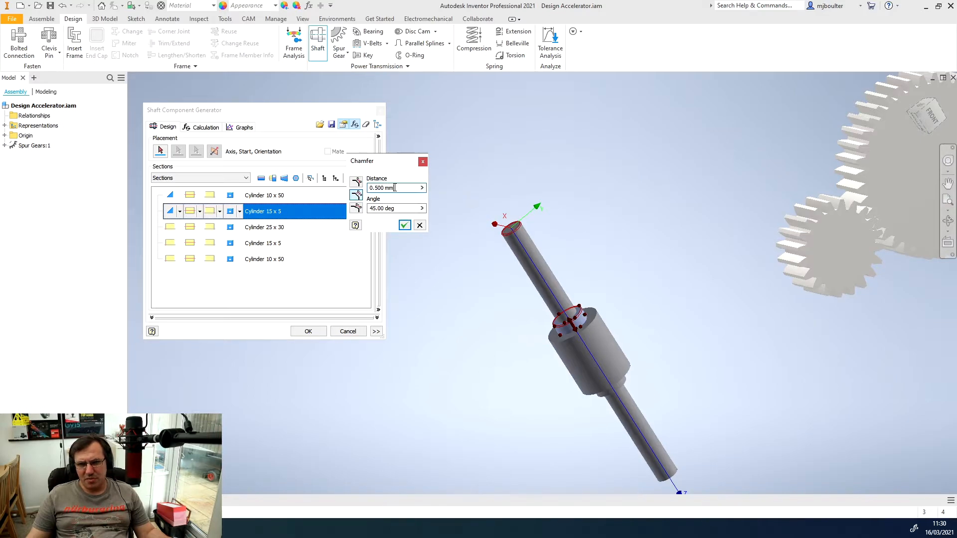
{"action": "left_click", "coordinate": [406, 226]}
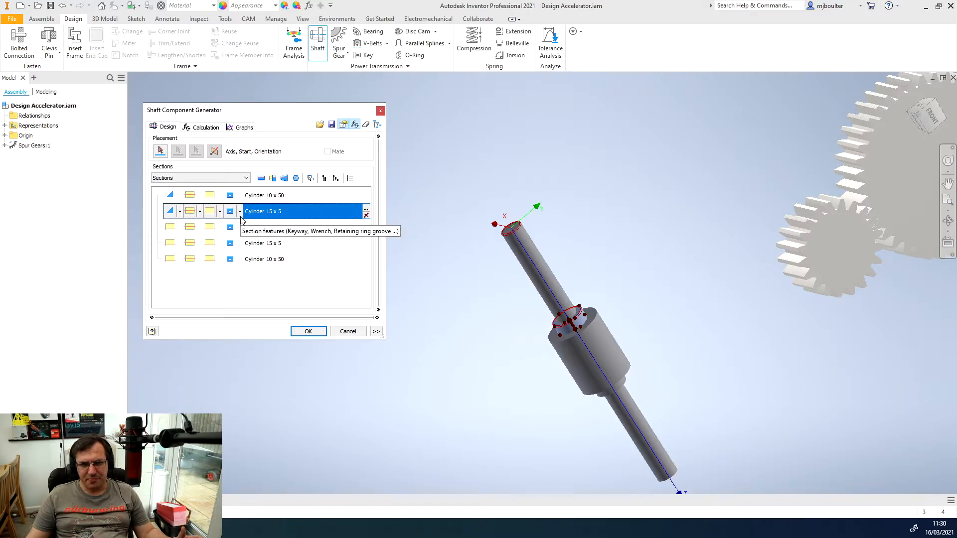
{"action": "left_click", "coordinate": [220, 212]}
{"action": "left_click", "coordinate": [219, 236]}
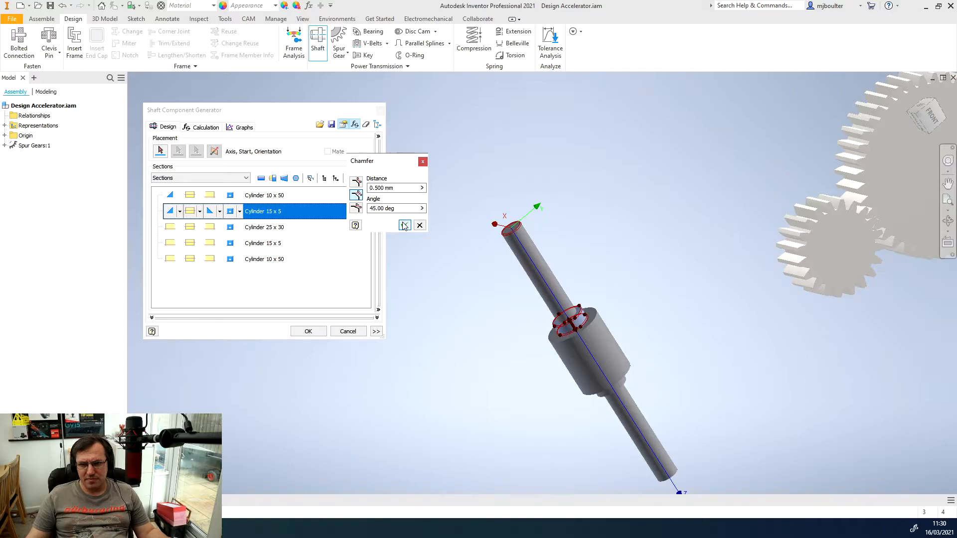
{"action": "left_click", "coordinate": [405, 226]}
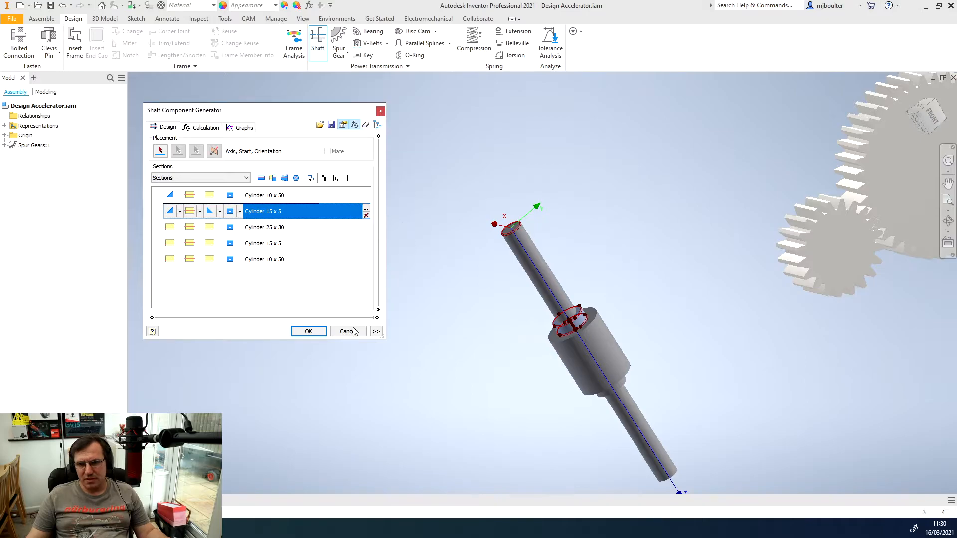
- Chamfer both edges of the fourth section (the second 15 x 5 cylinder), accepting the default chamfer dimensions
{"action": "left_click", "coordinate": [180, 245]}
{"action": "left_click", "coordinate": [180, 244]}
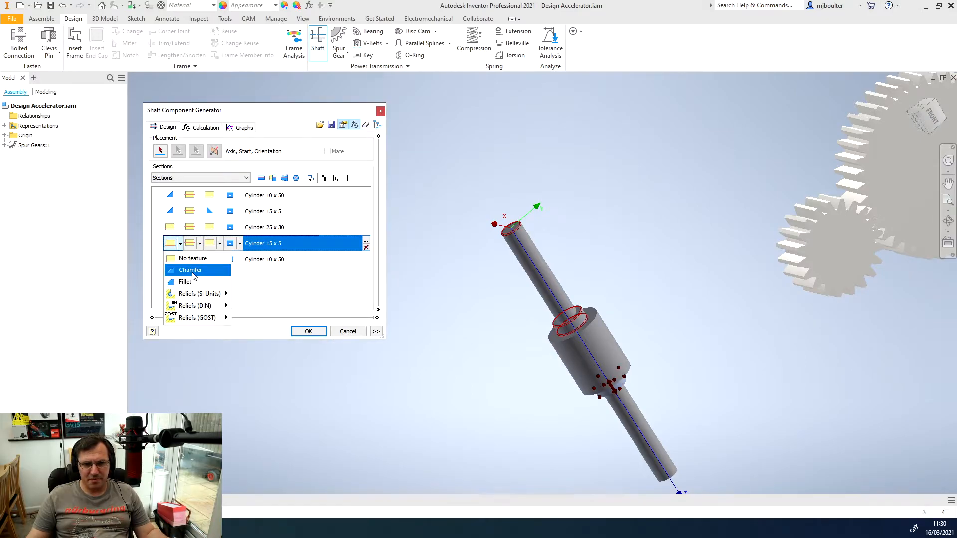
{"action": "left_click", "coordinate": [192, 267]}
{"action": "left_click", "coordinate": [405, 226]}
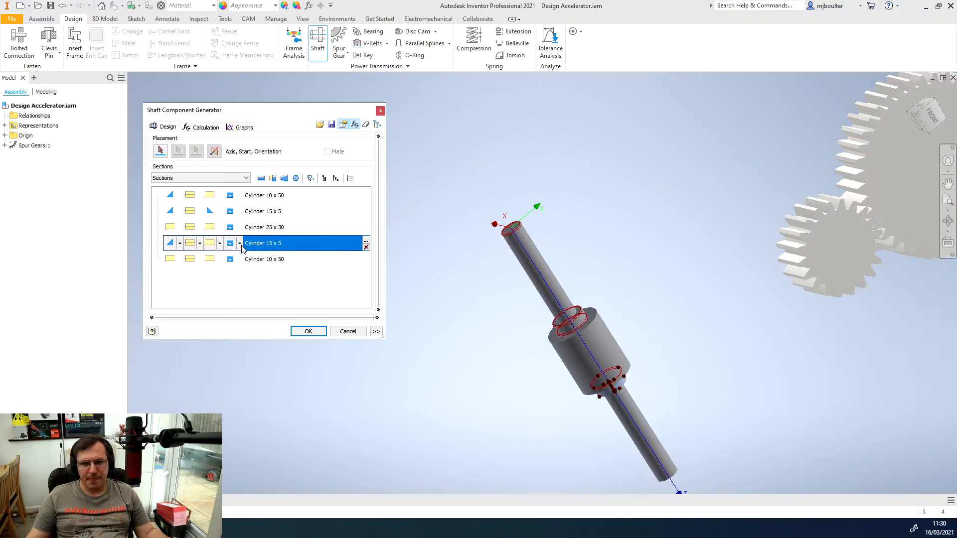
{"action": "left_click", "coordinate": [220, 244]}
{"action": "left_click", "coordinate": [228, 270]}
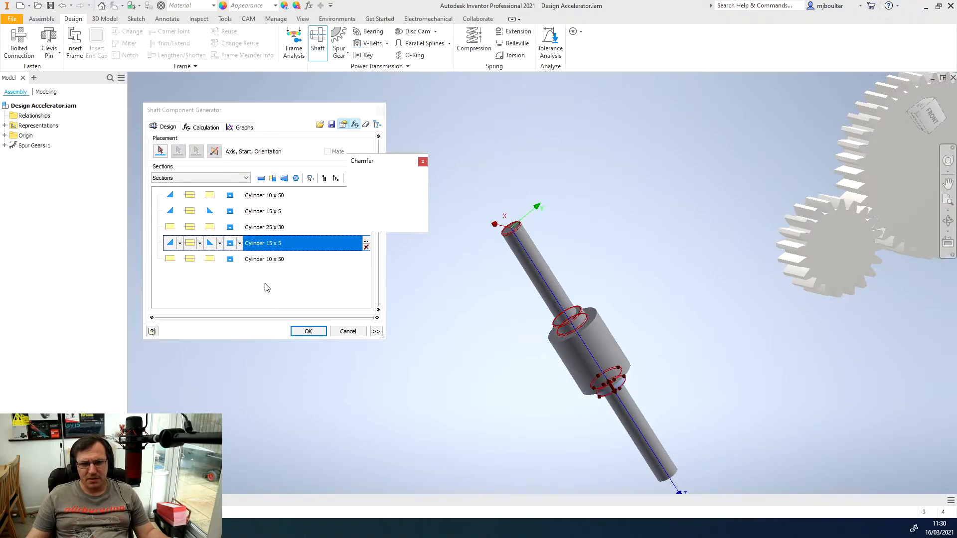
{"action": "left_click", "coordinate": [403, 227]}
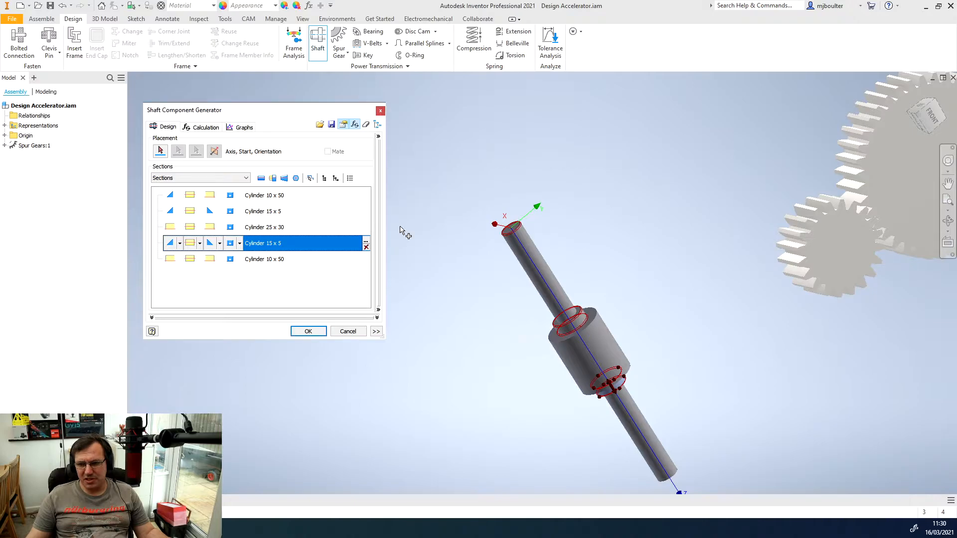
- Generate the shaft, accept the proposed Shaft1.ipt file name, and place it in open space beside the gear pair
{"action": "left_click", "coordinate": [310, 332]}
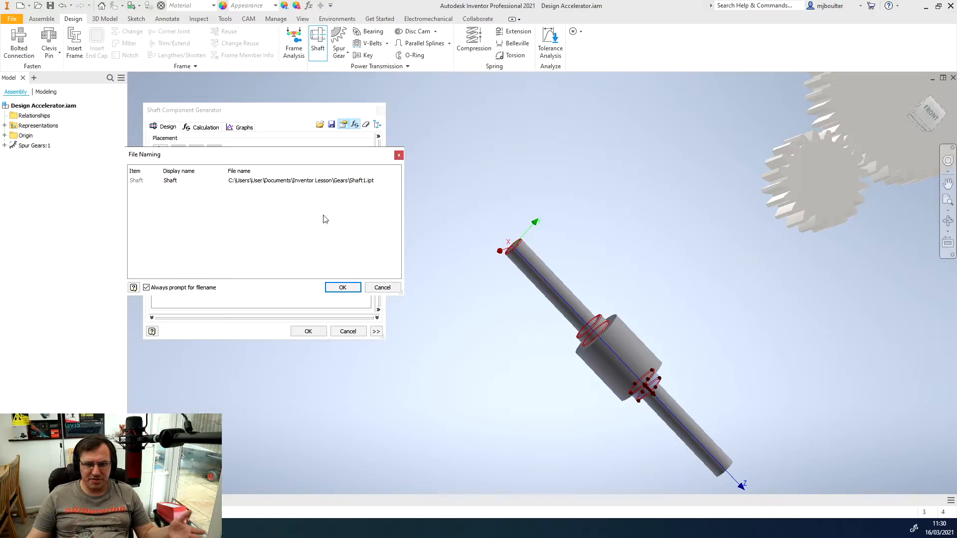
{"action": "left_click", "coordinate": [332, 289]}
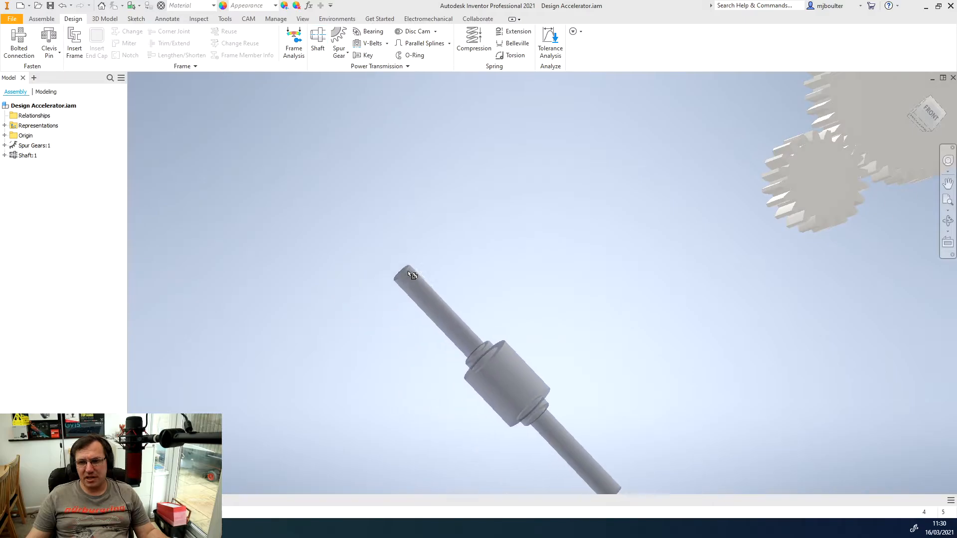
{"action": "middle_click_drag", "start_coordinate": [449, 235], "coordinate": [649, 187], "text": "shift"}
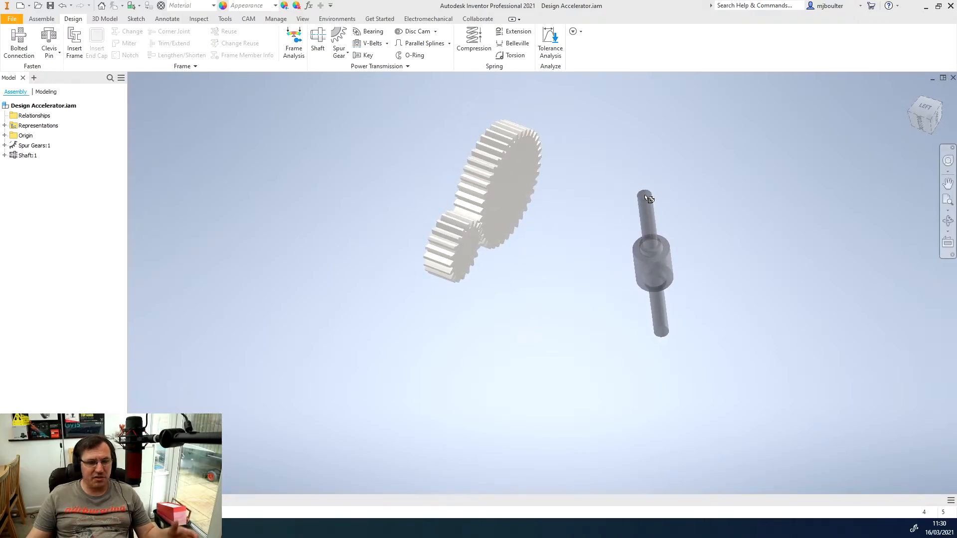
{"action": "left_click", "coordinate": [661, 211]}
- Mate the shaft's centreline to the Z axis of Spur Gear2, the larger gear, with a 0 mm offset
{"action": "middle_click_drag", "start_coordinate": [612, 407], "coordinate": [572, 351], "text": "shift"}
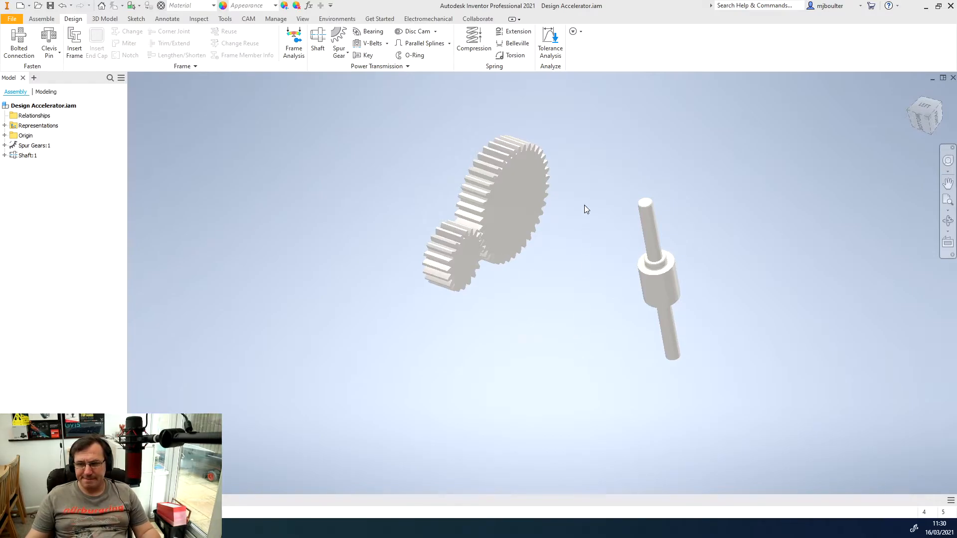
{"action": "middle_click_drag", "start_coordinate": [539, 235], "coordinate": [499, 171], "text": "shift"}
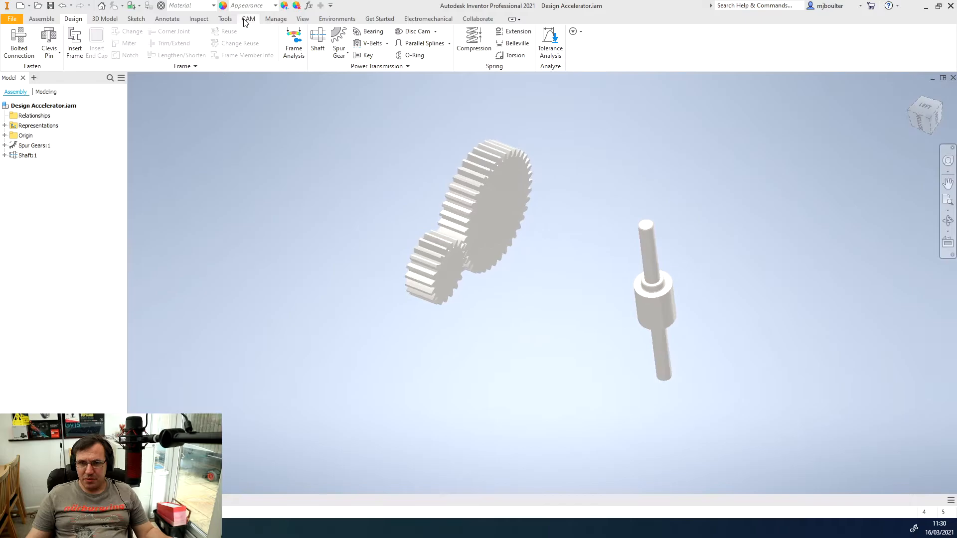
{"action": "left_click", "coordinate": [47, 18]}
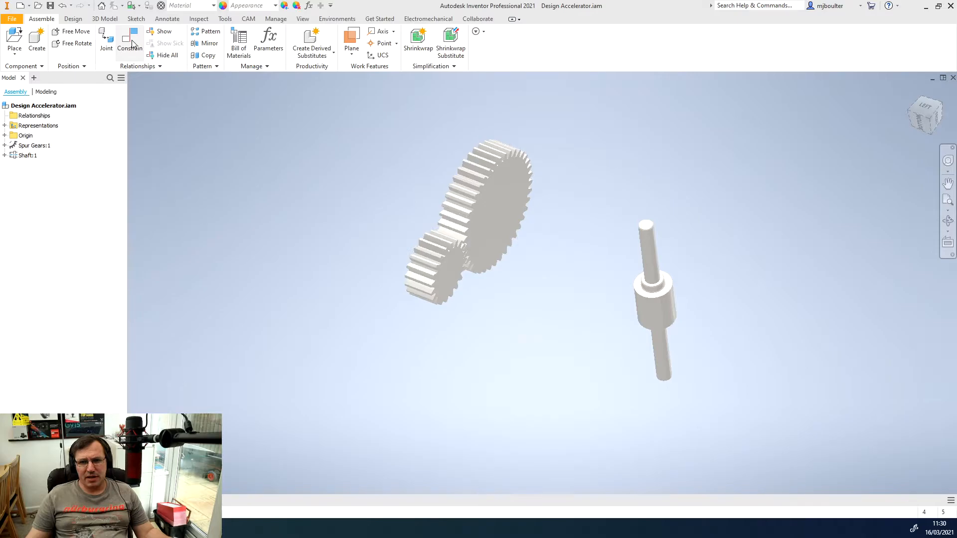
{"action": "left_click", "coordinate": [127, 44]}
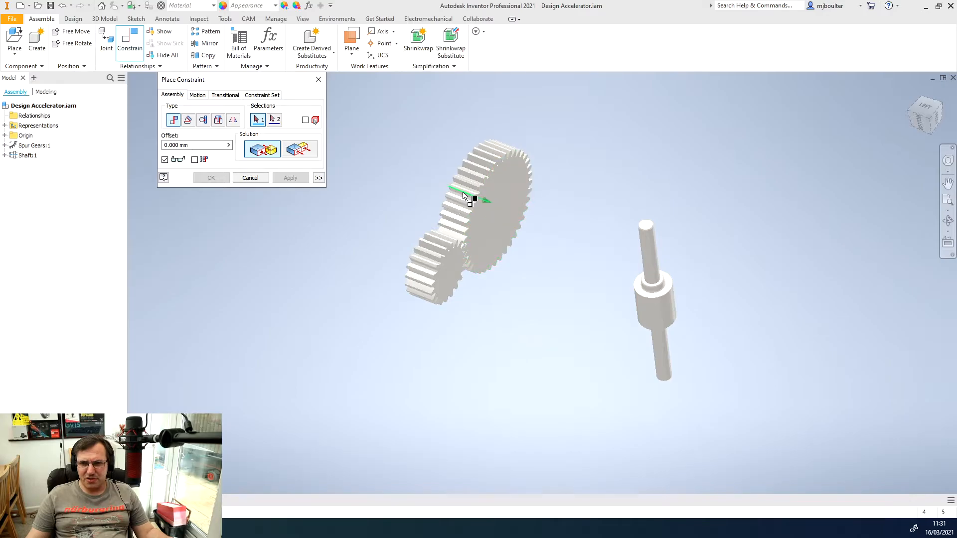
{"action": "scroll", "coordinate": [473, 196], "scroll_direction": "up", "scroll_amount": 3}
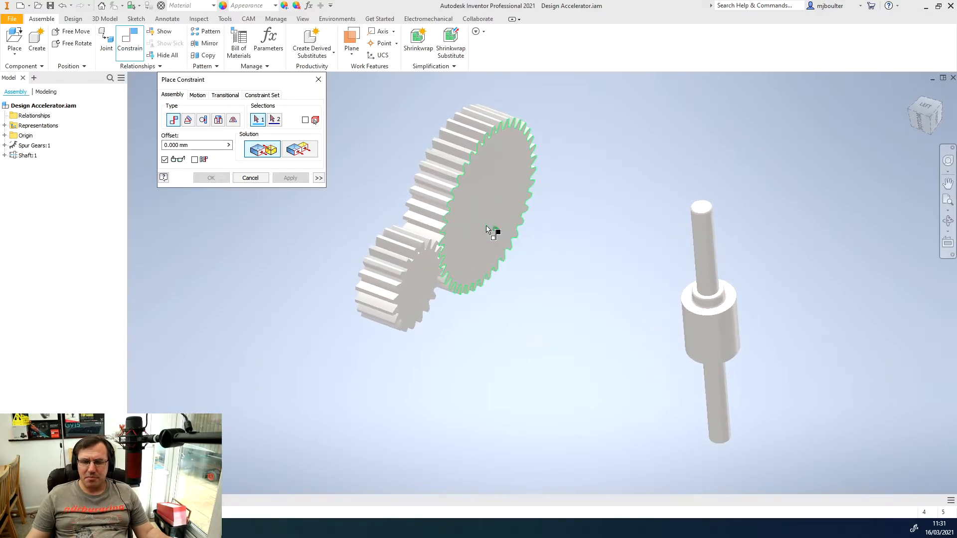
{"action": "left_click", "coordinate": [5, 146]}
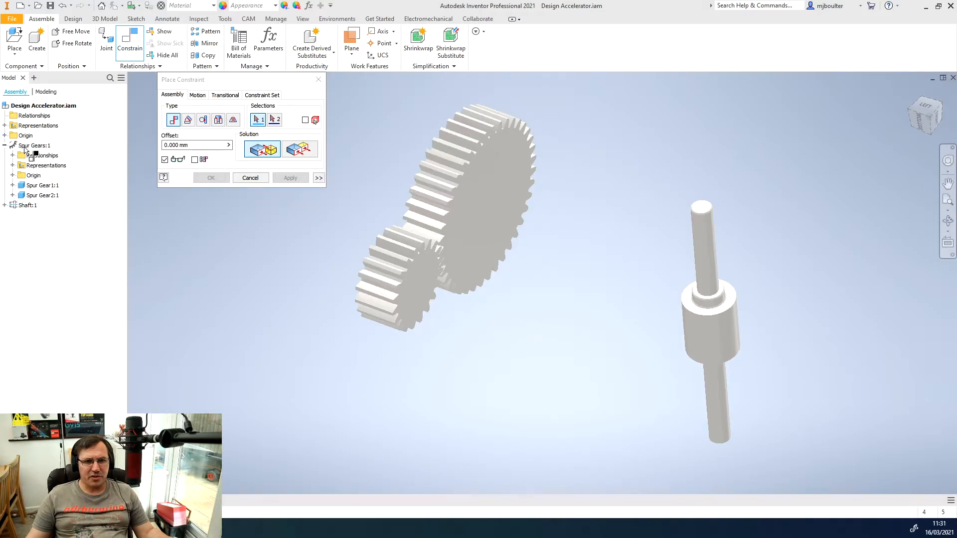
{"action": "left_click", "coordinate": [13, 175]}
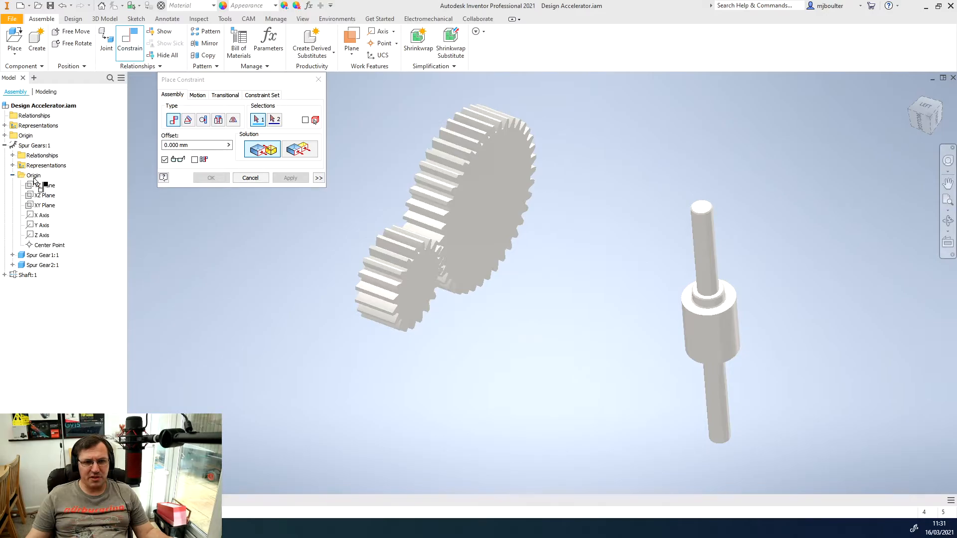
{"action": "left_click", "coordinate": [12, 175]}
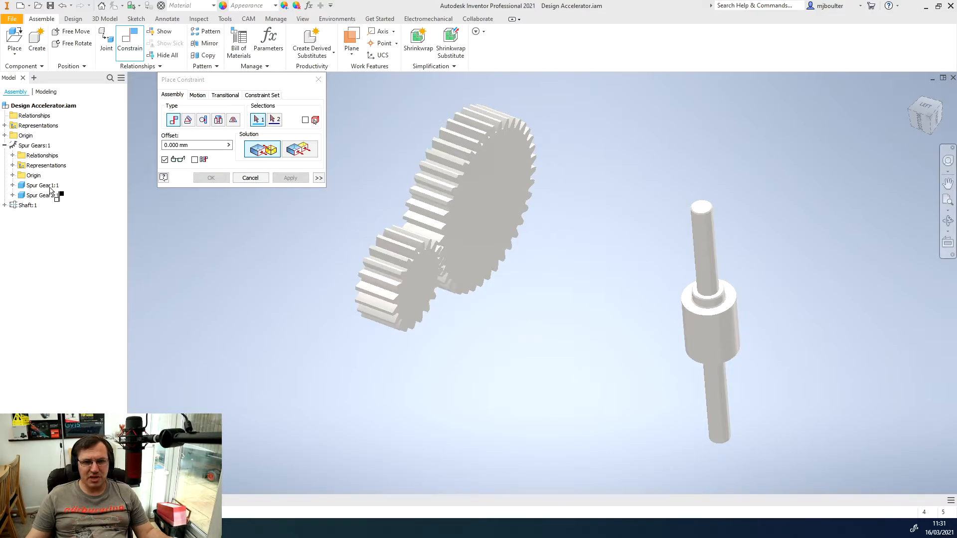
{"action": "left_click", "coordinate": [13, 186]}
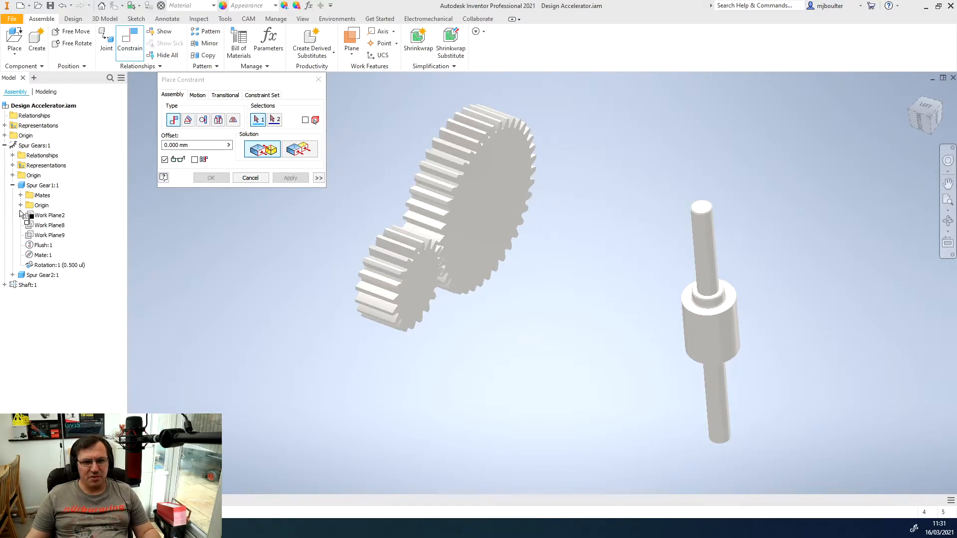
{"action": "left_click", "coordinate": [20, 206]}
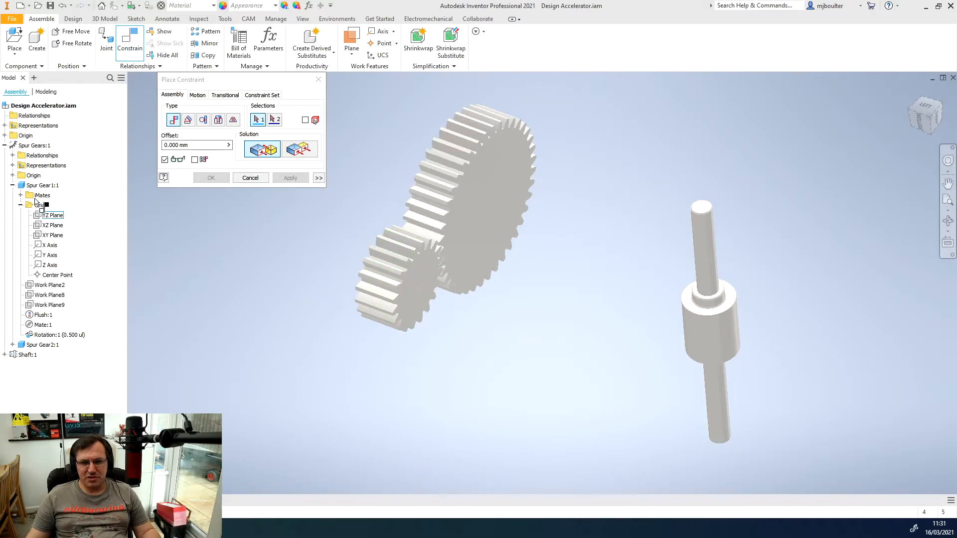
{"action": "left_click", "coordinate": [12, 185]}
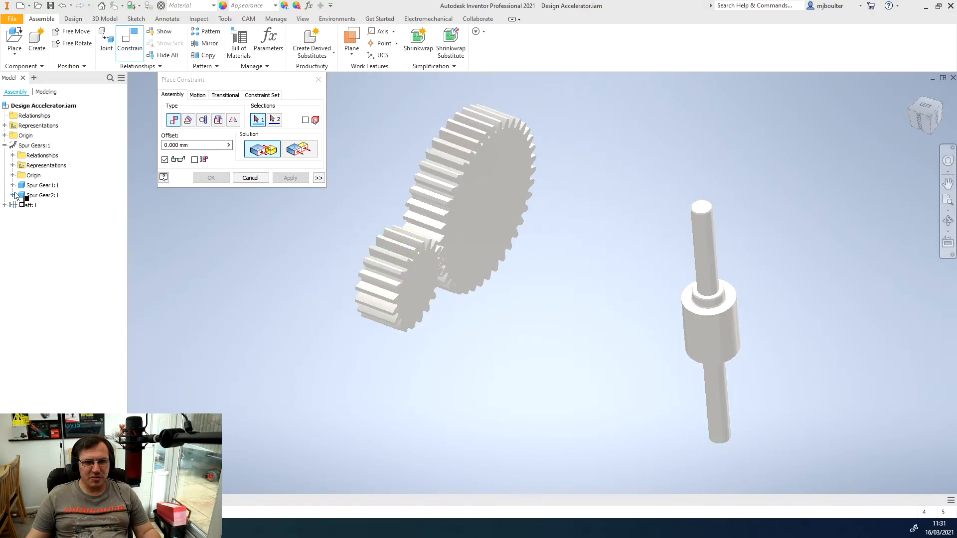
{"action": "left_click", "coordinate": [13, 195]}
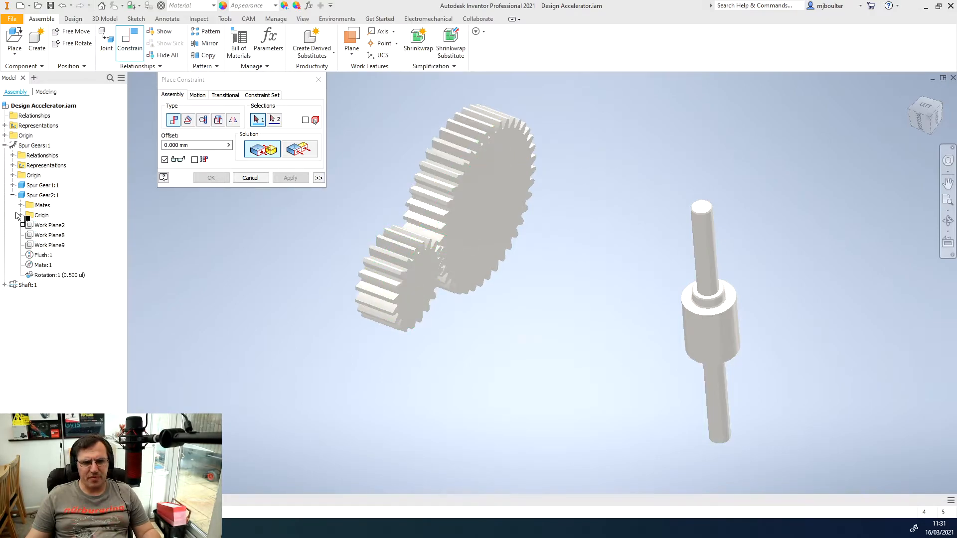
{"action": "left_click", "coordinate": [21, 215]}
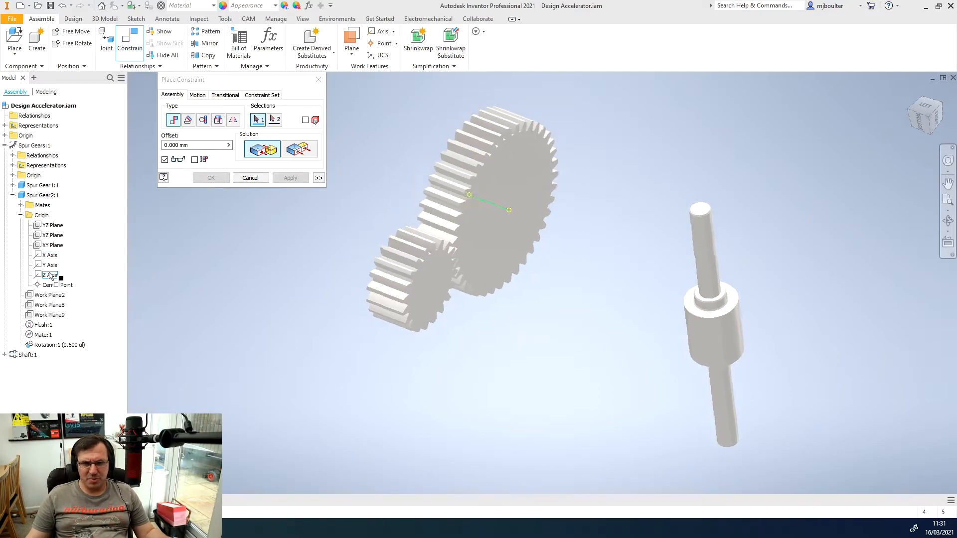
{"action": "left_click", "coordinate": [49, 276]}
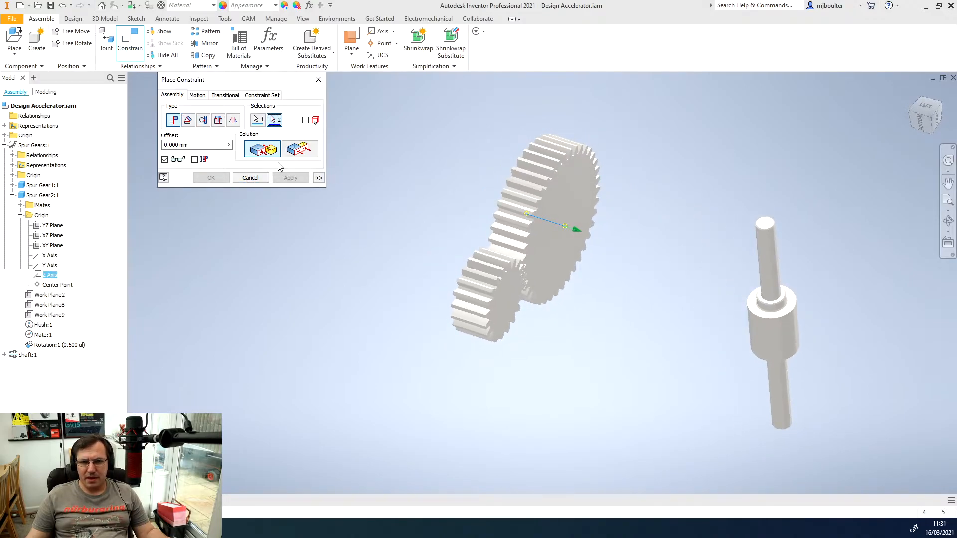
{"action": "left_click", "coordinate": [778, 273]}
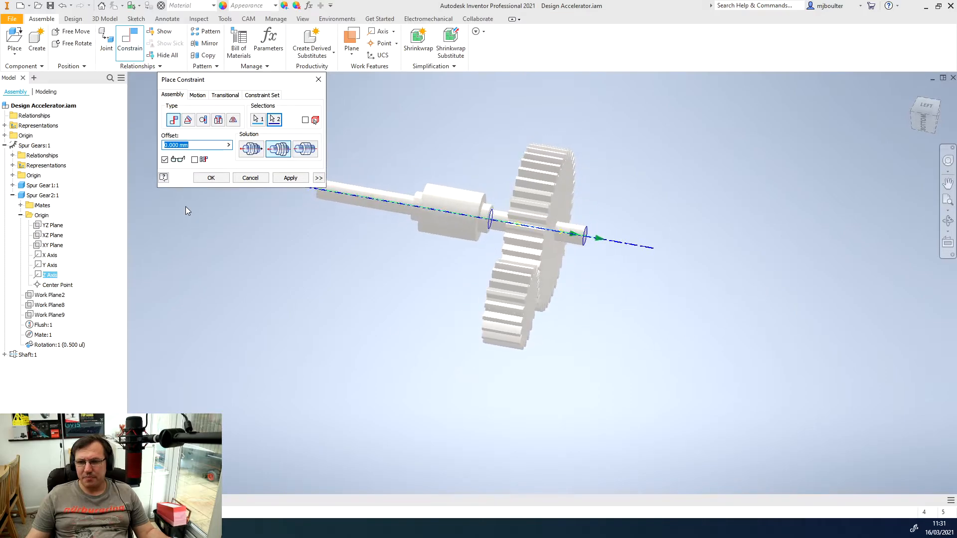
{"action": "left_click", "coordinate": [289, 178]}
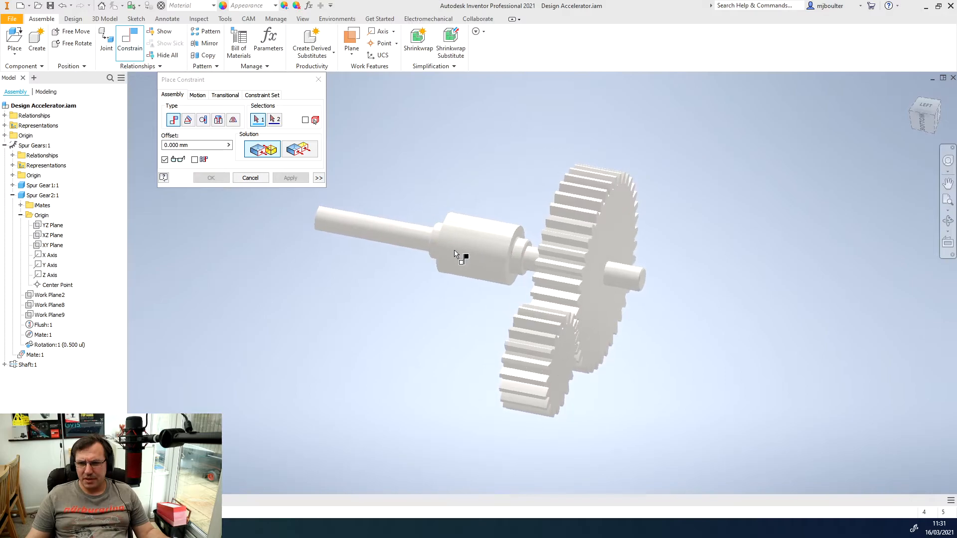
{"action": "left_click", "coordinate": [246, 180]}
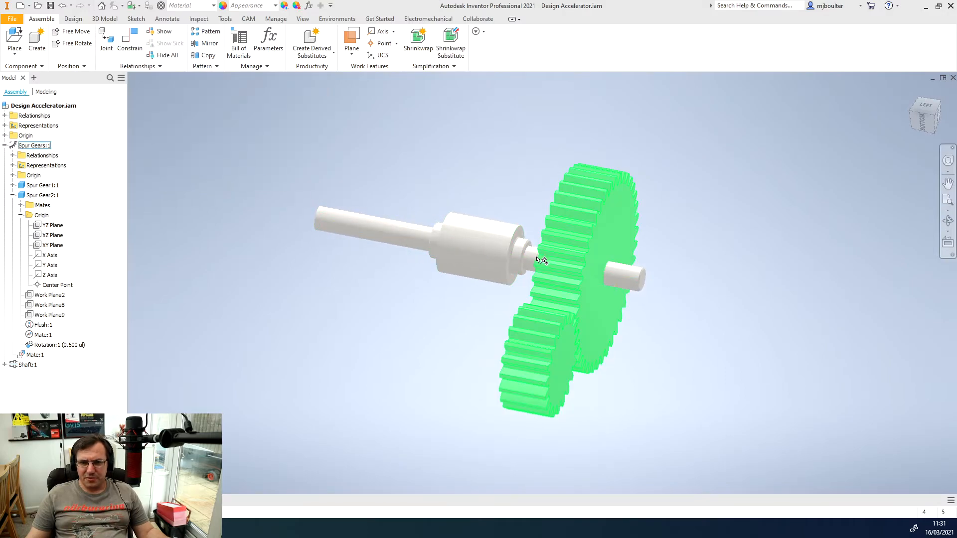
- Slide the shaft through the larger gear and constrain its thickest section's end face flush with the gear face at a 5 mm offset
{"action": "left_click_drag", "start_coordinate": [469, 253], "coordinate": [651, 284]}
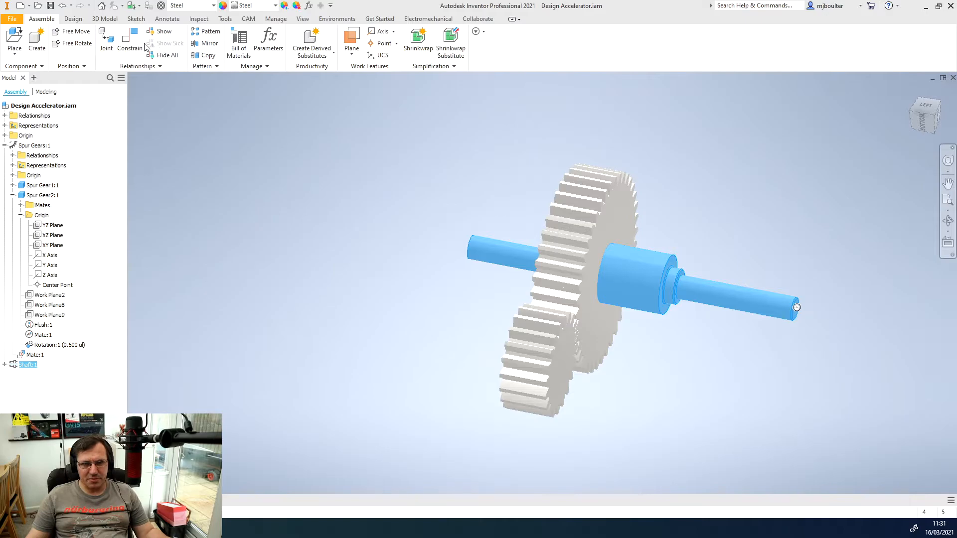
{"action": "left_click", "coordinate": [129, 41]}
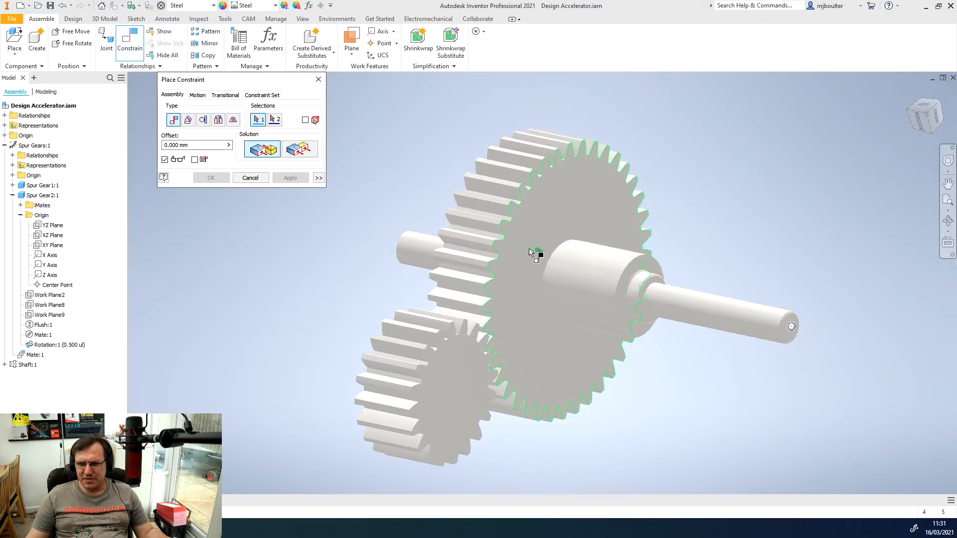
{"action": "left_click", "coordinate": [540, 257]}
{"action": "scroll", "coordinate": [588, 299], "scroll_direction": "up", "scroll_amount": 2}
{"action": "scroll", "coordinate": [608, 295], "scroll_direction": "up", "scroll_amount": 2}
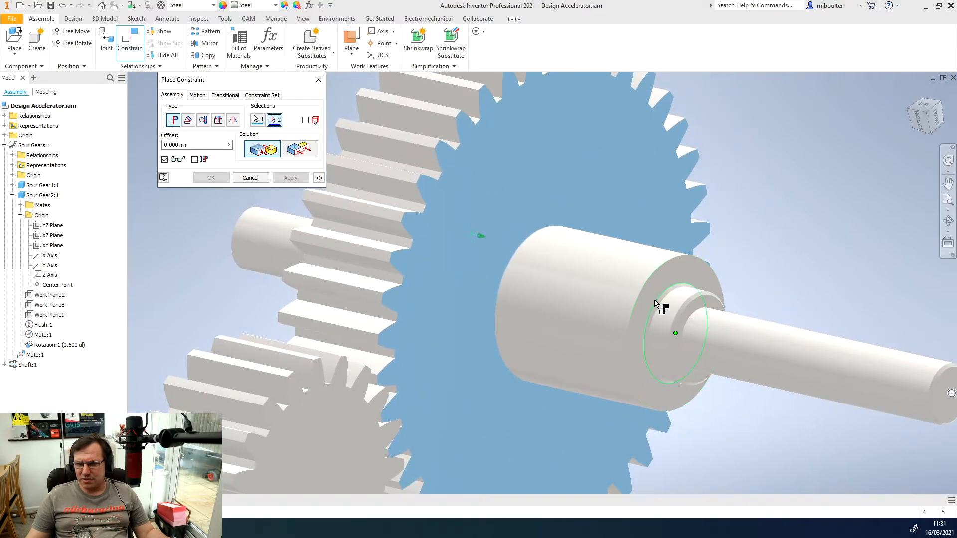
{"action": "left_click", "coordinate": [647, 298]}
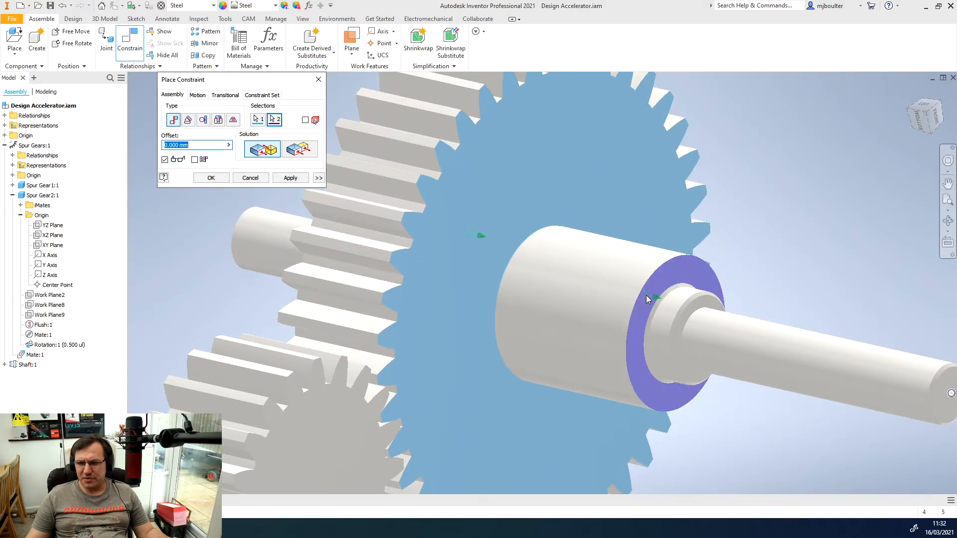
{"action": "left_click", "coordinate": [295, 151]}
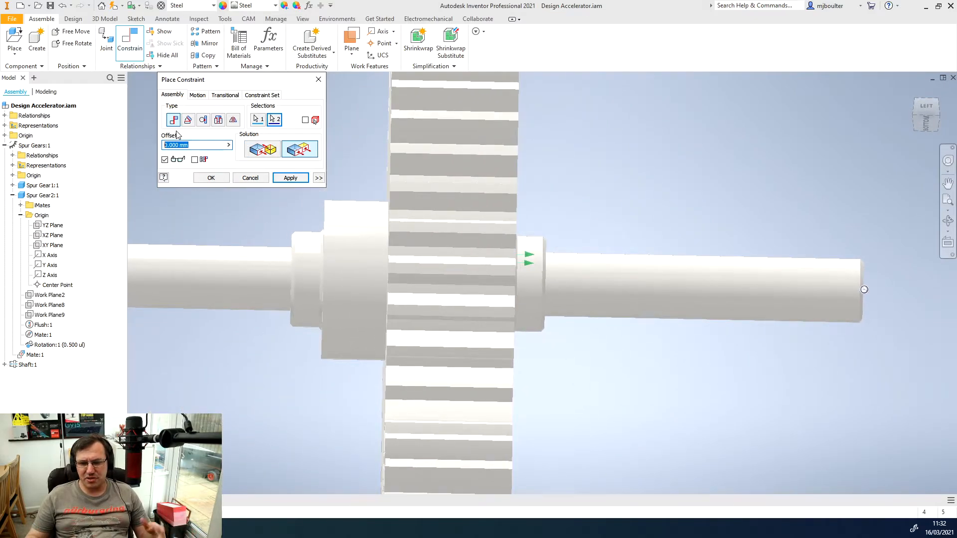
{"action": "type", "text": "10"}
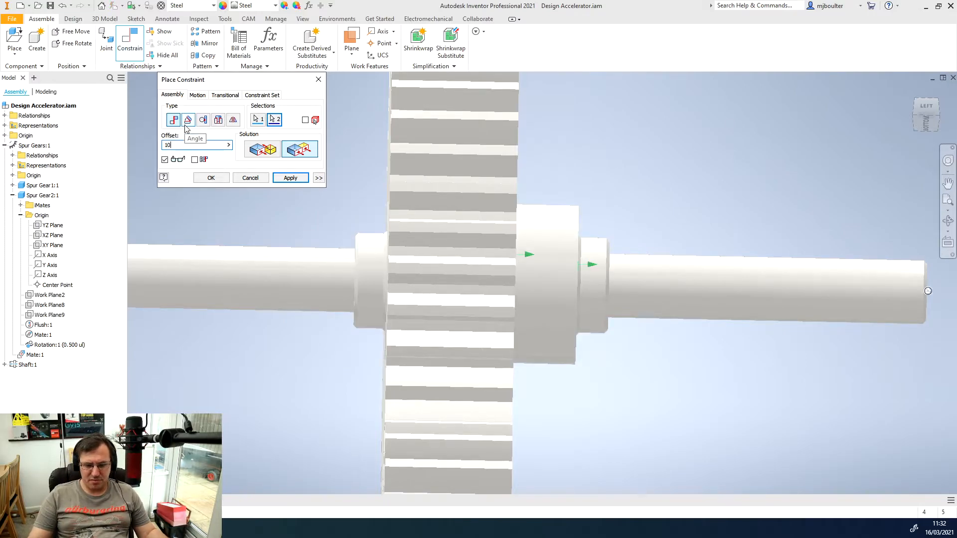
{"action": "key", "text": "BackSpace"}
{"action": "key", "text": "BackSpace"}
{"action": "type", "text": "5"}
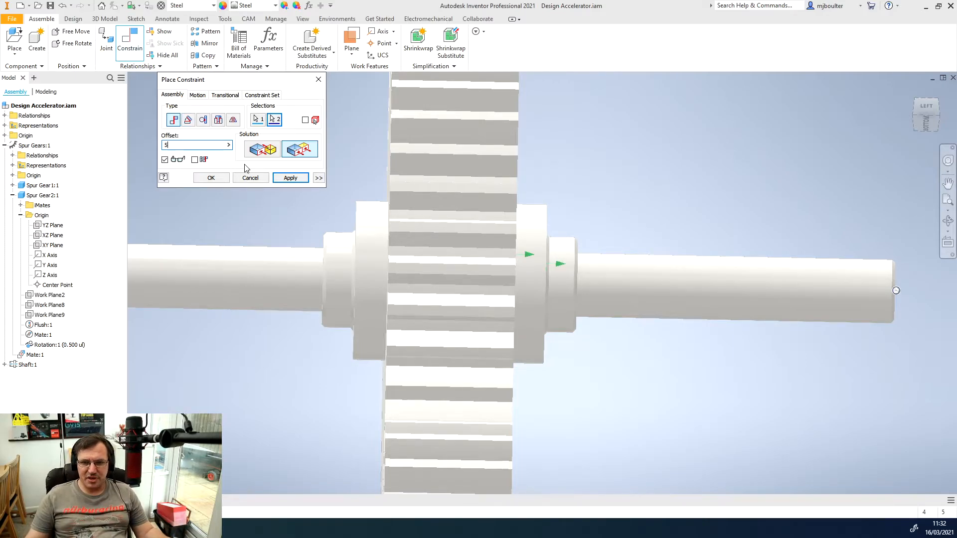
{"action": "left_click", "coordinate": [288, 177]}
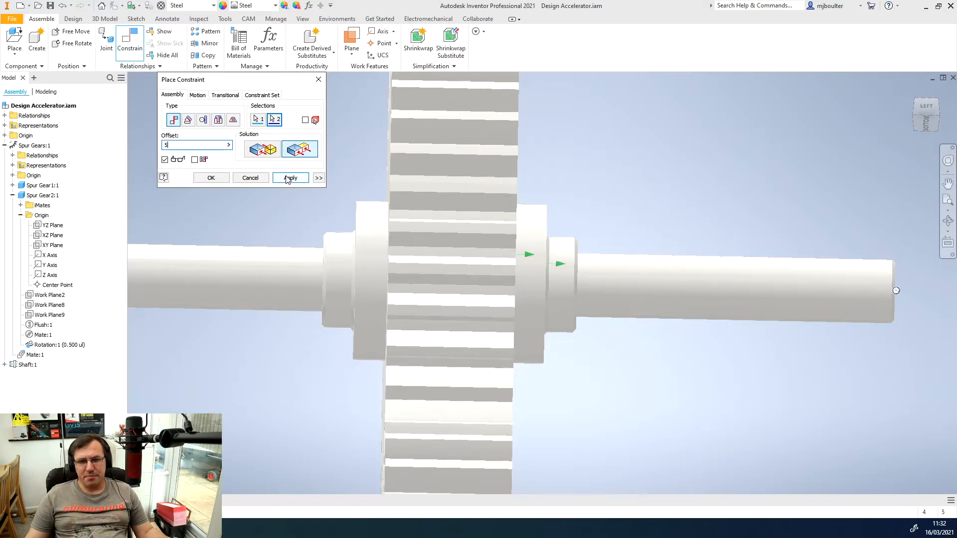
{"action": "left_click", "coordinate": [251, 178]}
{"action": "key", "text": "F6"}
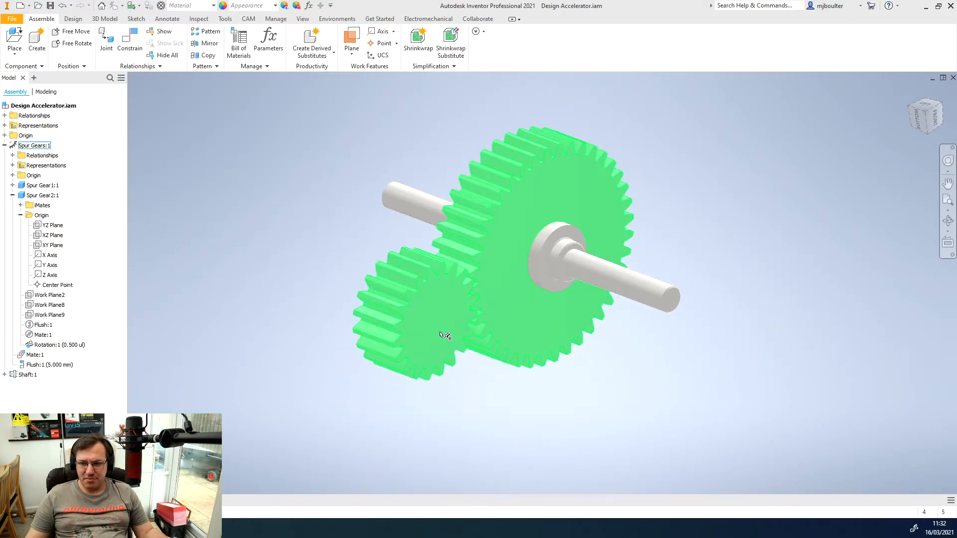
- Start a second shaft in the Shaft Component Generator and set the middle cylinder section's main diameter to 15 mm
{"action": "left_click", "coordinate": [75, 20]}
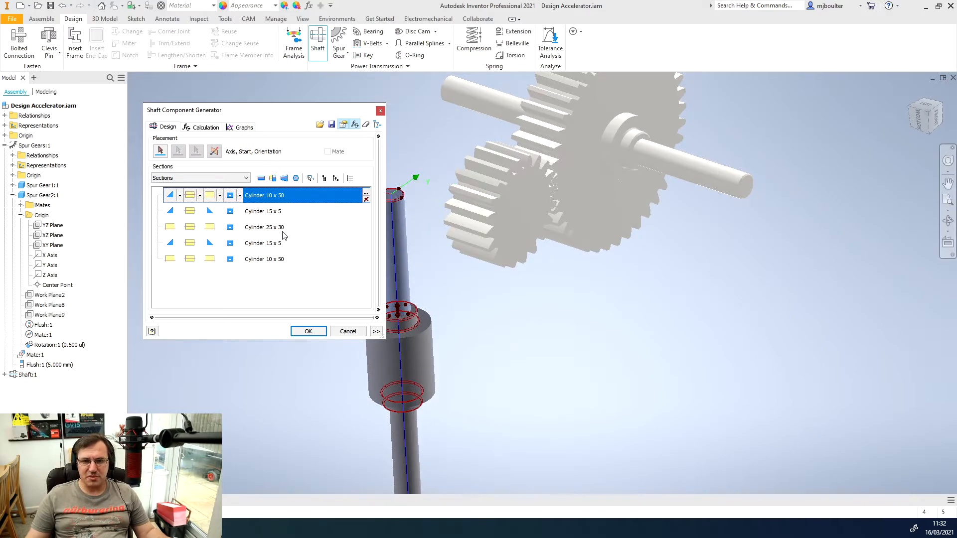
{"action": "left_click", "coordinate": [267, 231]}
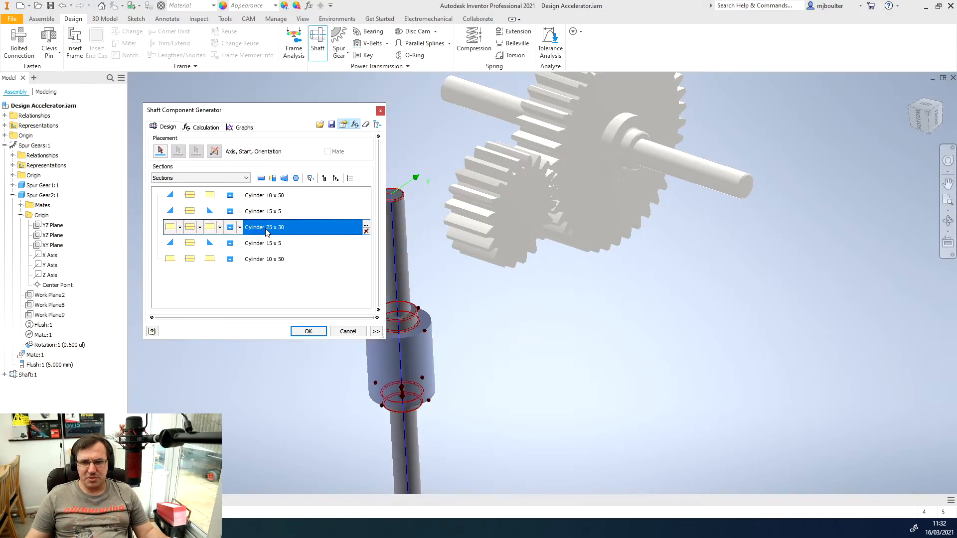
{"action": "double_click", "coordinate": [271, 231]}
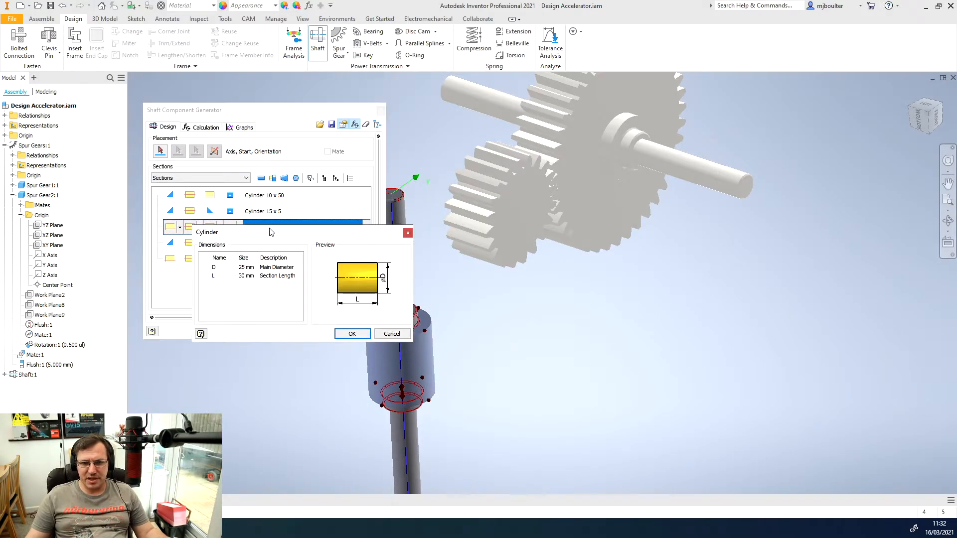
{"action": "double_click", "coordinate": [246, 268]}
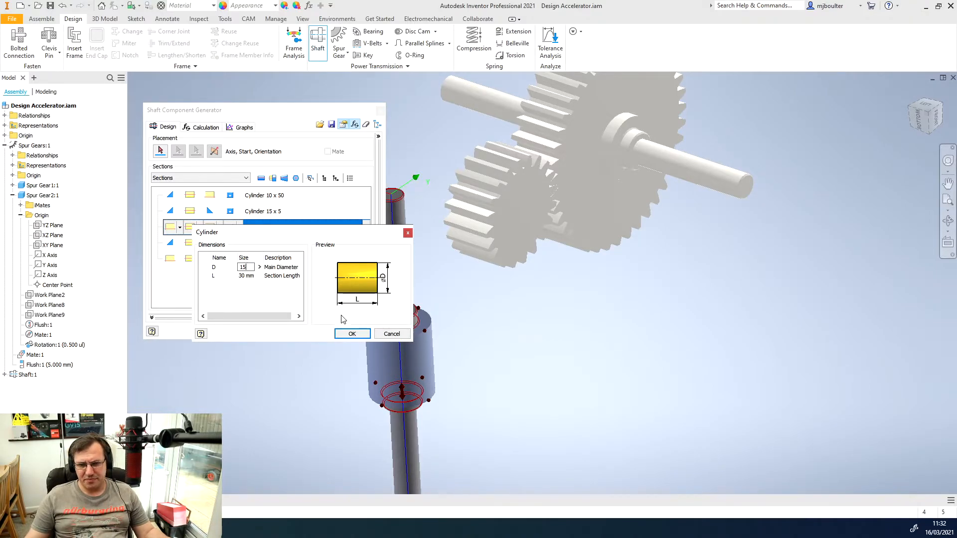
{"action": "left_click", "coordinate": [244, 305]}
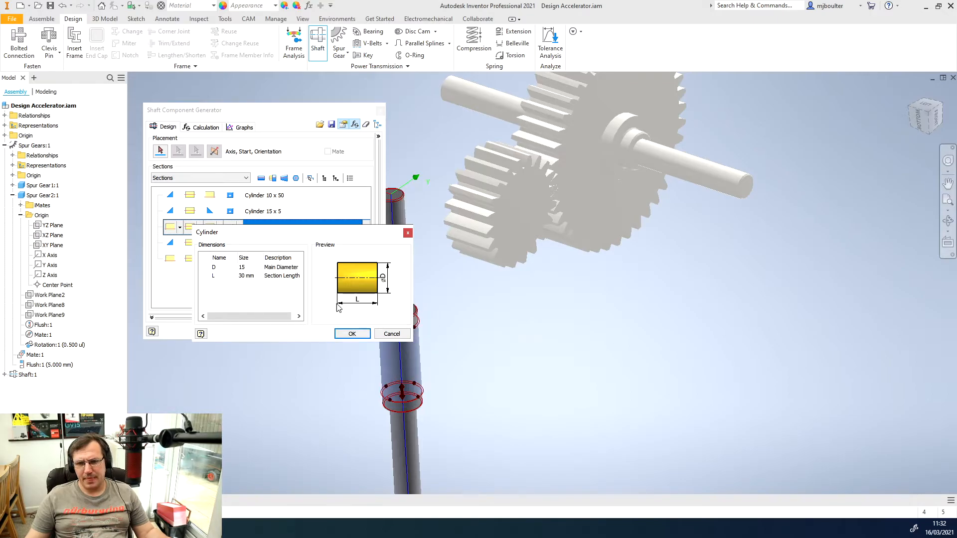
{"action": "left_click", "coordinate": [352, 333]}
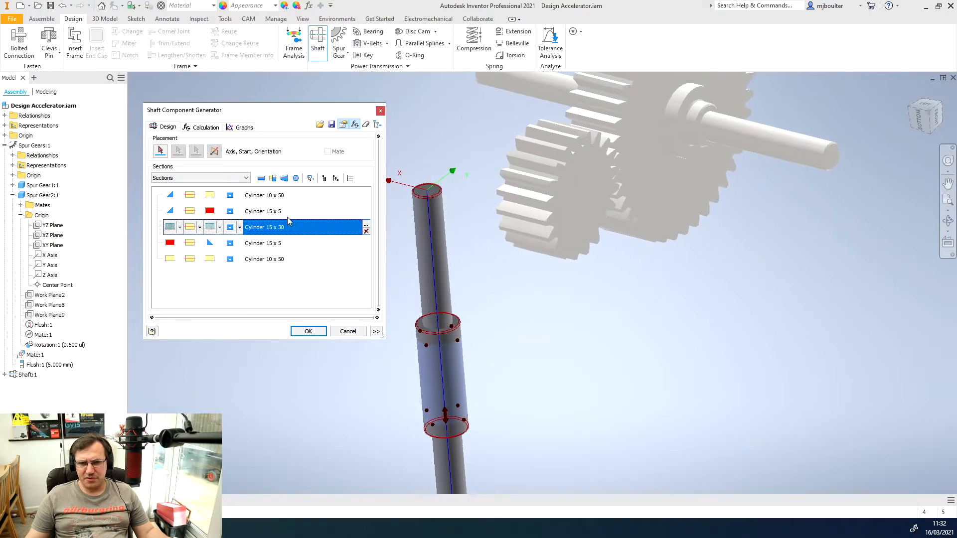
- Set the main diameter of both 5 mm long cylinder sections of the second shaft to 10 mm
{"action": "left_click", "coordinate": [265, 212]}
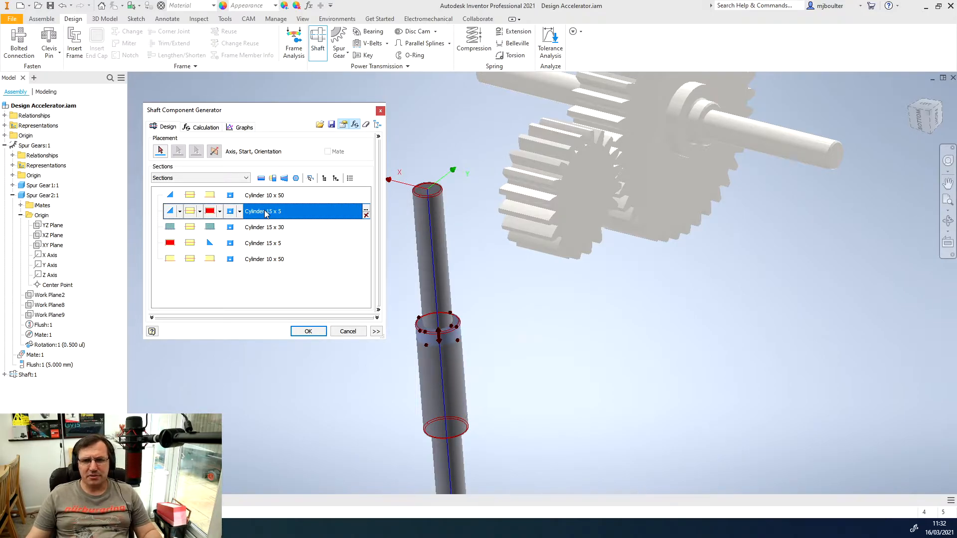
{"action": "double_click", "coordinate": [265, 212]}
{"action": "left_click", "coordinate": [248, 267]}
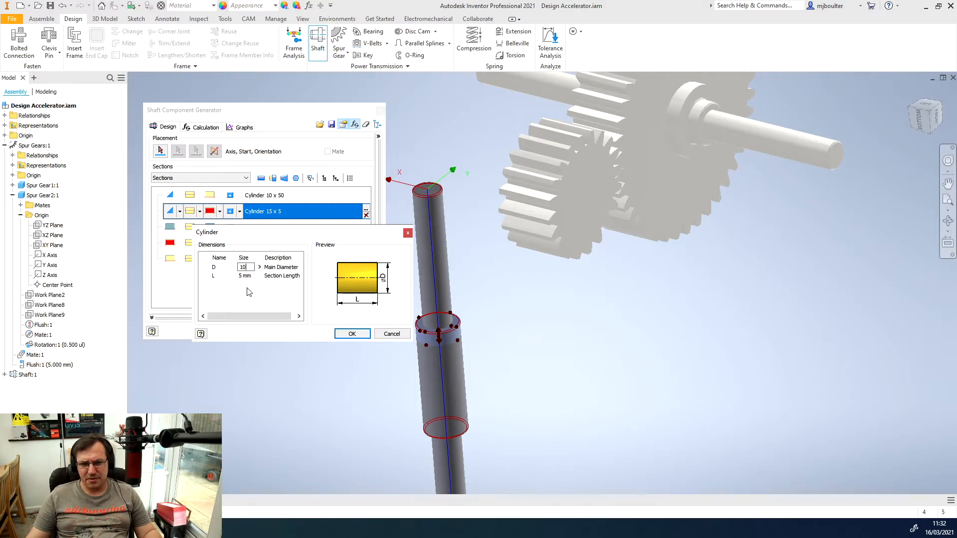
{"action": "type", "text": "10"}
{"action": "left_click", "coordinate": [352, 333]}
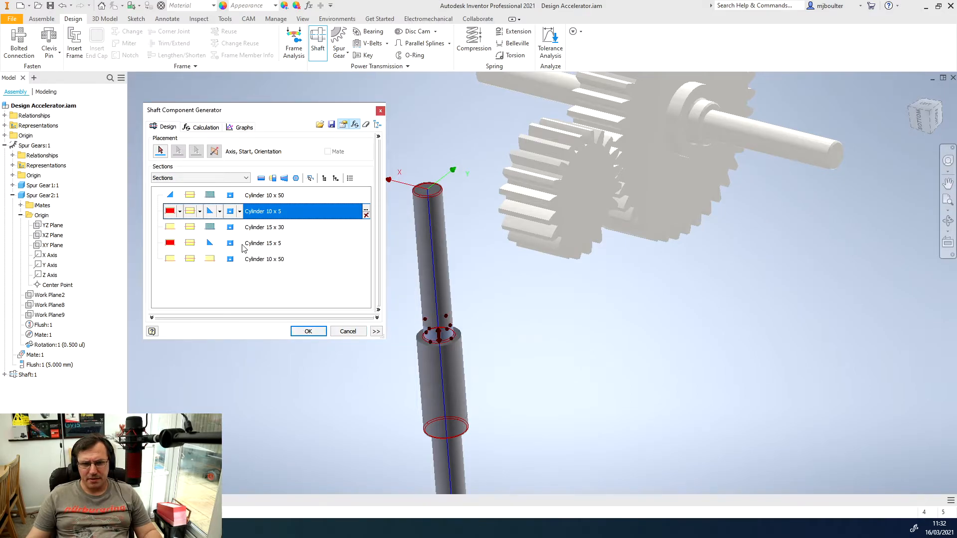
{"action": "left_click", "coordinate": [264, 246]}
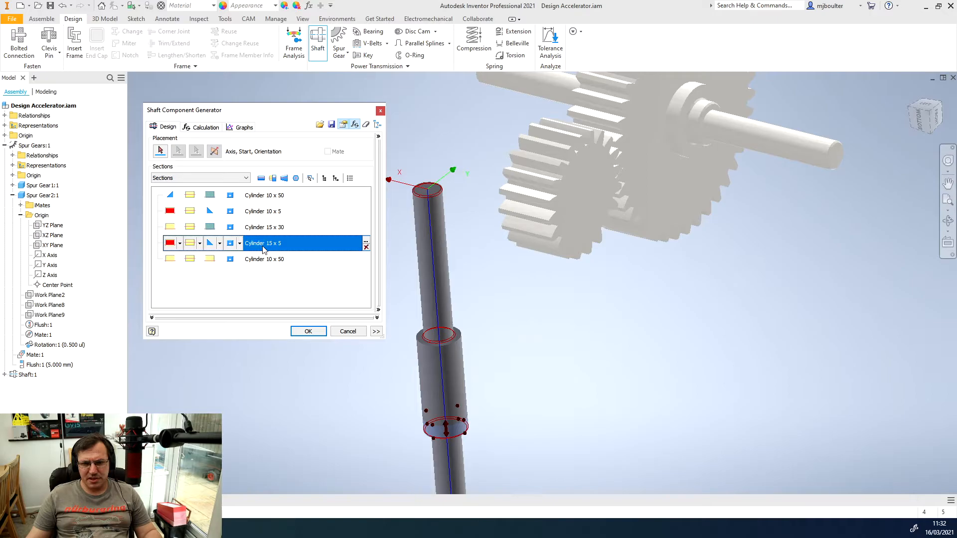
{"action": "left_click", "coordinate": [246, 268]}
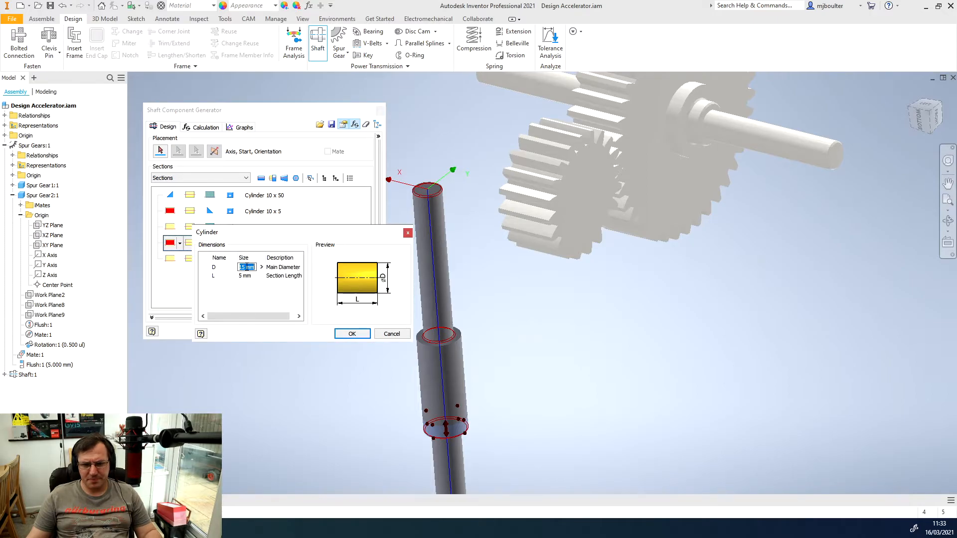
{"action": "left_click", "coordinate": [351, 333]}
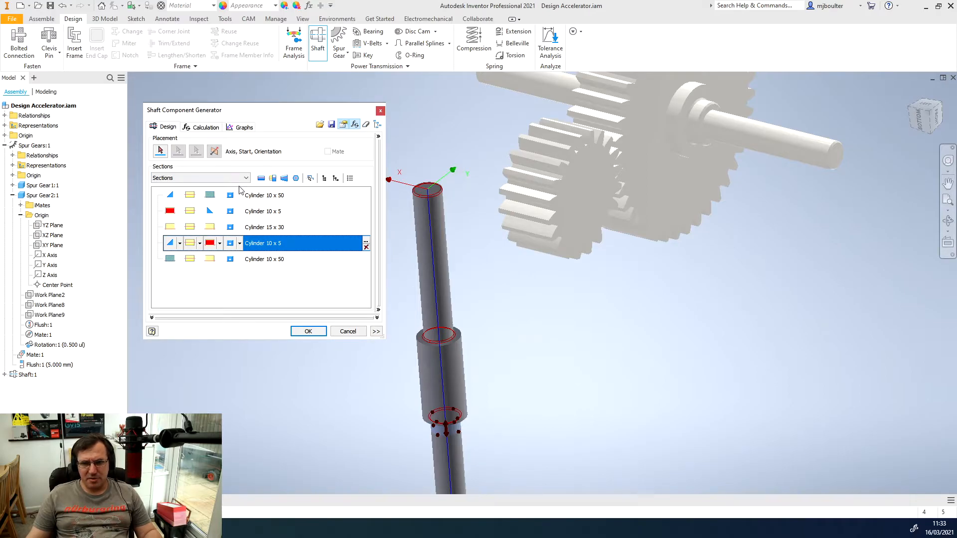
- Set the main diameter of both 50 mm long end sections of the shaft to 8 mm
{"action": "left_click", "coordinate": [266, 196]}
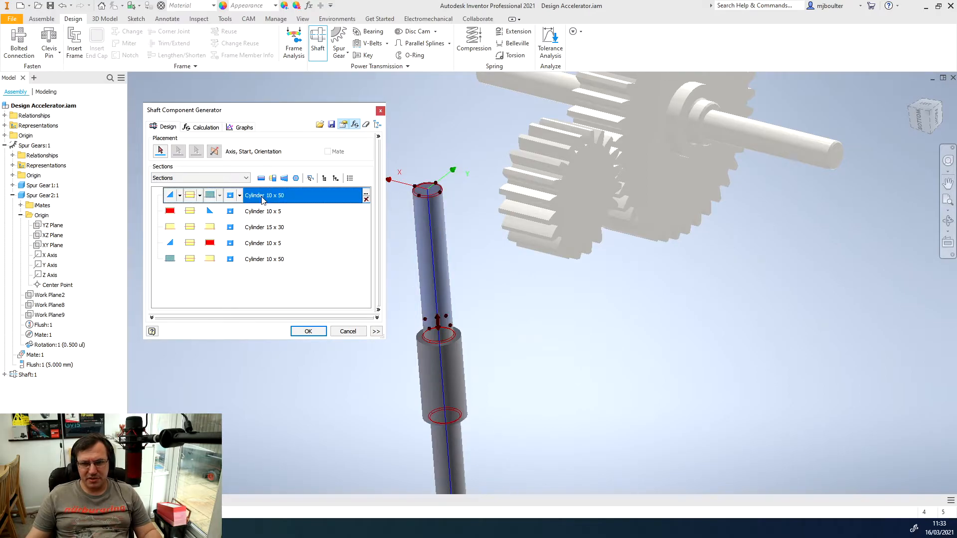
{"action": "double_click", "coordinate": [262, 196]}
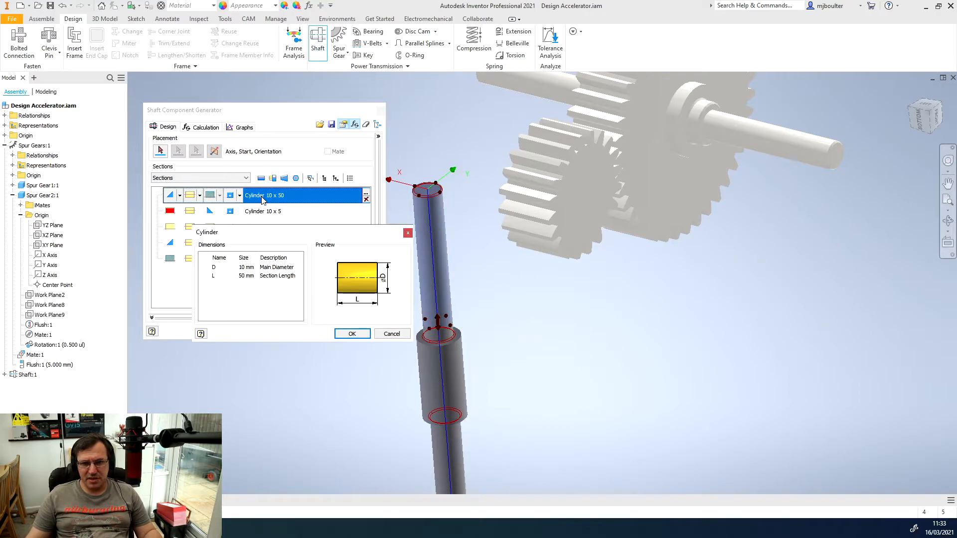
{"action": "left_click", "coordinate": [240, 267]}
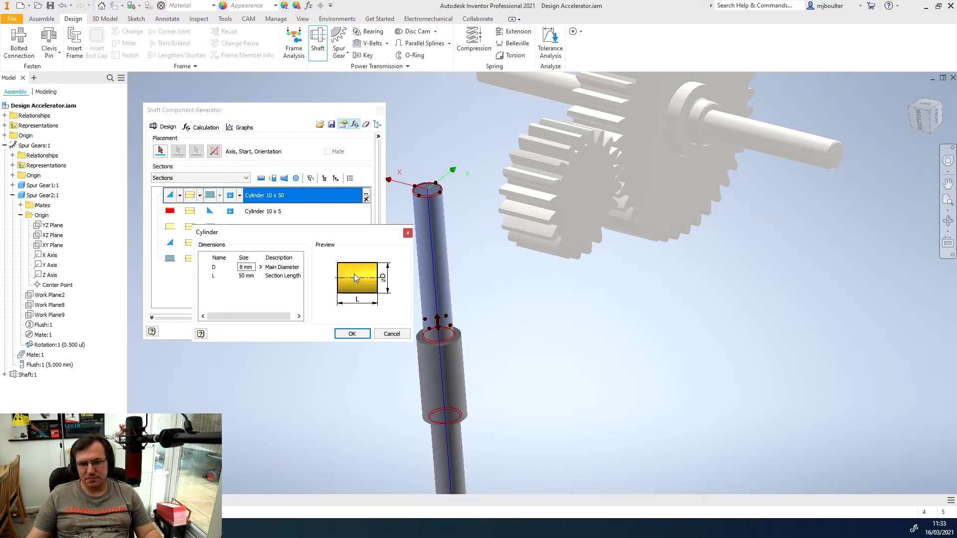
{"action": "type", "text": "8"}
{"action": "left_click", "coordinate": [344, 335]}
{"action": "left_click", "coordinate": [259, 263]}
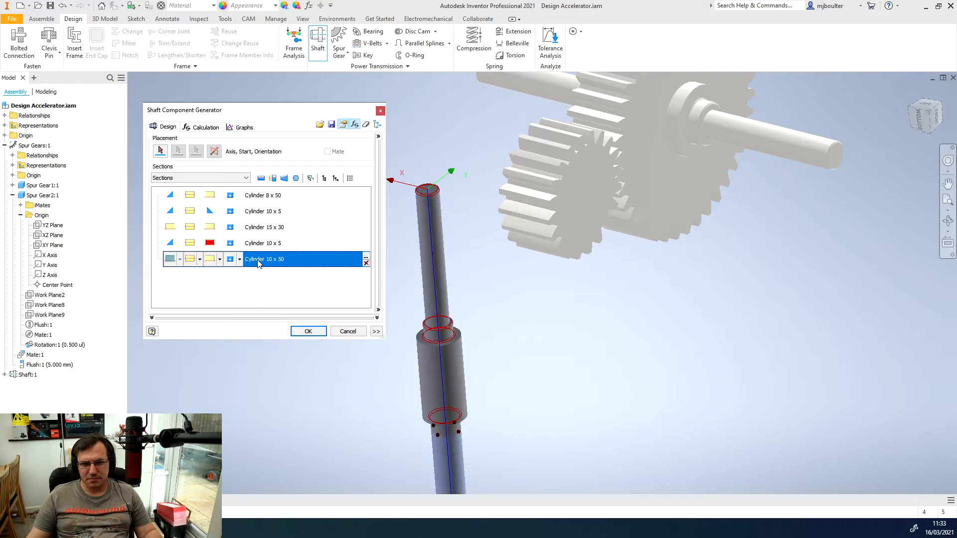
{"action": "double_click", "coordinate": [260, 260]}
{"action": "left_click", "coordinate": [245, 268]}
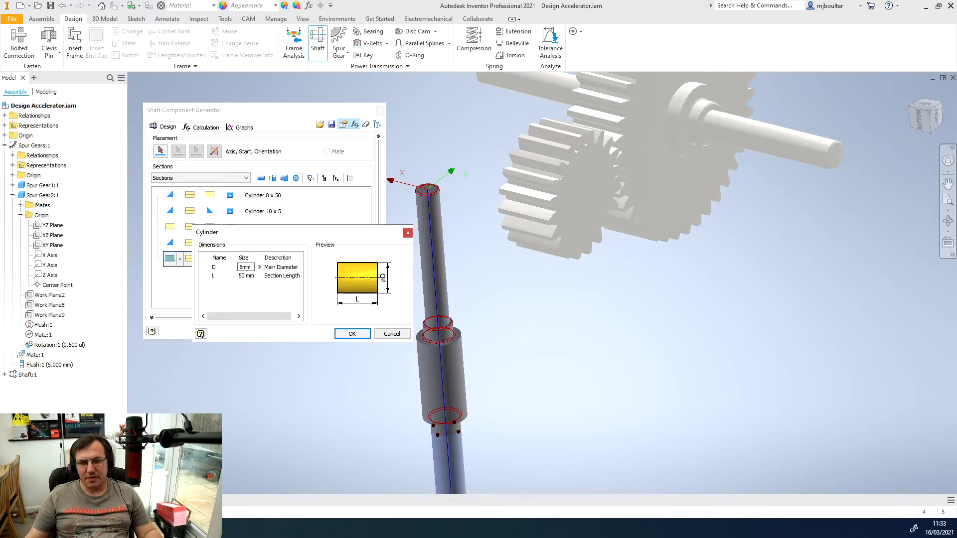
{"action": "left_click", "coordinate": [352, 333]}
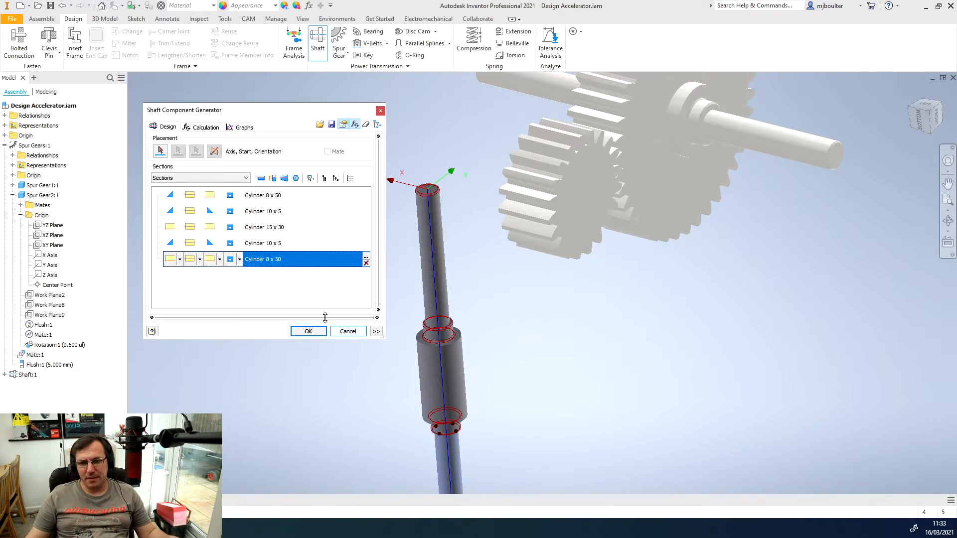
- Generate the second shaft with the proposed Shaft3.ipt file name and place it in open space below the gear pair
{"action": "left_click", "coordinate": [307, 332]}
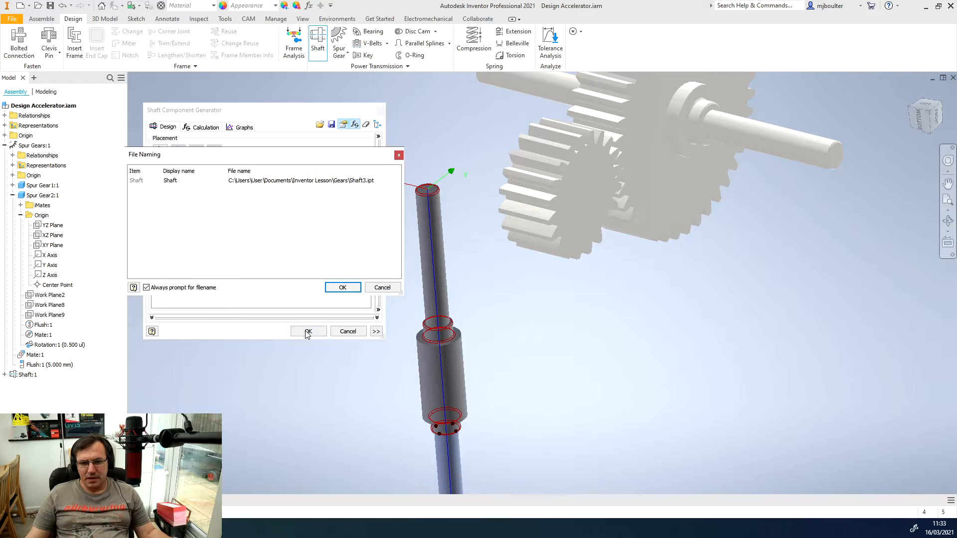
{"action": "left_click", "coordinate": [344, 287]}
{"action": "scroll", "coordinate": [495, 241], "scroll_direction": "down", "scroll_amount": 2}
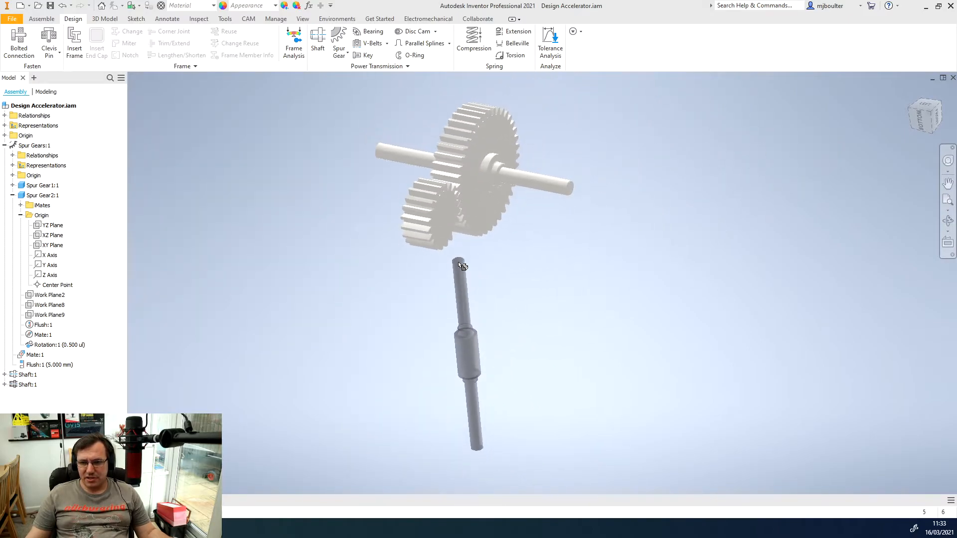
{"action": "left_click", "coordinate": [496, 265]}
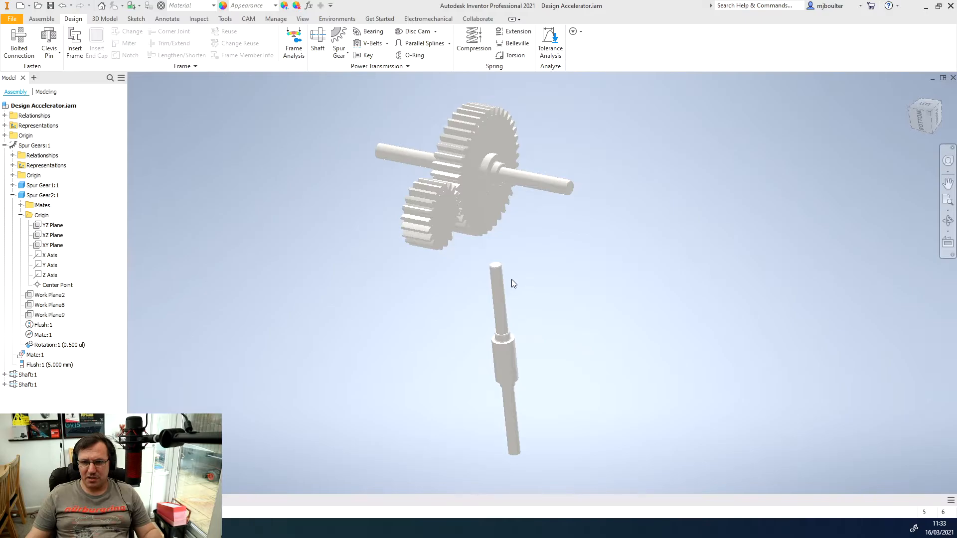
- Mate the second shaft's centreline to the Z axis of Spur Gear1, the smaller gear, with a 0 mm offset
{"action": "middle_click_drag", "start_coordinate": [443, 324], "coordinate": [461, 313], "text": "shift"}
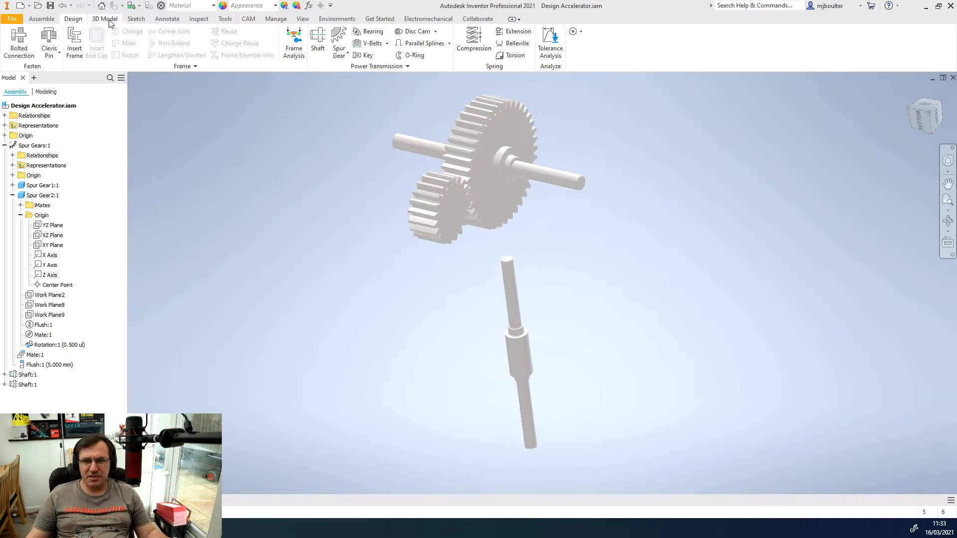
{"action": "left_click", "coordinate": [42, 18]}
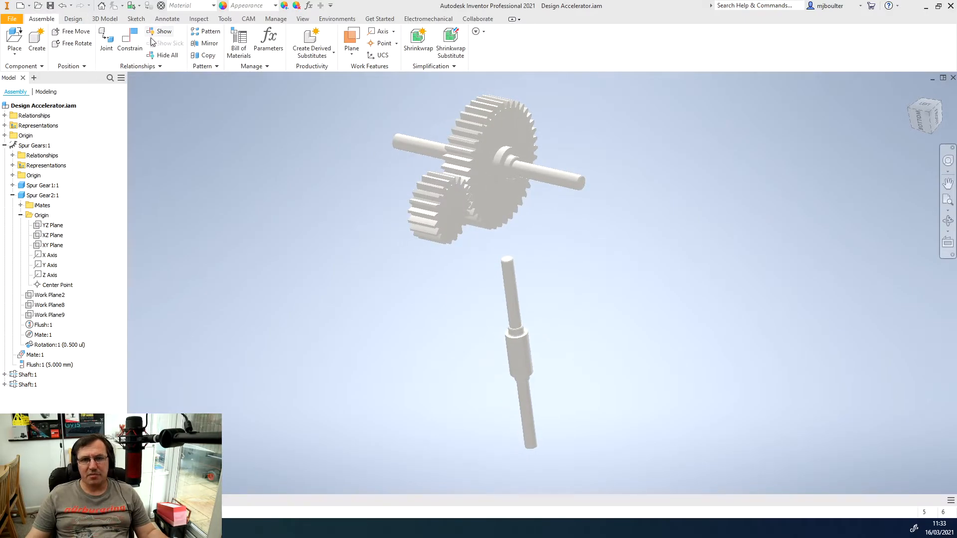
{"action": "left_click", "coordinate": [130, 40]}
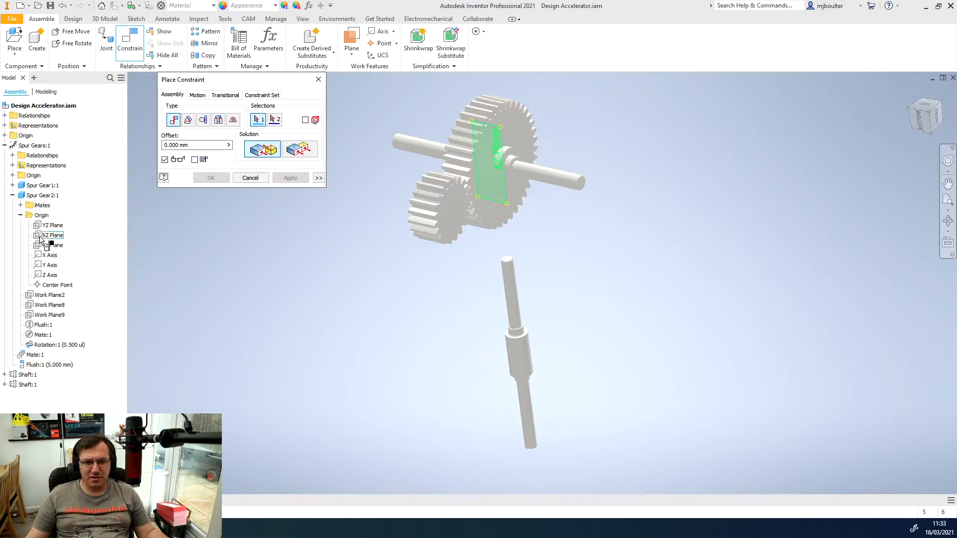
{"action": "left_click", "coordinate": [13, 195]}
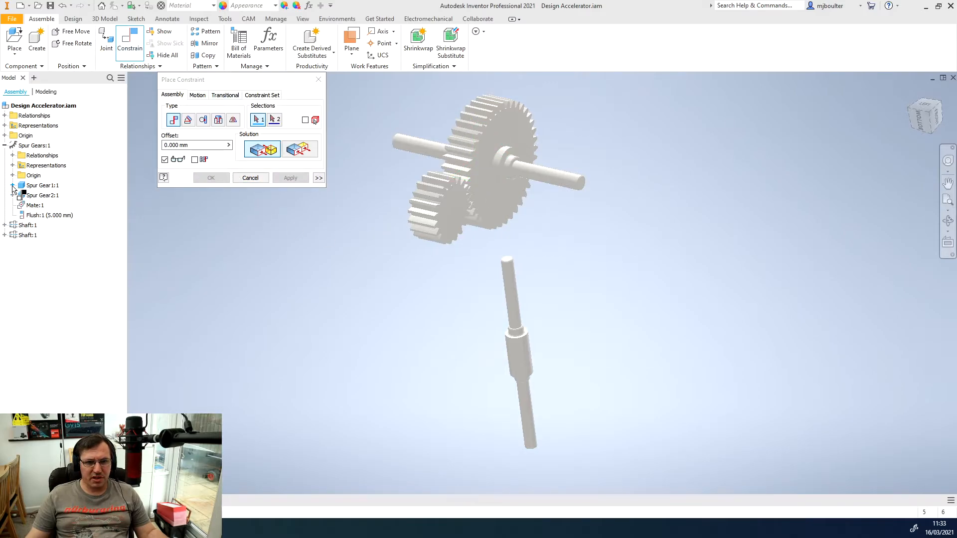
{"action": "left_click", "coordinate": [13, 185]}
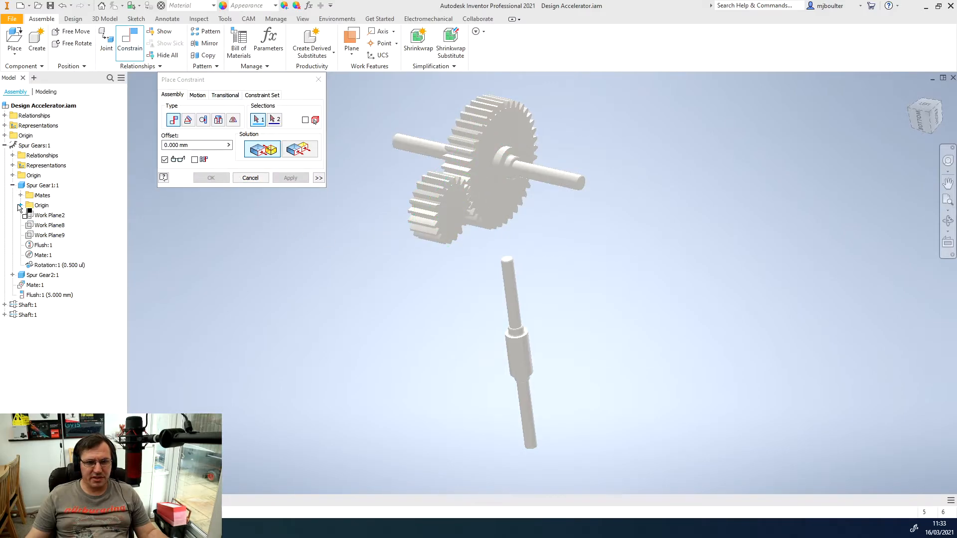
{"action": "left_click", "coordinate": [20, 205]}
{"action": "left_click", "coordinate": [48, 267]}
{"action": "left_click", "coordinate": [518, 371]}
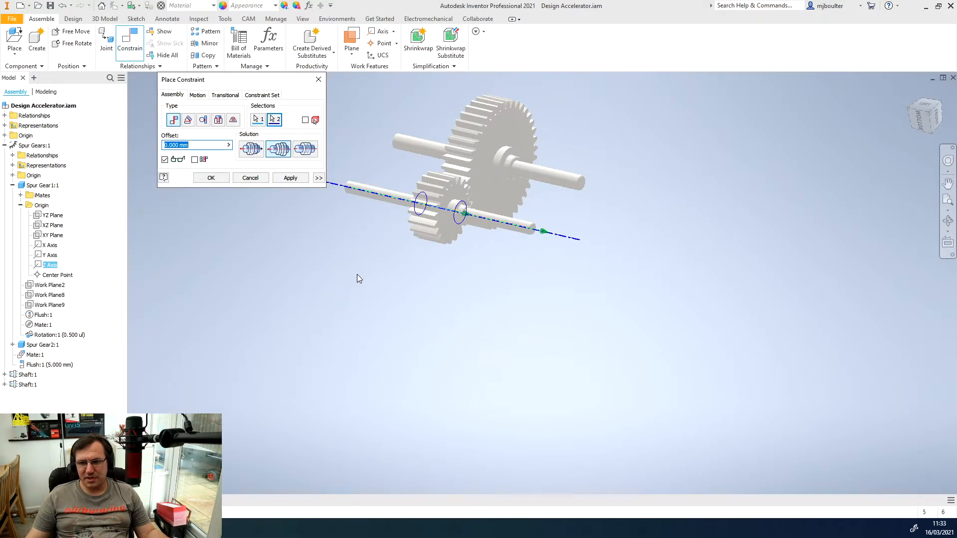
{"action": "scroll", "coordinate": [358, 255], "scroll_direction": "up", "scroll_amount": 5}
{"action": "left_click", "coordinate": [279, 178]}
{"action": "left_click", "coordinate": [250, 178]}
- Slide the second shaft along its axis and constrain its thickest section's end face flush with the smaller gear's face at a 5 mm offset
{"action": "left_click_drag", "start_coordinate": [562, 269], "coordinate": [605, 281]}
{"action": "middle_click_drag", "start_coordinate": [586, 282], "coordinate": [541, 278], "text": "shift"}
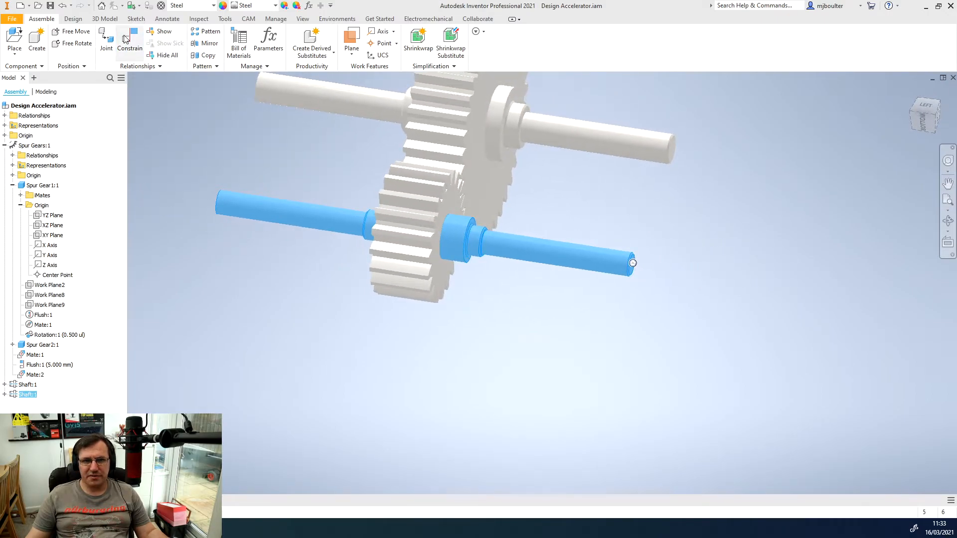
{"action": "left_click", "coordinate": [125, 39]}
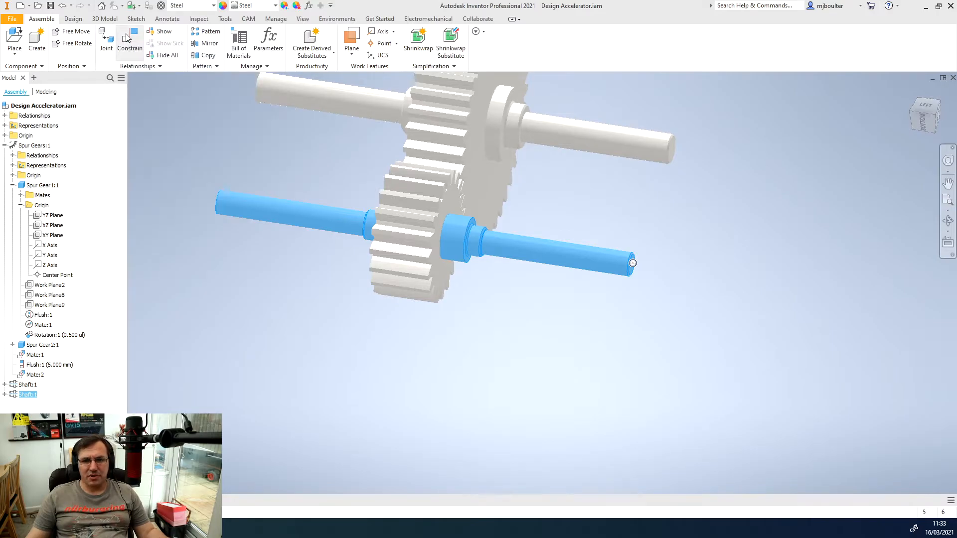
{"action": "scroll", "coordinate": [411, 246], "scroll_direction": "down", "scroll_amount": 3}
{"action": "middle_click_drag", "start_coordinate": [429, 270], "coordinate": [360, 258], "text": "shift"}
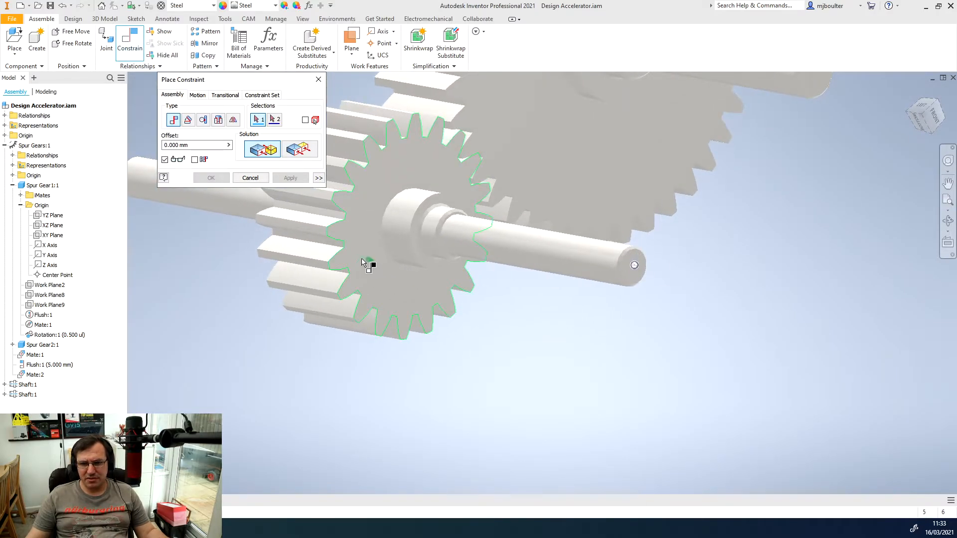
{"action": "left_click", "coordinate": [359, 258]}
{"action": "scroll", "coordinate": [427, 239], "scroll_direction": "down", "scroll_amount": 4}
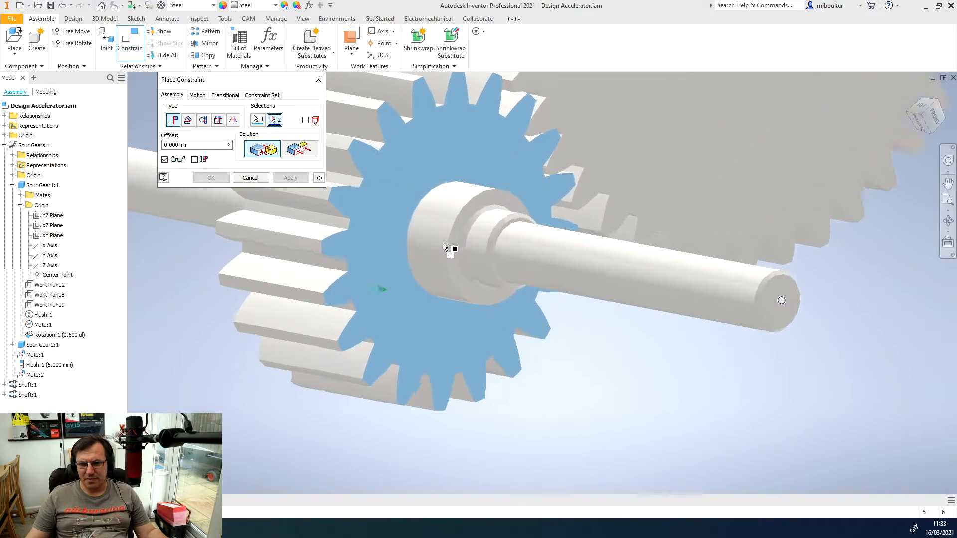
{"action": "left_click", "coordinate": [473, 265]}
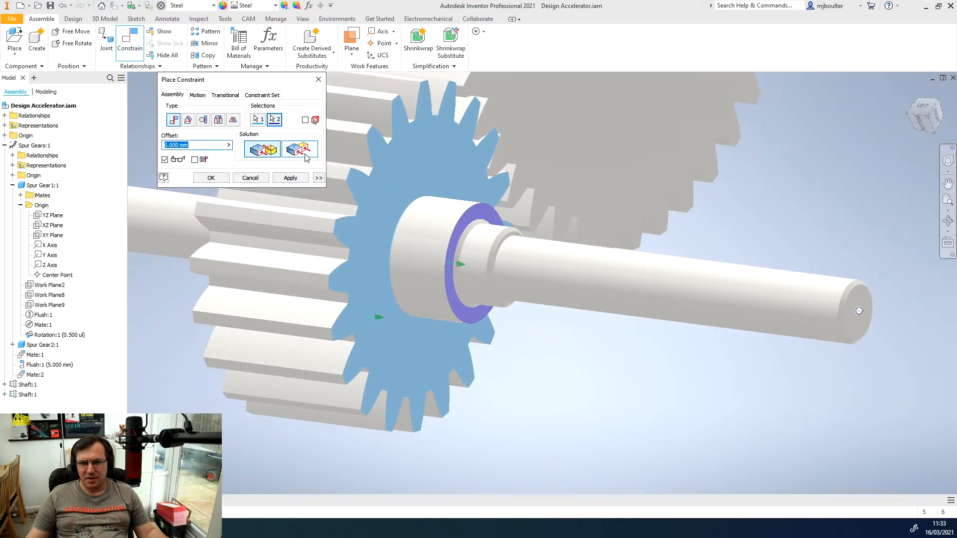
{"action": "left_click", "coordinate": [304, 153]}
{"action": "left_click_drag", "start_coordinate": [194, 146], "coordinate": [125, 121]}
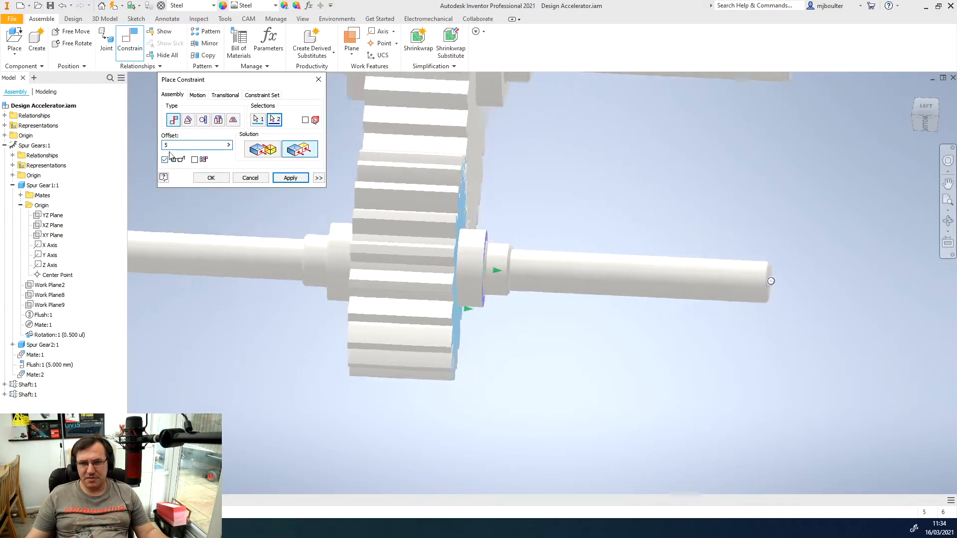
{"action": "left_click", "coordinate": [290, 178]}
{"action": "left_click", "coordinate": [249, 178]}
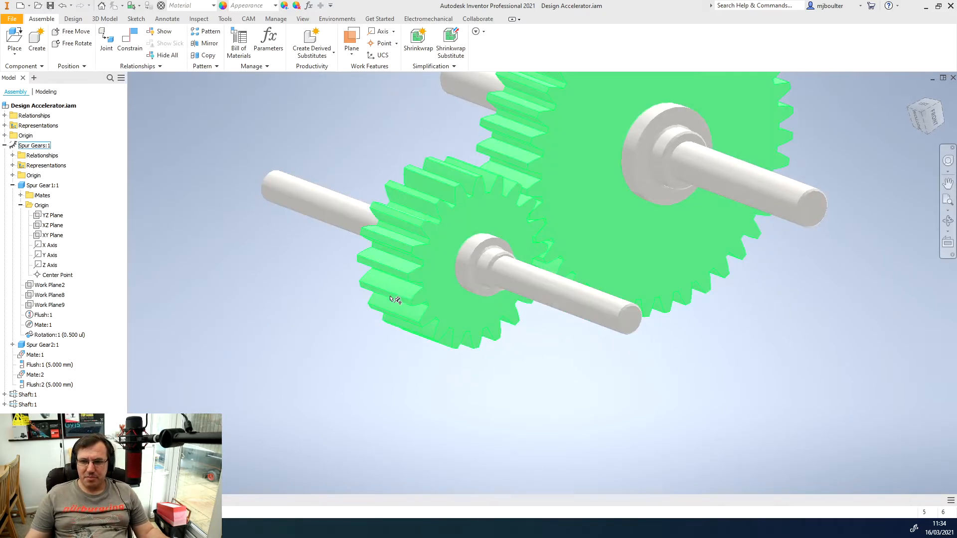
- Collapse the Spur Gears component in the model tree and make the gear pair transparent
{"action": "left_click", "coordinate": [4, 145]}
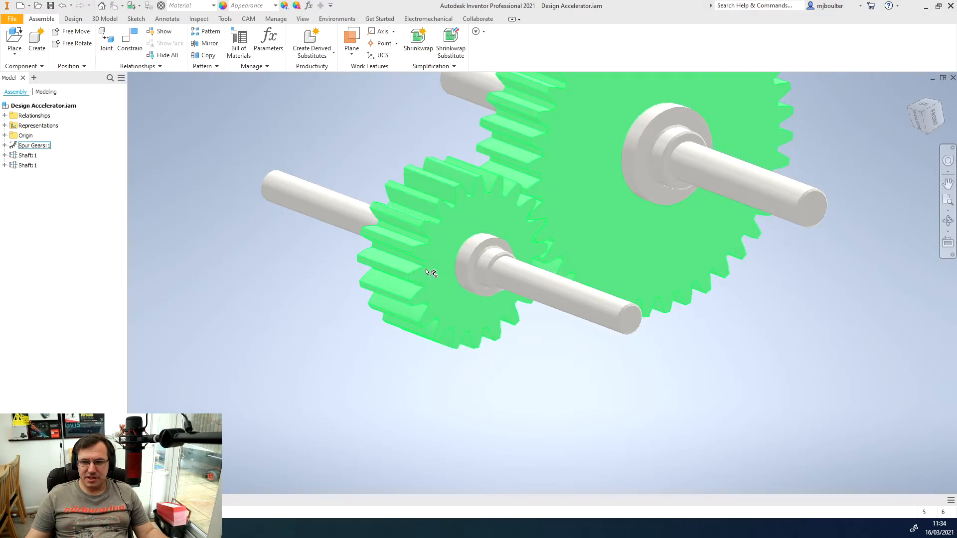
{"action": "right_click", "coordinate": [445, 257]}
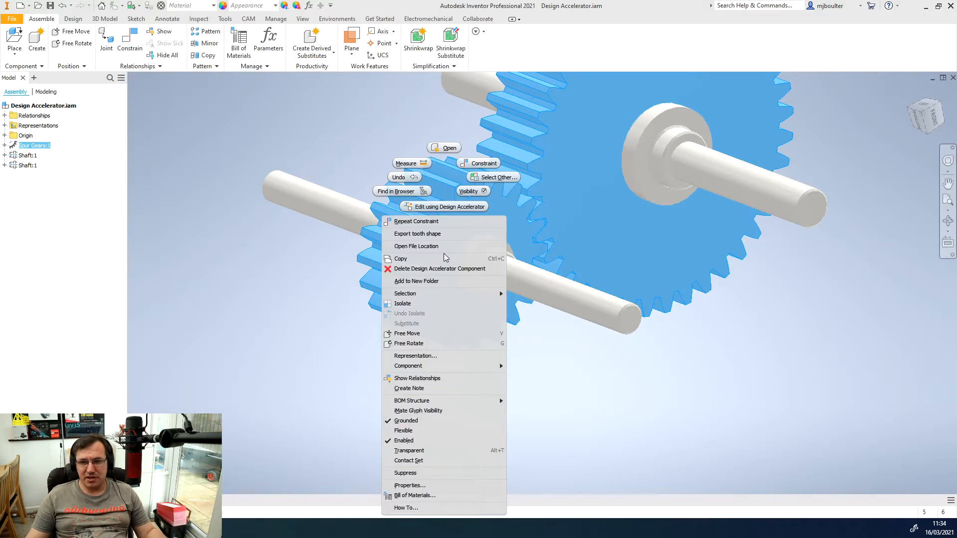
{"action": "left_click", "coordinate": [428, 451]}
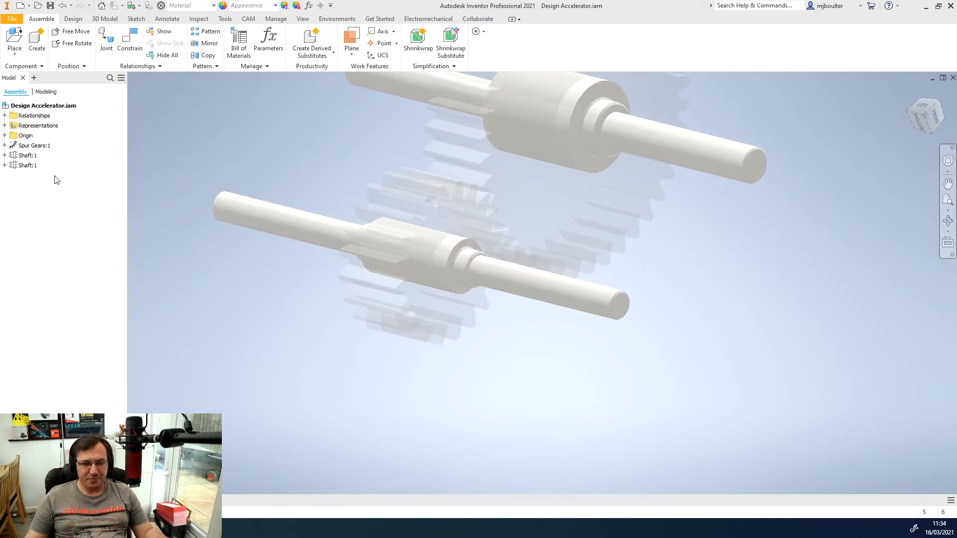
- Hide the Spur Gears component to view the two shafts alone, and show it again
{"action": "left_click", "coordinate": [36, 146]}
{"action": "right_click", "coordinate": [36, 146]}
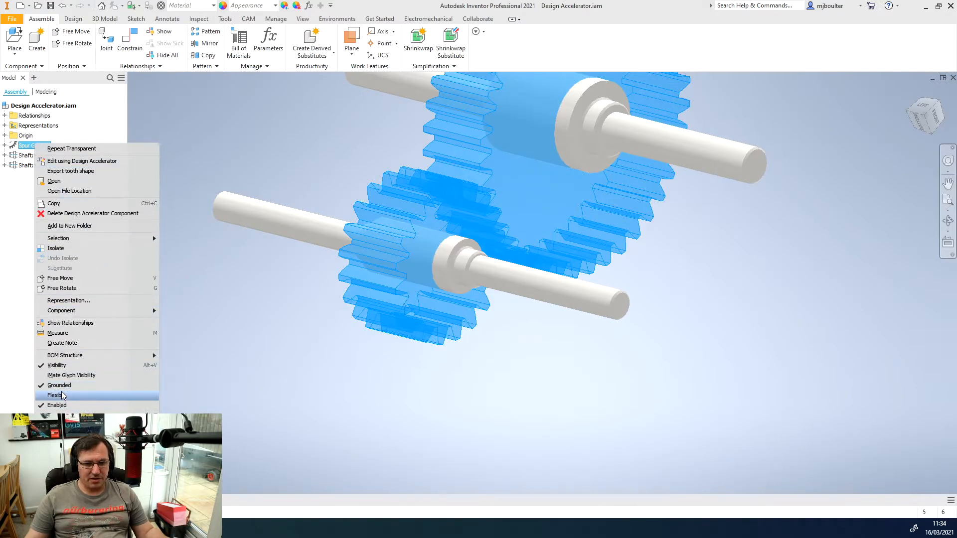
{"action": "left_click", "coordinate": [56, 365]}
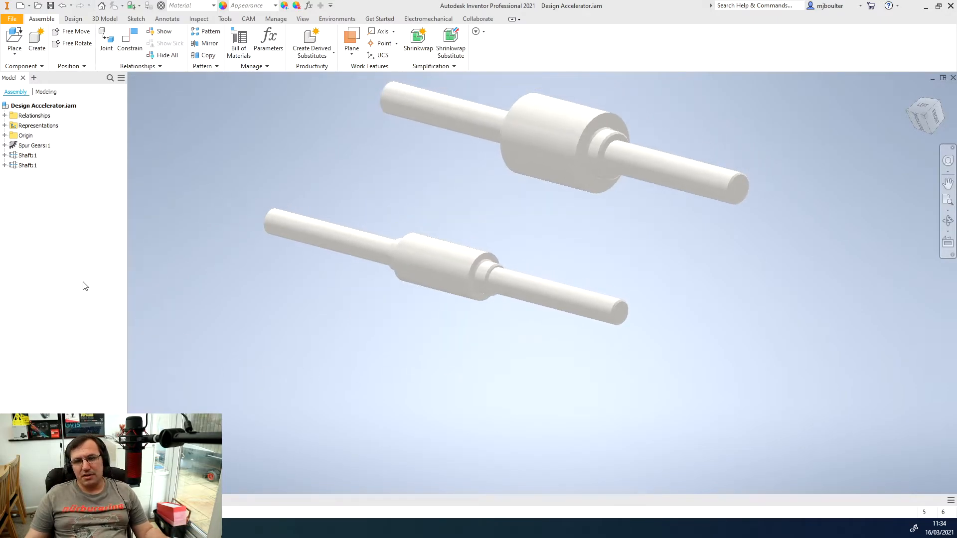
{"action": "right_click", "coordinate": [24, 146]}
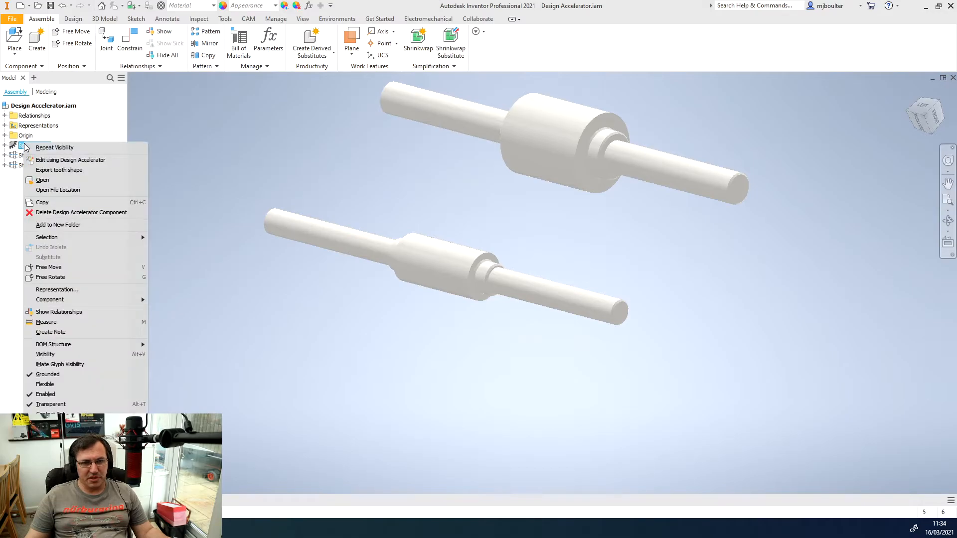
{"action": "left_click", "coordinate": [56, 355]}
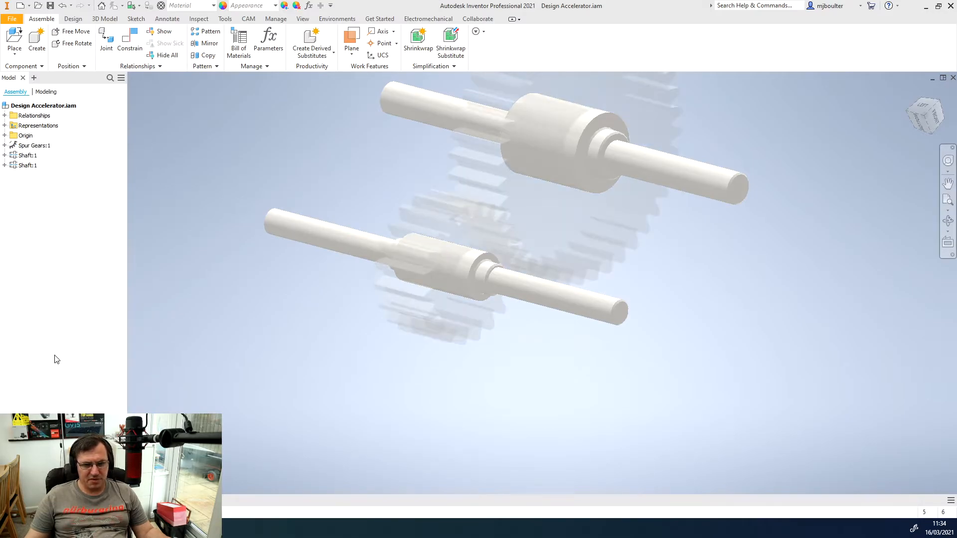
- Turn off transparency for the Spur Gears component
{"action": "right_click", "coordinate": [29, 146]}
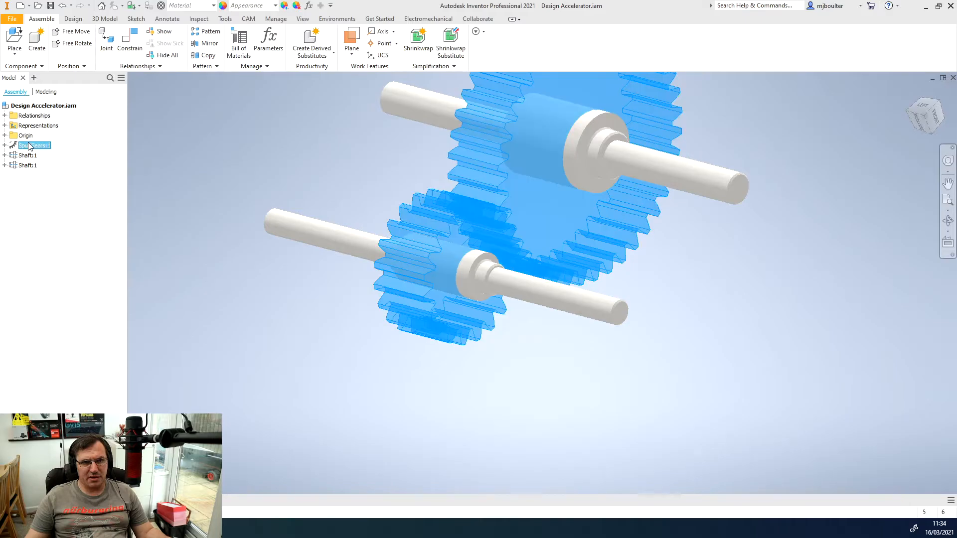
{"action": "left_click", "coordinate": [55, 413]}
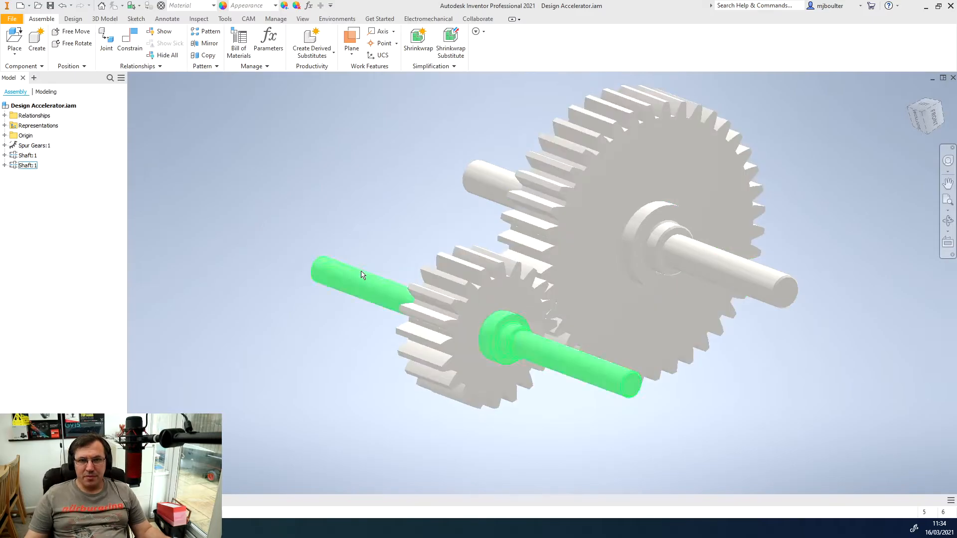
- Start a parallel key connection, referencing its shaft groove to the cylindrical face and end face of the smaller gear's shaft at the thickest section
{"action": "left_click", "coordinate": [73, 20]}
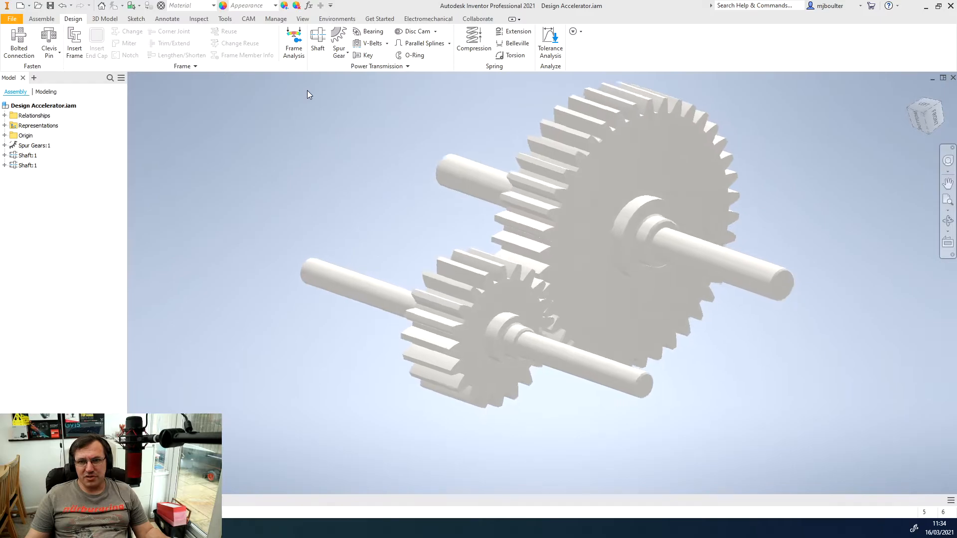
{"action": "left_click", "coordinate": [364, 55]}
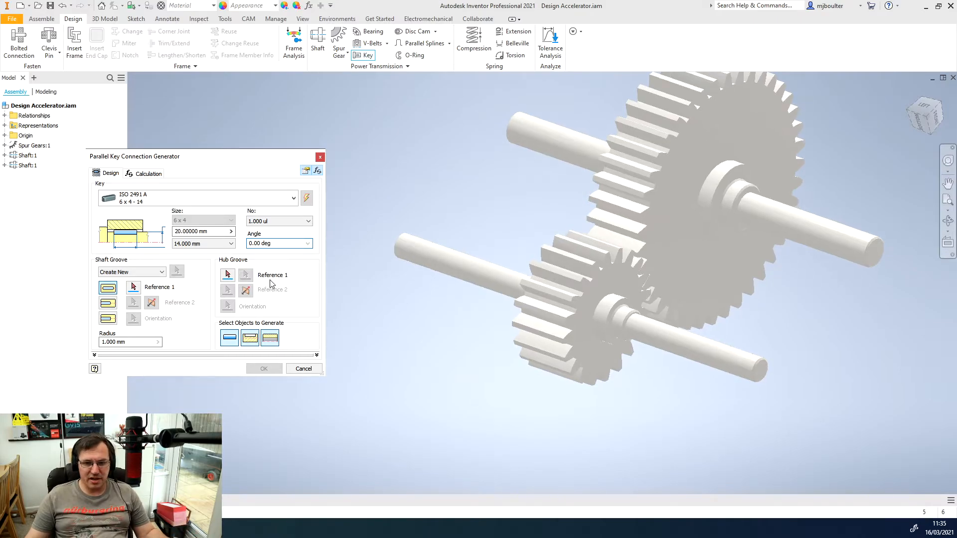
{"action": "left_click", "coordinate": [134, 288]}
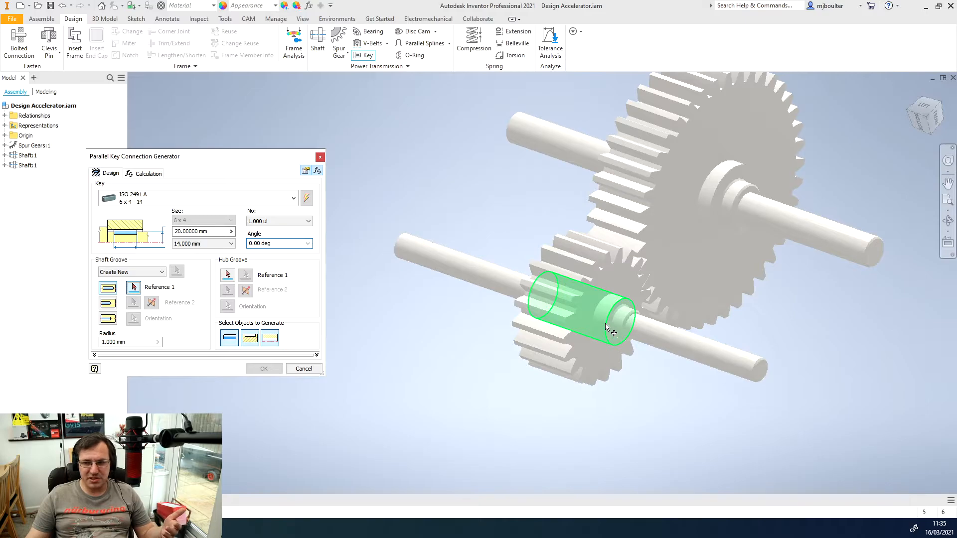
{"action": "mouse_move", "coordinate": [621, 340]}
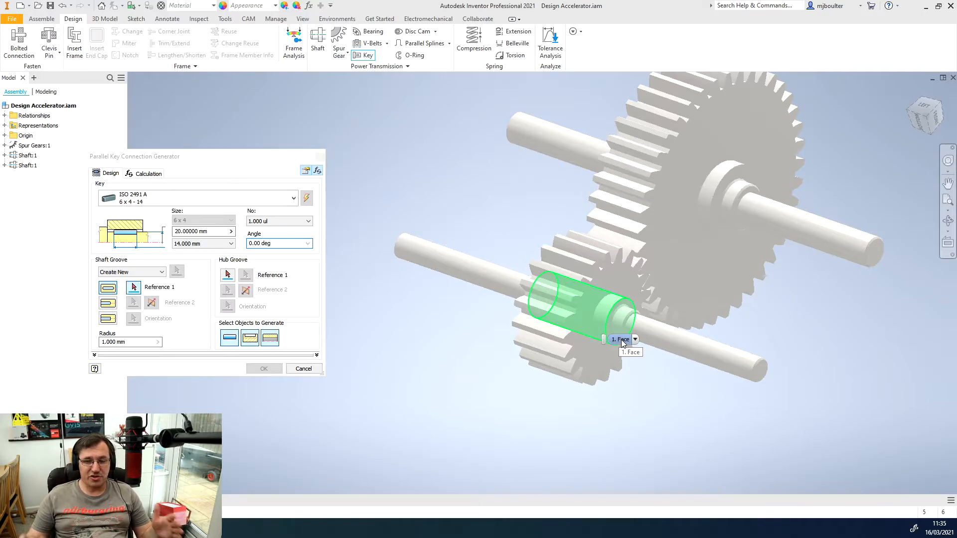
{"action": "left_click", "coordinate": [607, 319]}
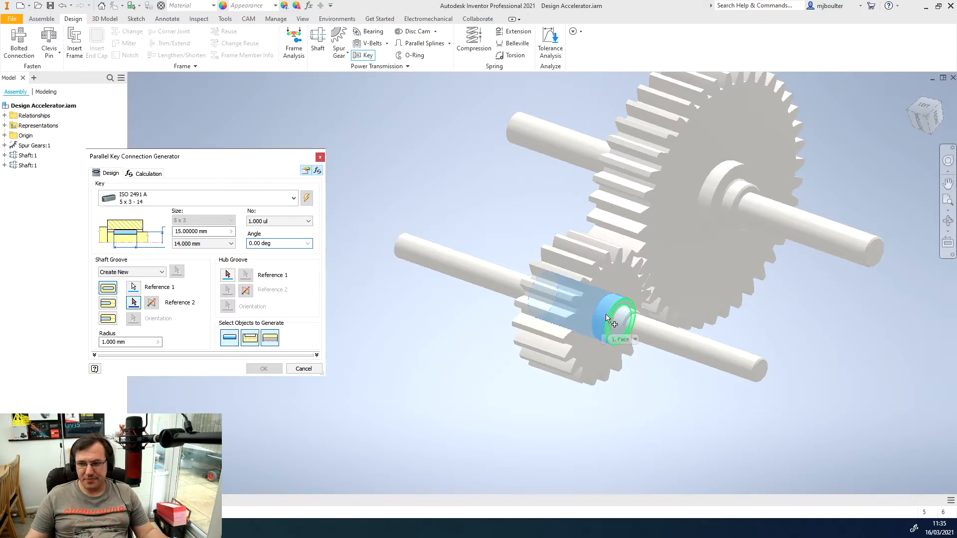
{"action": "scroll", "coordinate": [228, 328], "scroll_direction": "down", "scroll_amount": 2}
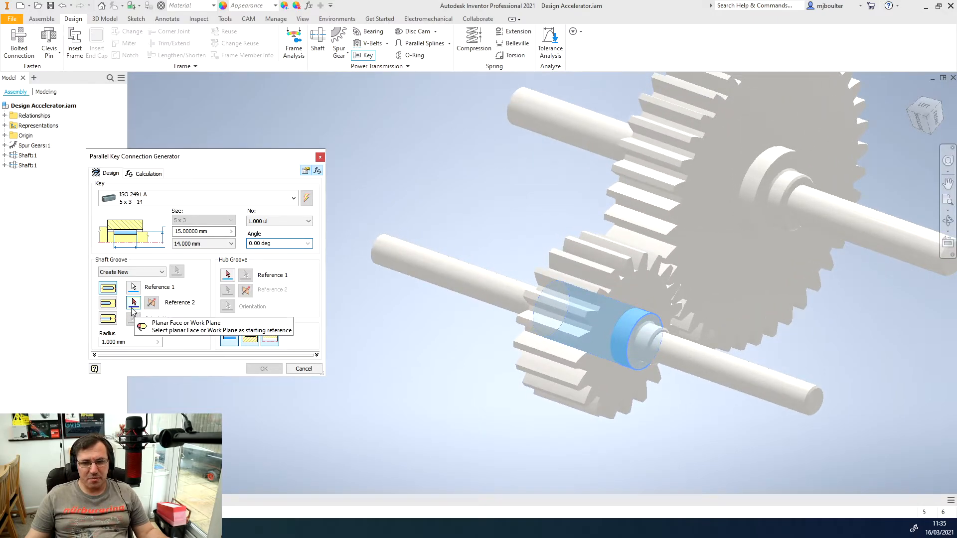
{"action": "left_click", "coordinate": [133, 305]}
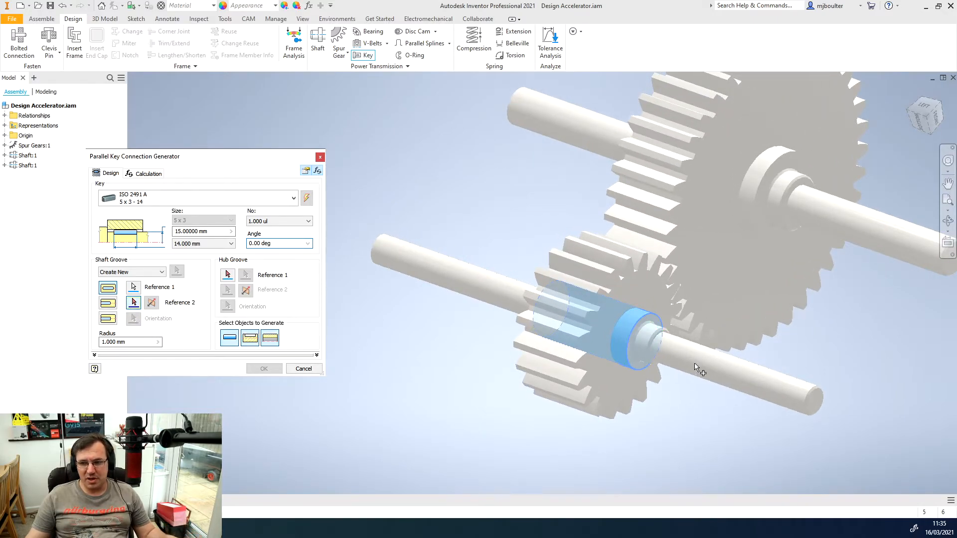
{"action": "left_click", "coordinate": [637, 331]}
{"action": "scroll", "coordinate": [596, 345], "scroll_direction": "up", "scroll_amount": 5}
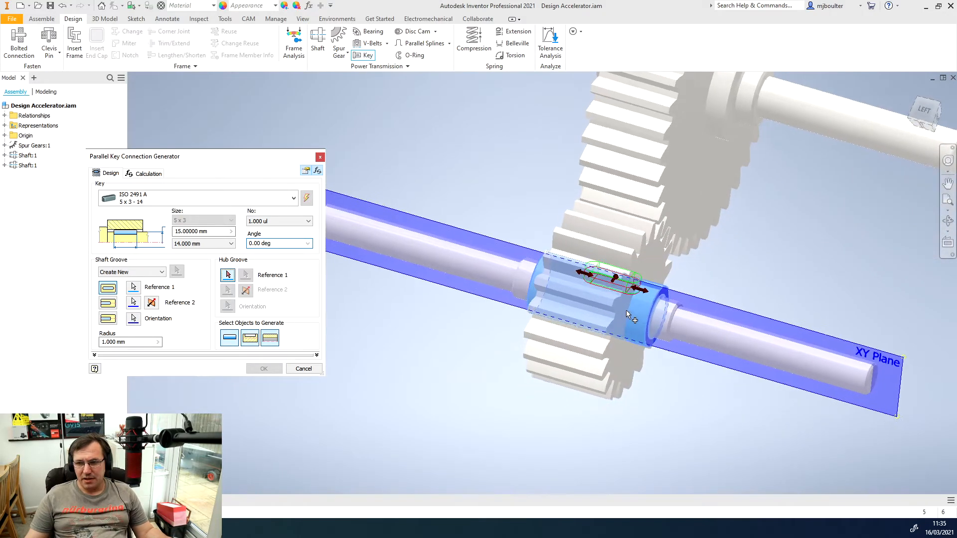
- Reference the key's hub groove to the smaller gear's flat face and the arc edge at the tip of a tooth
{"action": "middle_click_drag", "start_coordinate": [614, 312], "coordinate": [541, 274], "text": "shift"}
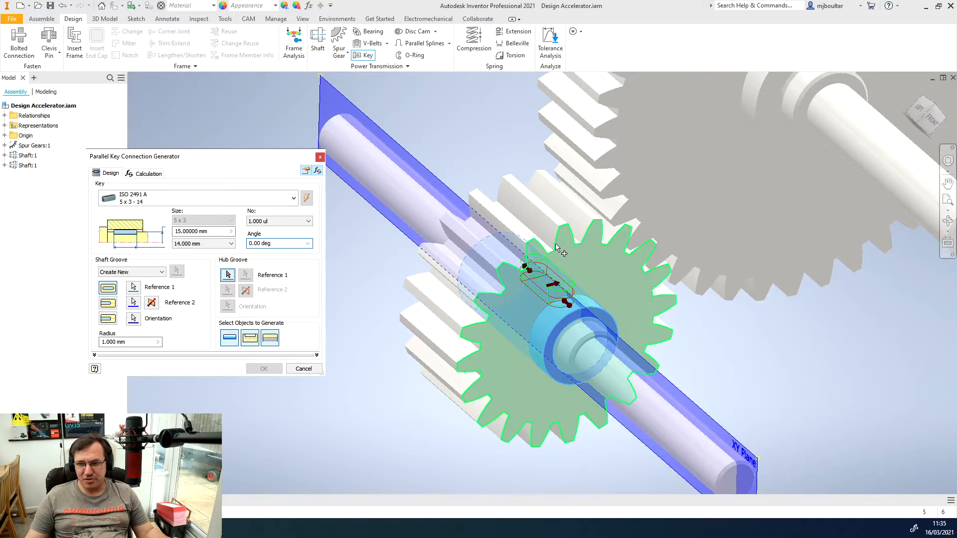
{"action": "scroll", "coordinate": [610, 269], "scroll_direction": "up", "scroll_amount": 3}
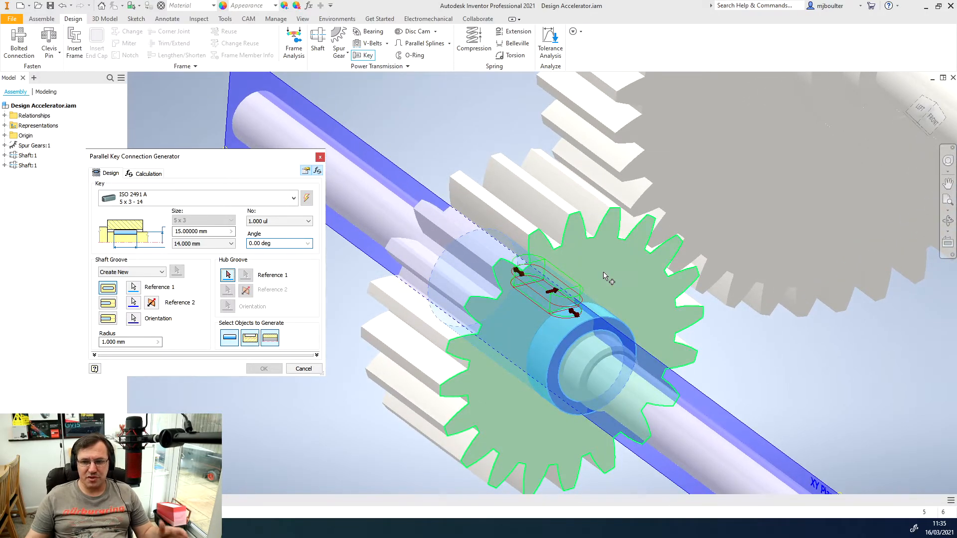
{"action": "mouse_move", "coordinate": [620, 292]}
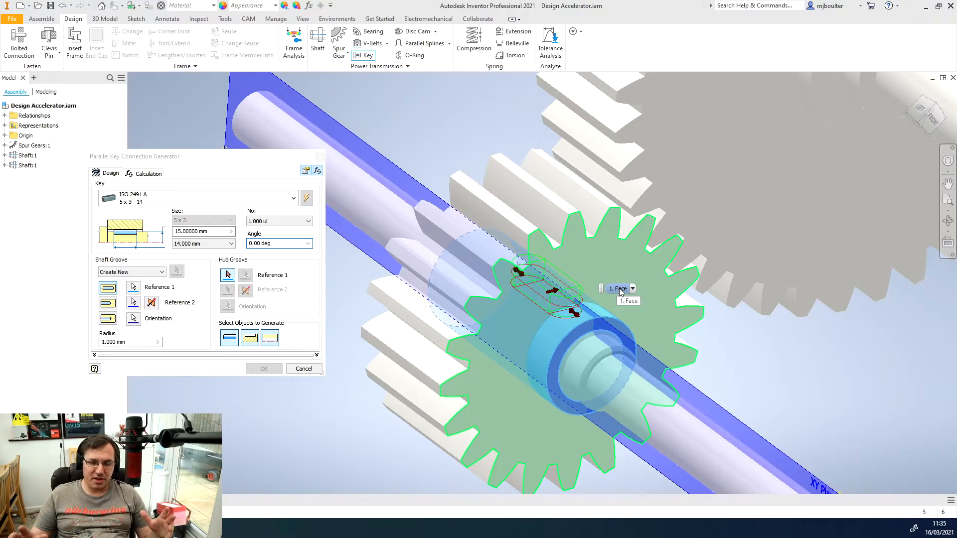
{"action": "left_click", "coordinate": [620, 289]}
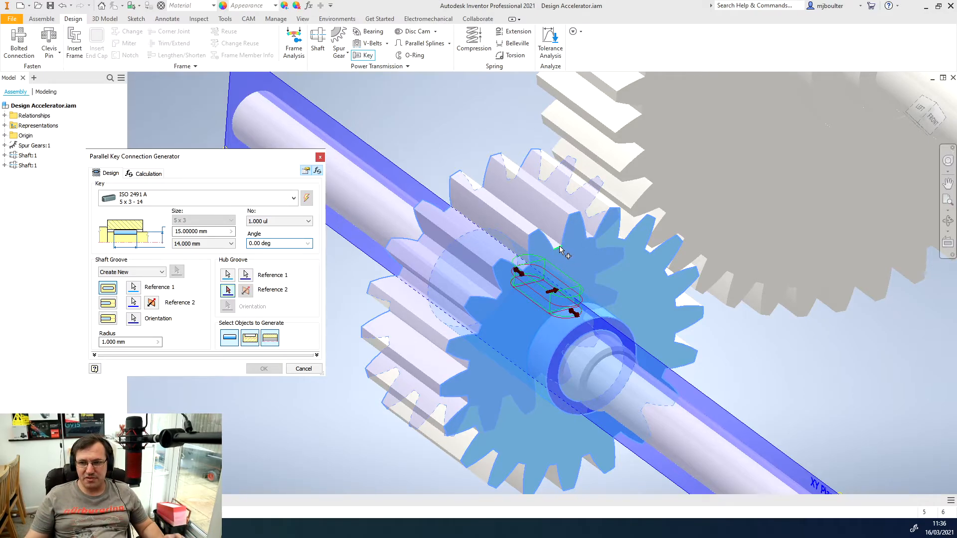
{"action": "mouse_move", "coordinate": [577, 266]}
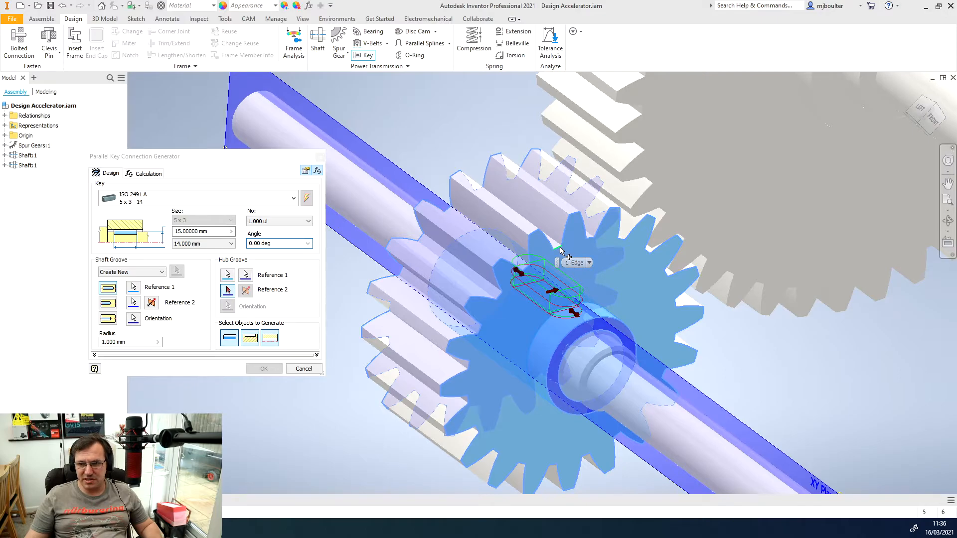
{"action": "scroll", "coordinate": [562, 261], "scroll_direction": "down", "scroll_amount": 5}
{"action": "scroll", "coordinate": [561, 251], "scroll_direction": "up", "scroll_amount": 6}
{"action": "scroll", "coordinate": [558, 250], "scroll_direction": "up", "scroll_amount": 4}
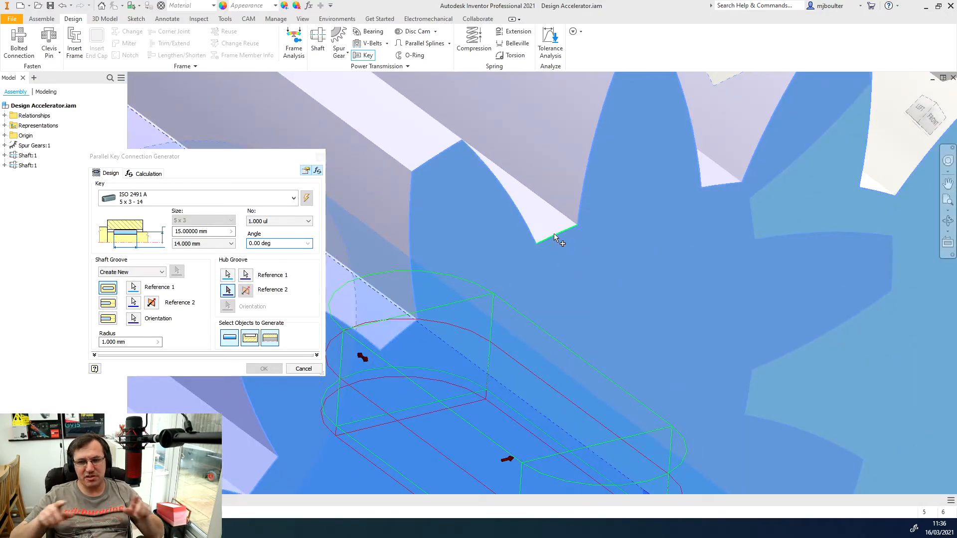
{"action": "left_click", "coordinate": [550, 234]}
{"action": "scroll", "coordinate": [589, 279], "scroll_direction": "down", "scroll_amount": 5}
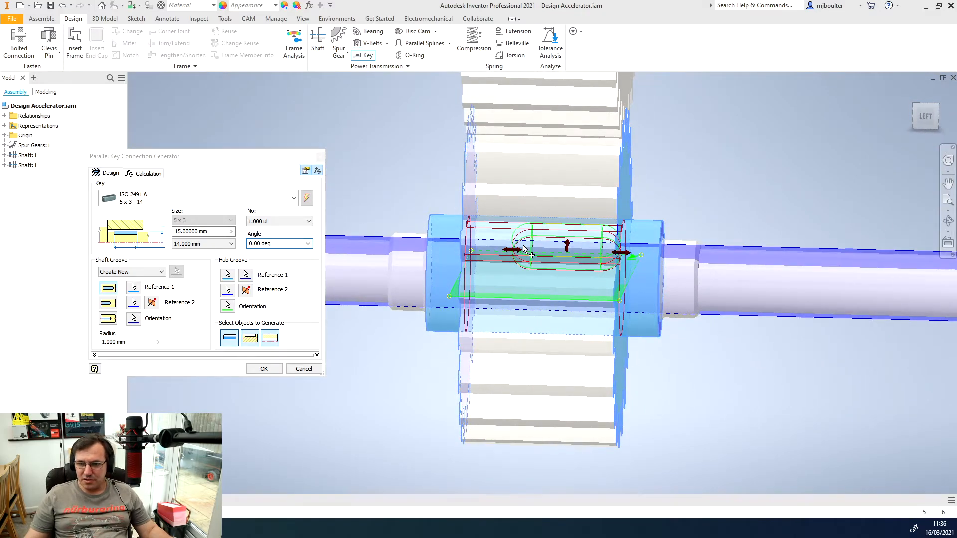
- Stretch the smaller gear's key in both directions to a 25 mm length and generate the ISO 2491 A key with its shaft and hub grooves
{"action": "left_click_drag", "start_coordinate": [509, 250], "coordinate": [476, 256]}
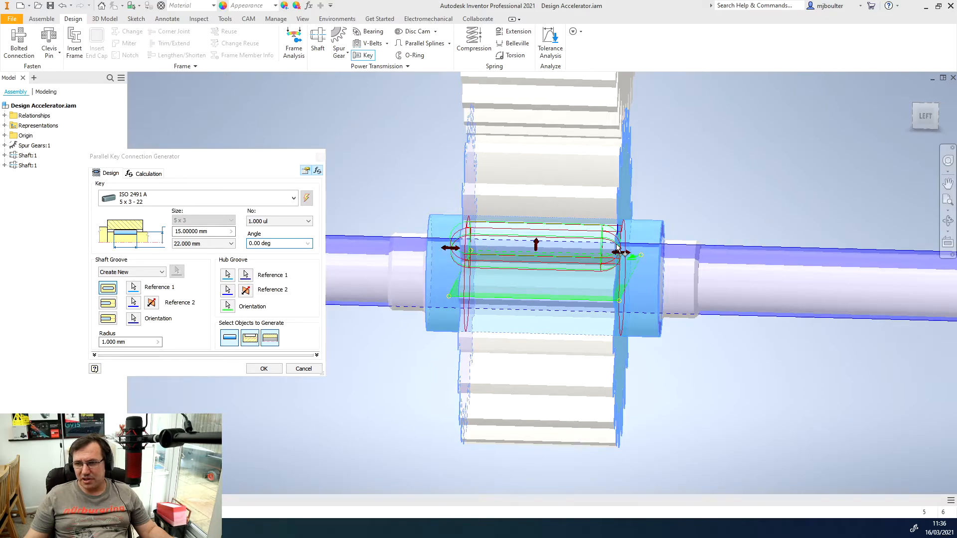
{"action": "left_click_drag", "start_coordinate": [629, 255], "coordinate": [646, 256]}
{"action": "left_click_drag", "start_coordinate": [464, 246], "coordinate": [448, 247]}
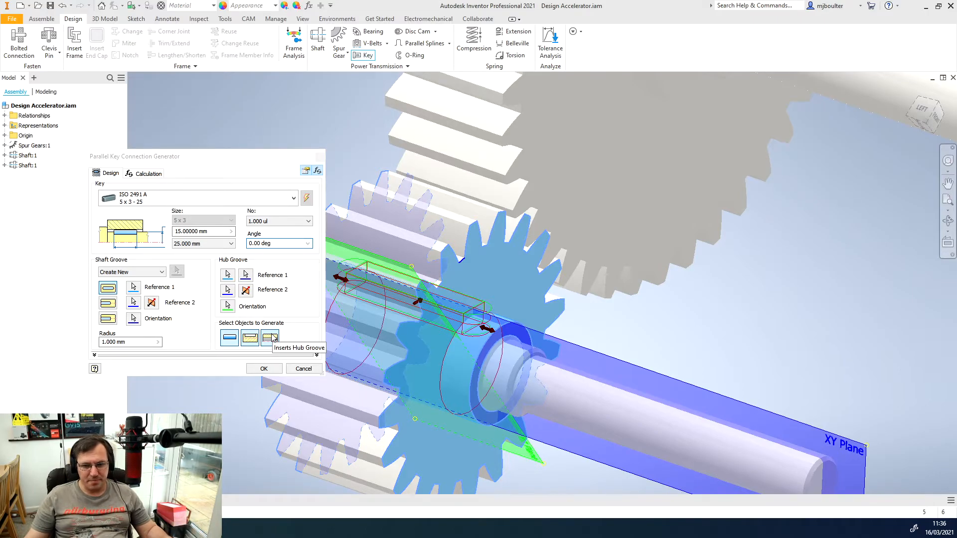
{"action": "left_click", "coordinate": [269, 372]}
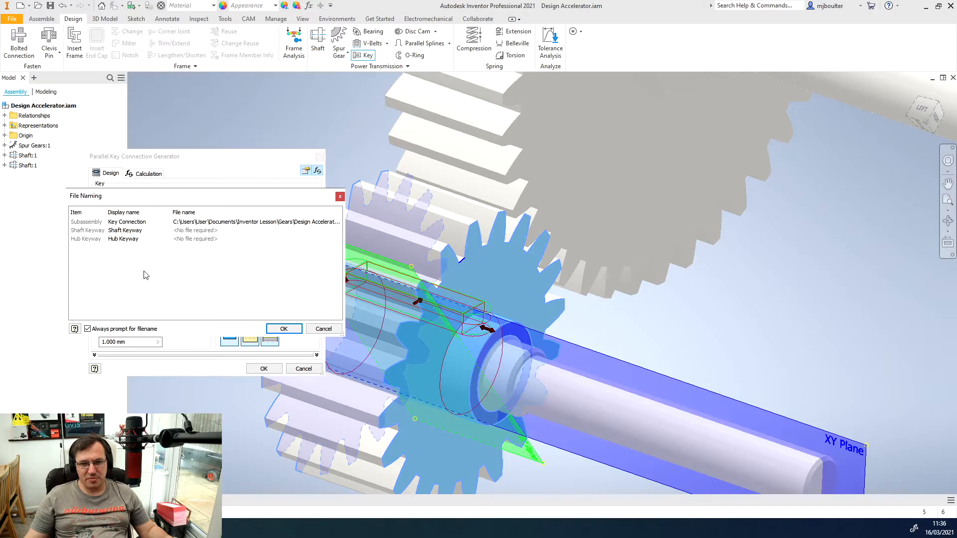
{"action": "left_click", "coordinate": [278, 328]}
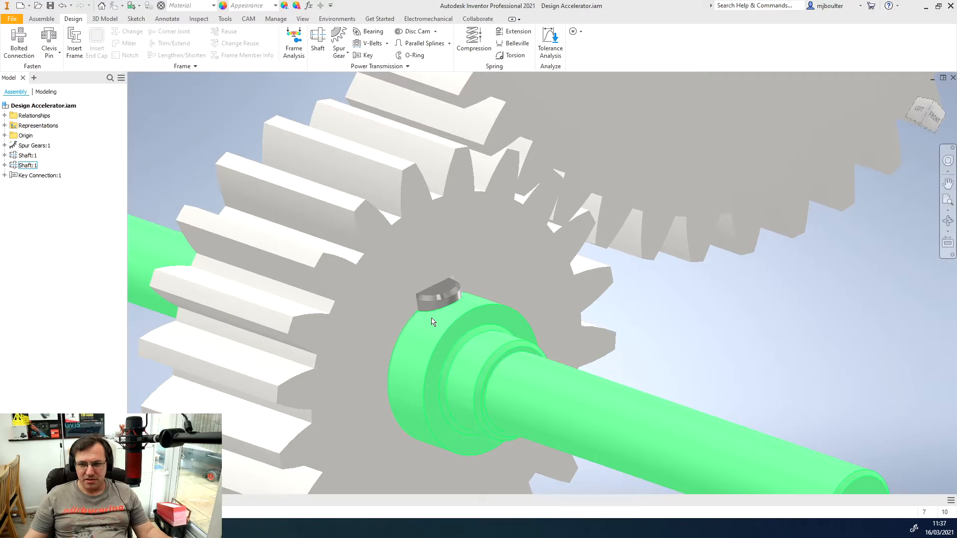
- Make the smaller gear's shaft transparent to examine the key and hub groove, and restore the shaft's solid display
{"action": "right_click", "coordinate": [427, 329]}
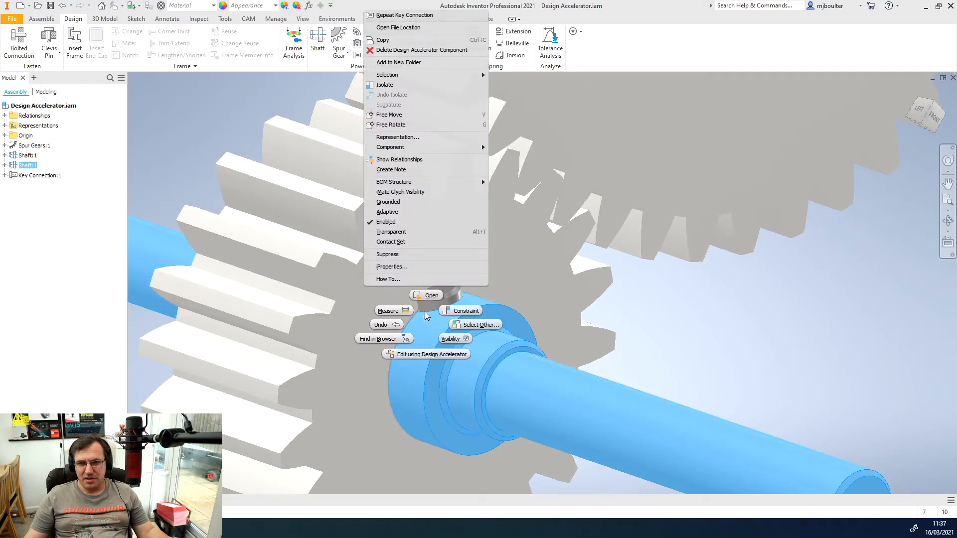
{"action": "left_click", "coordinate": [391, 232]}
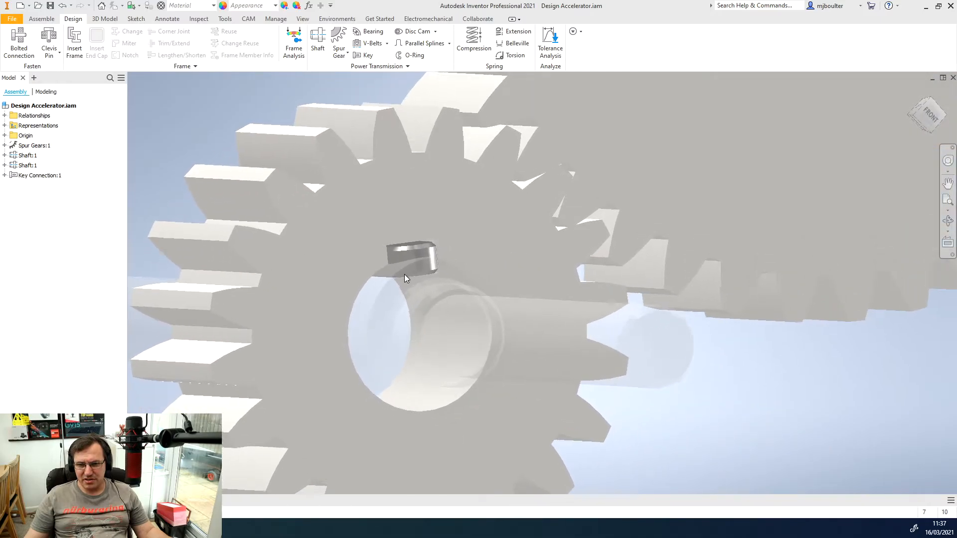
{"action": "middle_click_drag", "start_coordinate": [303, 249], "coordinate": [444, 300], "text": "shift"}
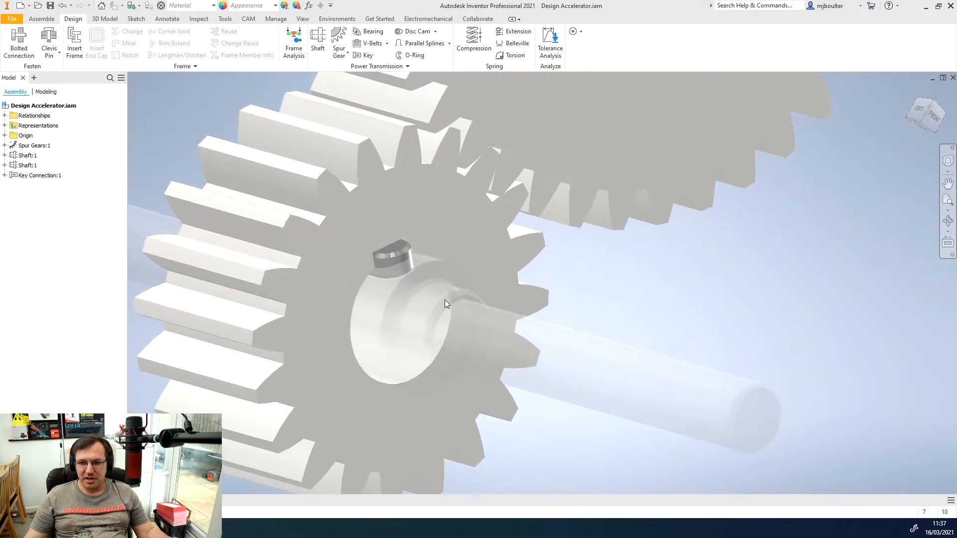
{"action": "right_click", "coordinate": [411, 308]}
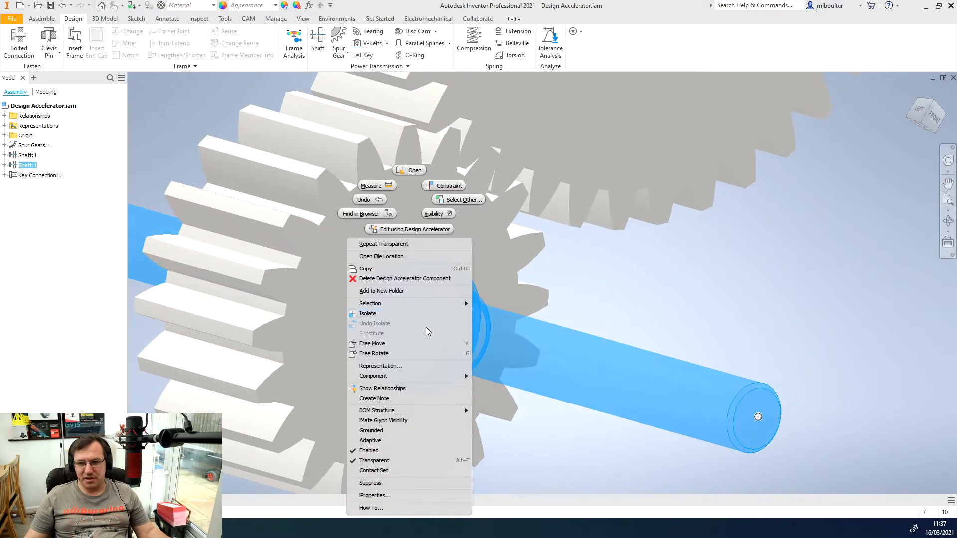
{"action": "left_click", "coordinate": [378, 462]}
{"action": "key", "text": "F6"}
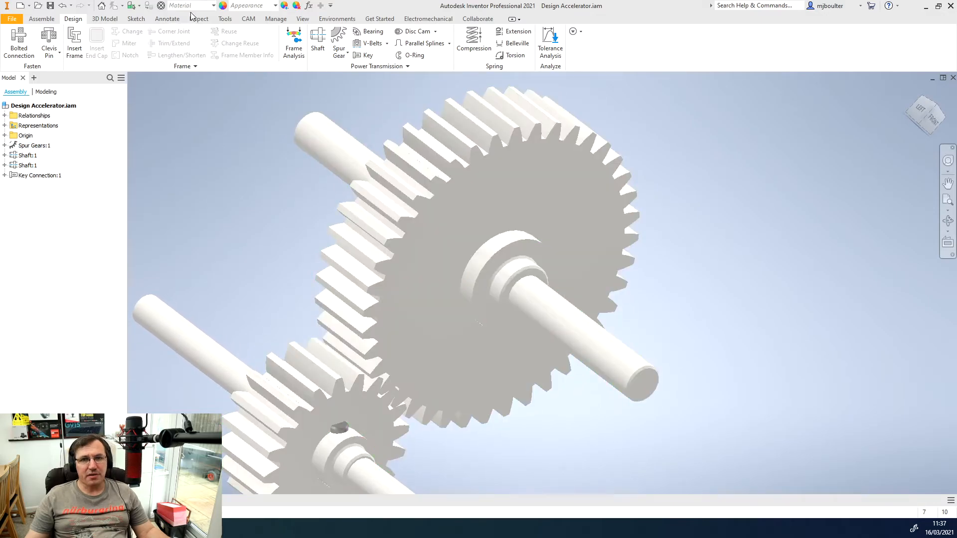
- Start a second parallel key connection, referencing its shaft groove to the cylindrical face and end face of the larger gear's shaft at the thickest section
{"action": "left_click", "coordinate": [365, 55]}
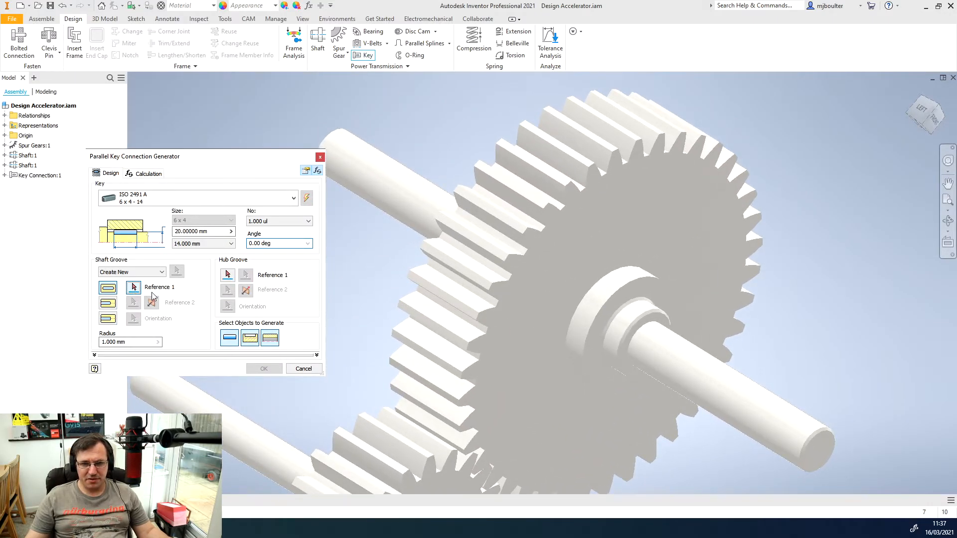
{"action": "left_click", "coordinate": [603, 305]}
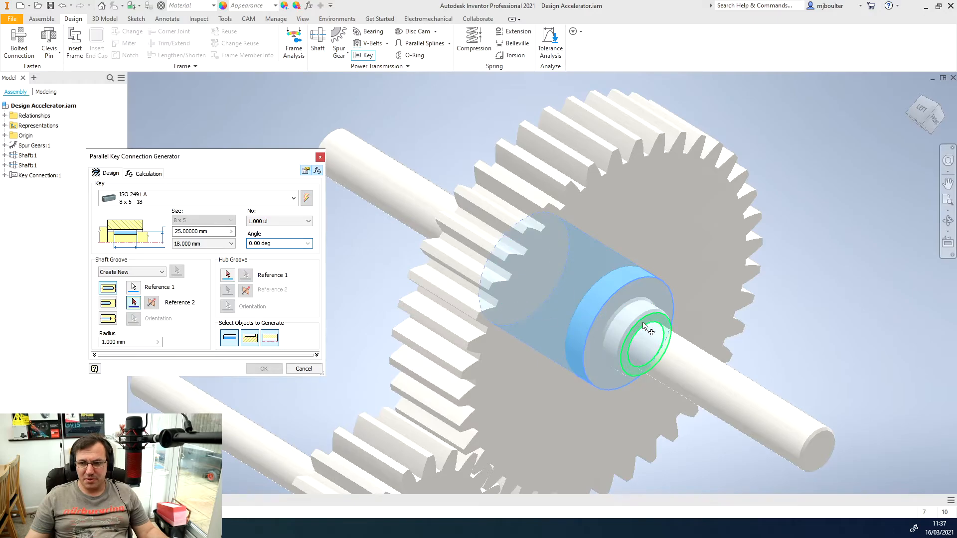
{"action": "left_click", "coordinate": [602, 319]}
- Reference the second key's hub groove to the larger gear's flat face and a tooth-tip edge
{"action": "middle_click_drag", "start_coordinate": [519, 375], "coordinate": [553, 259], "text": "shift"}
{"action": "left_click", "coordinate": [581, 192]}
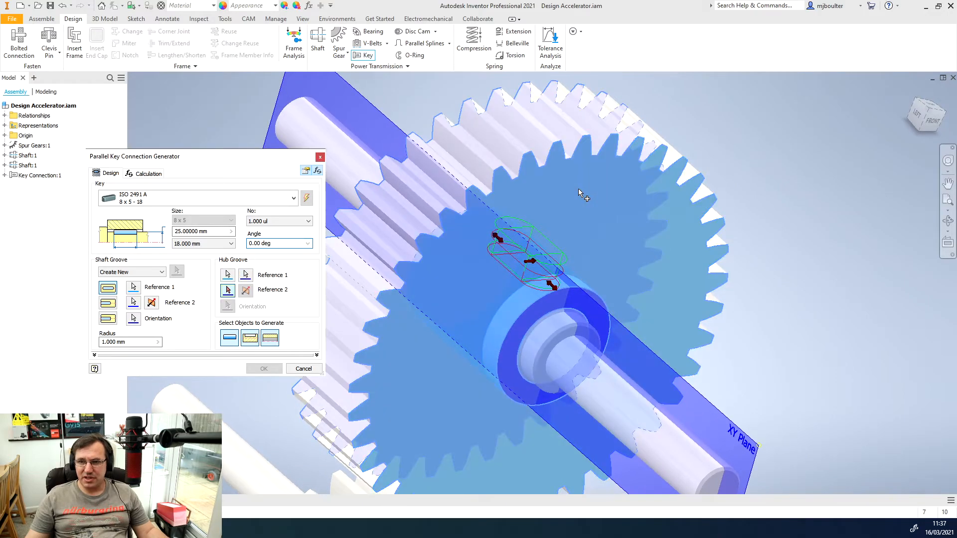
{"action": "left_click", "coordinate": [519, 184]}
- Stretch the larger gear's key to a 28 mm length and generate the ISO 2491 A key with its shaft and hub grooves
{"action": "middle_click_drag", "start_coordinate": [518, 183], "coordinate": [471, 264], "text": "shift"}
{"action": "left_click_drag", "start_coordinate": [468, 257], "coordinate": [425, 257]}
{"action": "middle_click_drag", "start_coordinate": [425, 257], "coordinate": [287, 369], "text": "shift"}
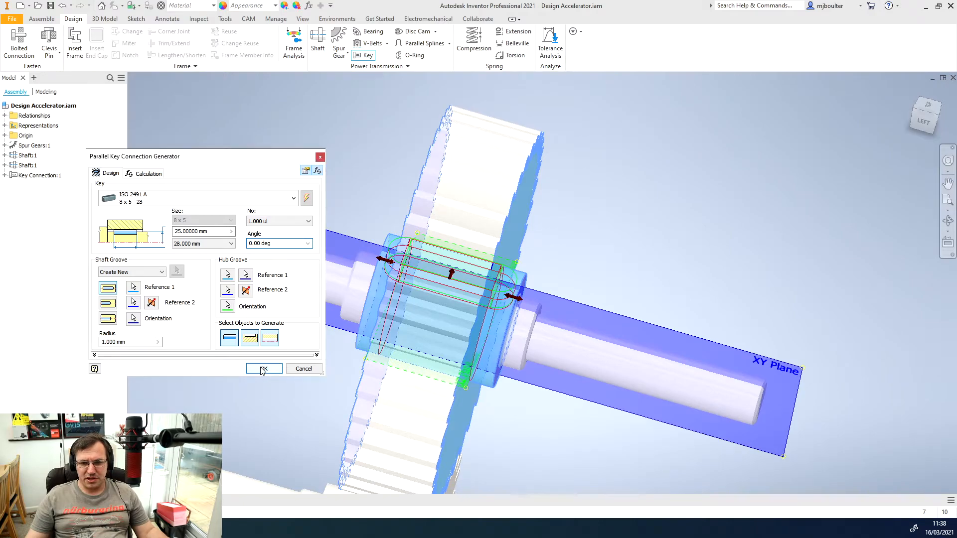
{"action": "left_click", "coordinate": [263, 369]}
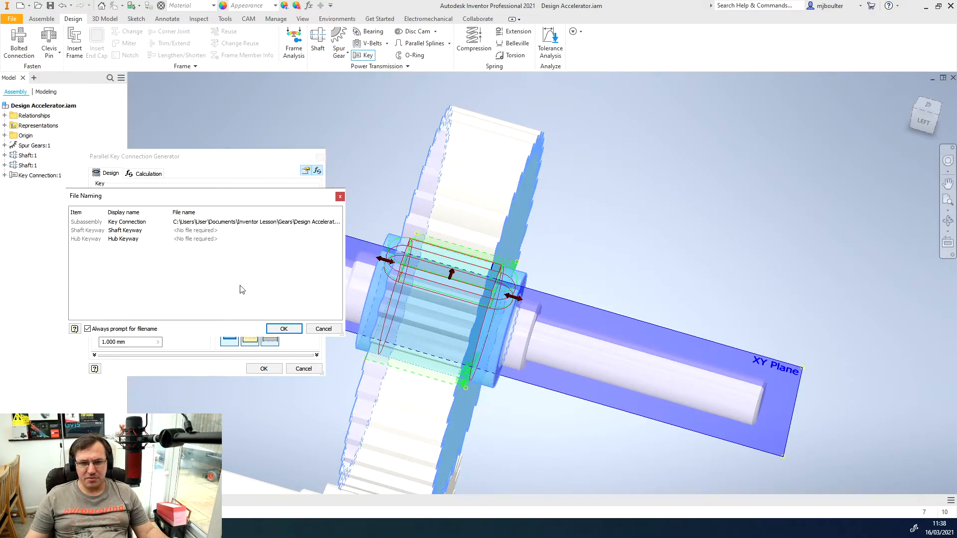
{"action": "left_click", "coordinate": [282, 328]}
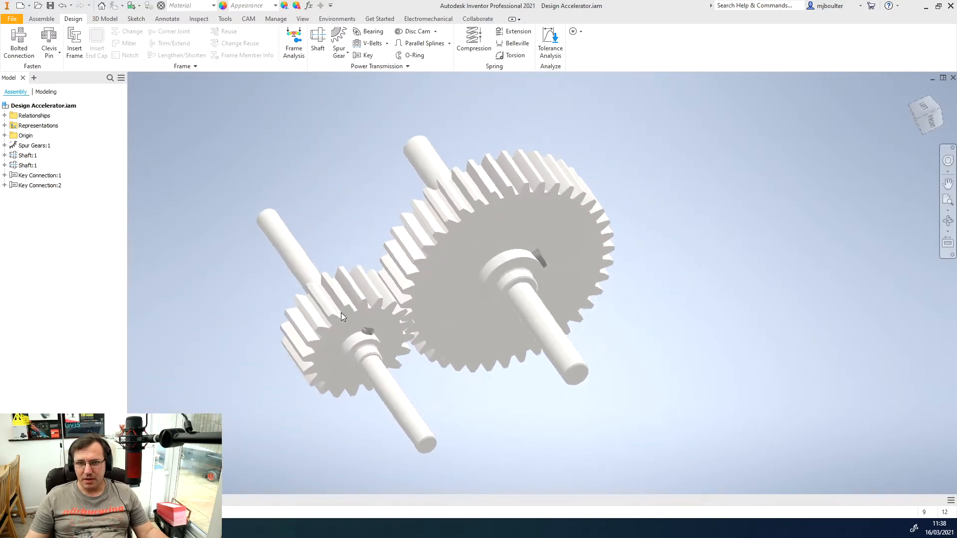
- Start a new bearing in the Bearing Generator and set its inside diameter range from 10 to 10 mm
{"action": "left_click", "coordinate": [373, 31]}
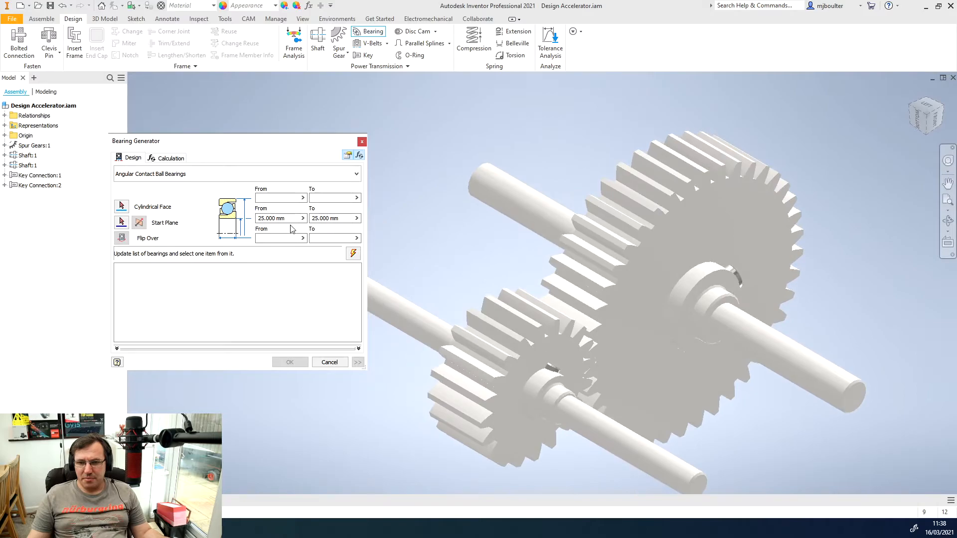
{"action": "middle_click_drag", "start_coordinate": [727, 326], "coordinate": [504, 408], "text": "shift"}
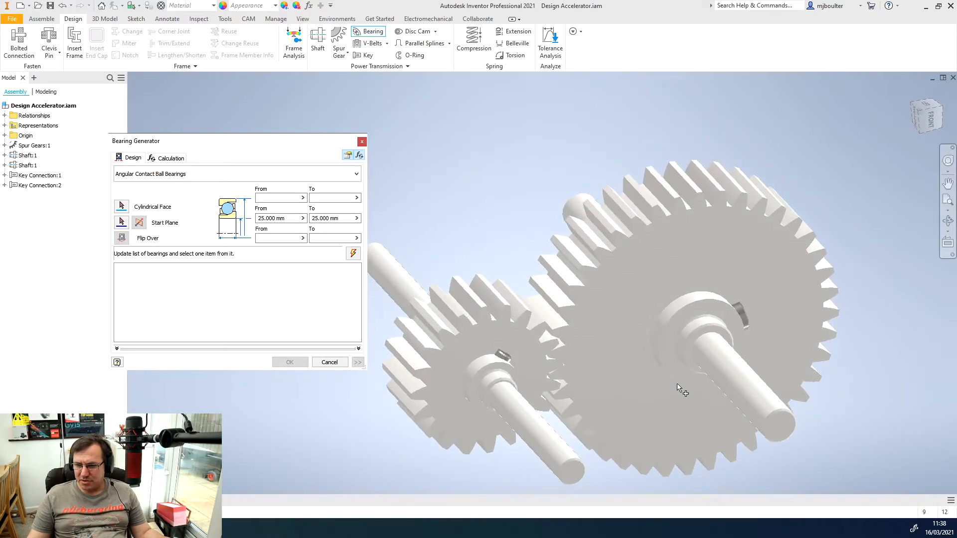
{"action": "middle_click_drag", "start_coordinate": [736, 380], "coordinate": [746, 317], "text": "shift"}
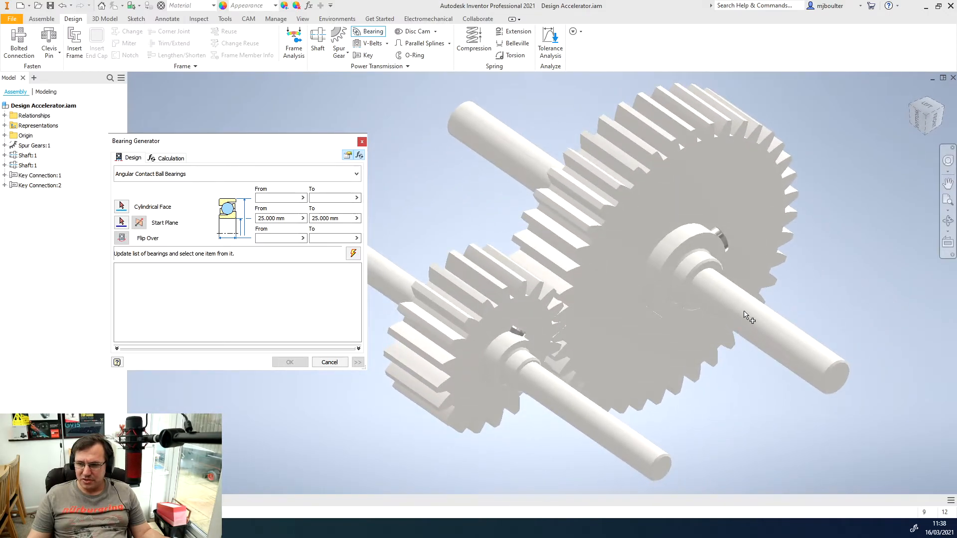
{"action": "middle_click_drag", "start_coordinate": [689, 423], "coordinate": [665, 416], "text": "shift"}
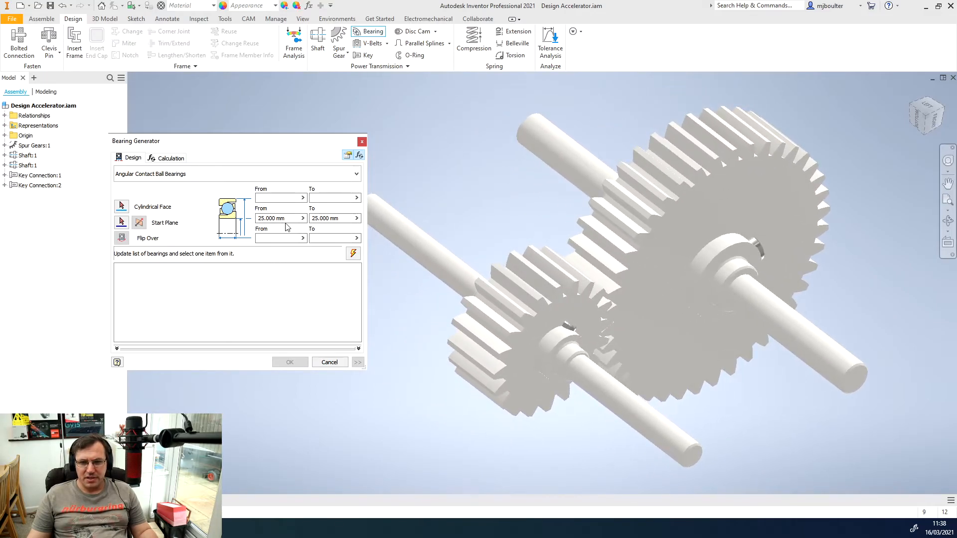
{"action": "left_click", "coordinate": [280, 218]}
{"action": "type", "text": "10"}
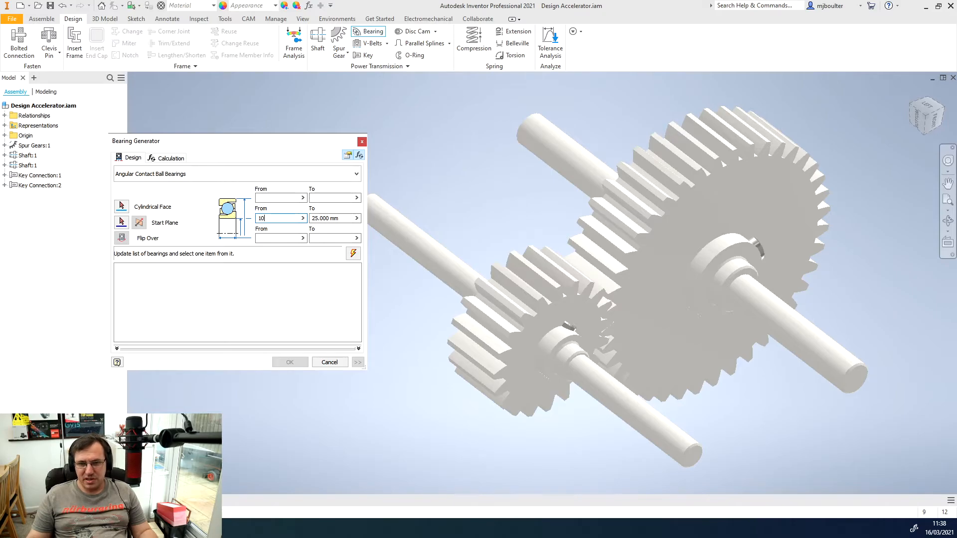
{"action": "key", "text": "Tab"}
{"action": "type", "text": "10"}
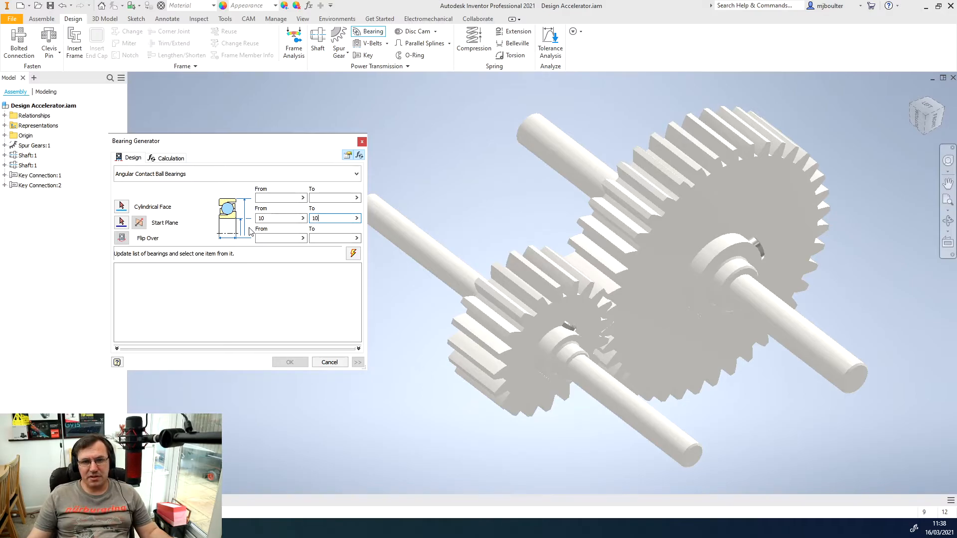
- Change the bearing type from angular contact to the entire All Ball Bearing Categories family
{"action": "left_click", "coordinate": [218, 174]}
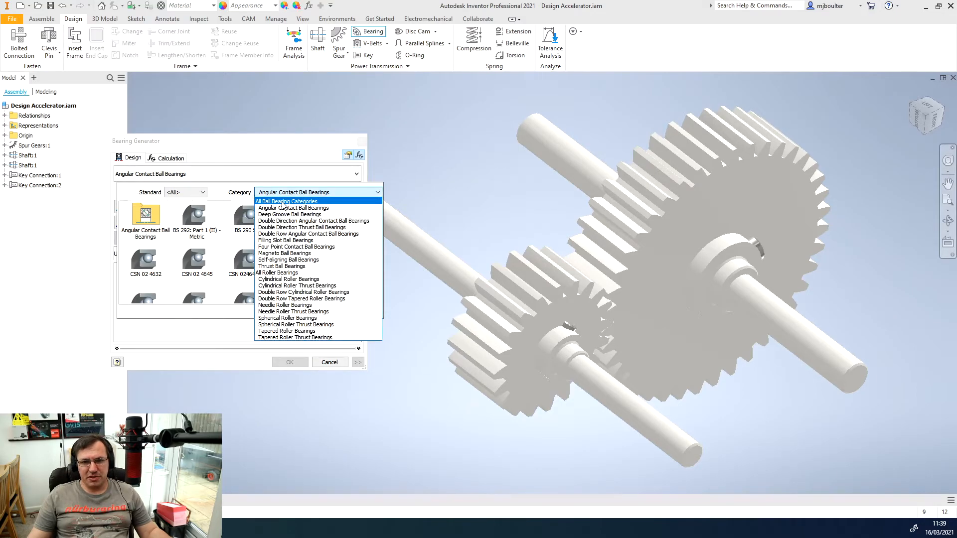
{"action": "left_click", "coordinate": [283, 203]}
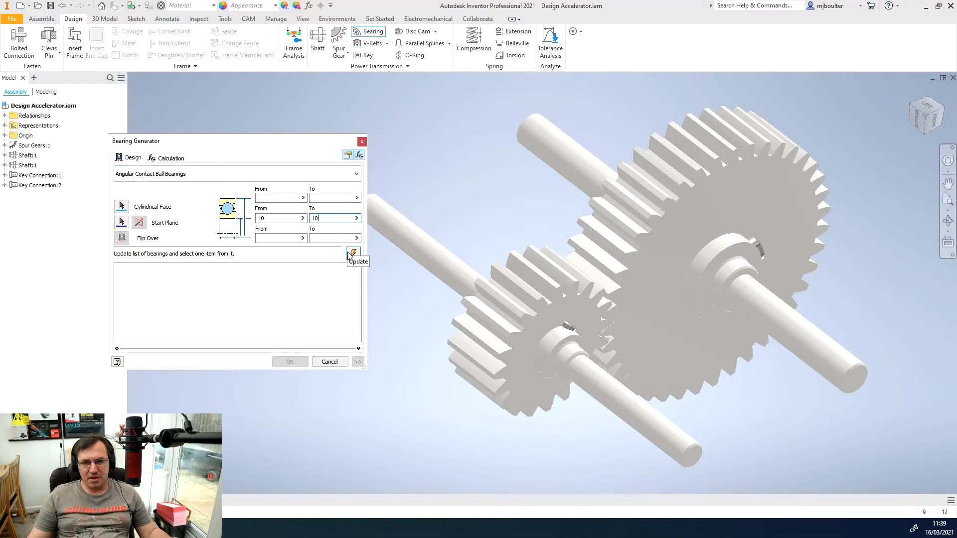
{"action": "left_click", "coordinate": [356, 175]}
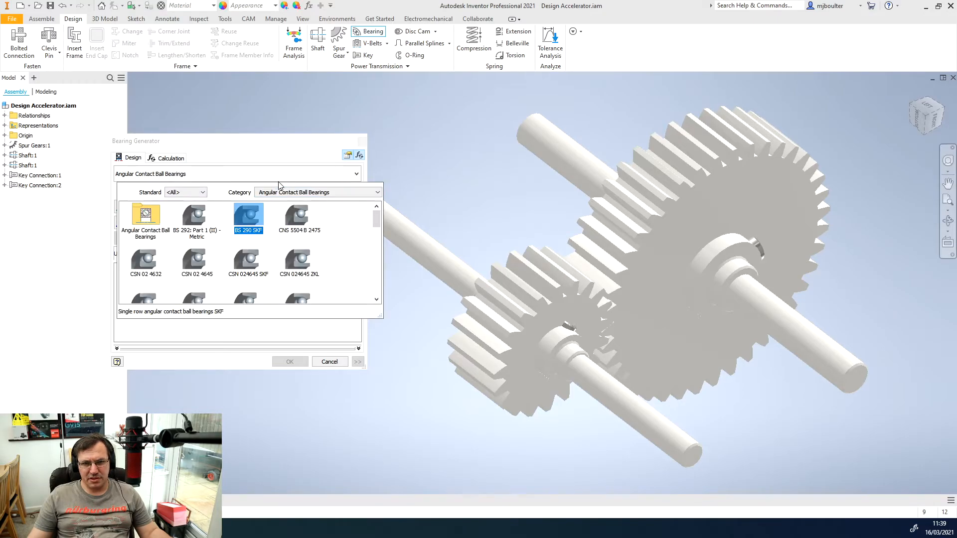
{"action": "left_click", "coordinate": [282, 192]}
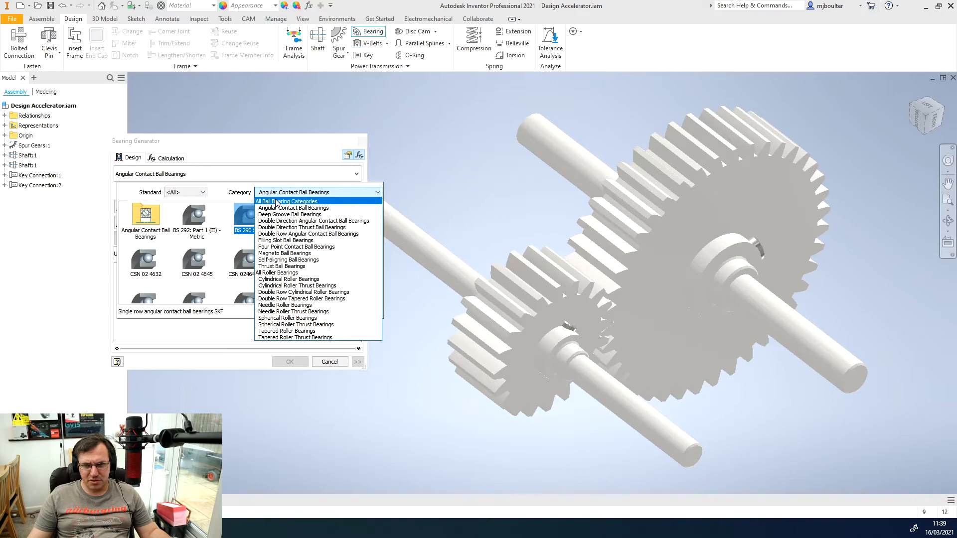
{"action": "left_click", "coordinate": [276, 202]}
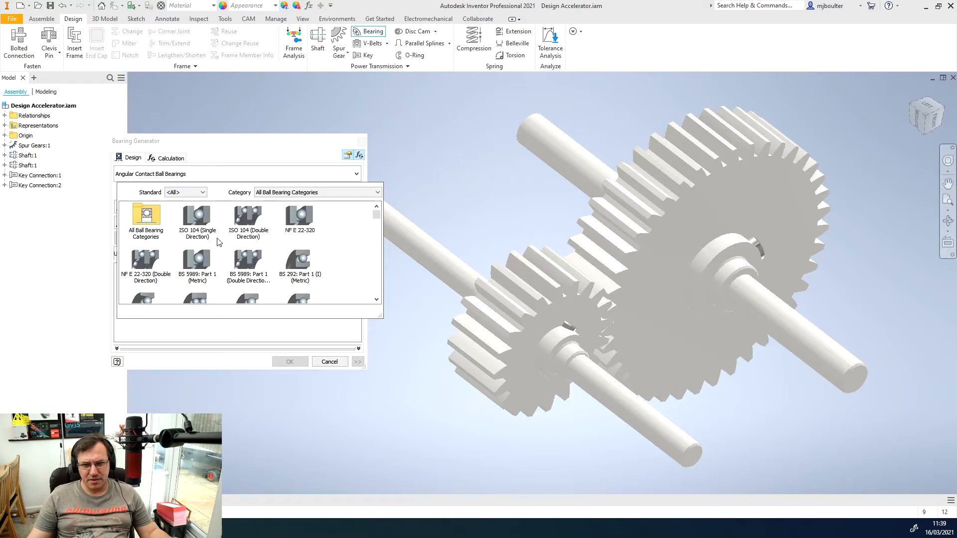
{"action": "left_click", "coordinate": [152, 227]}
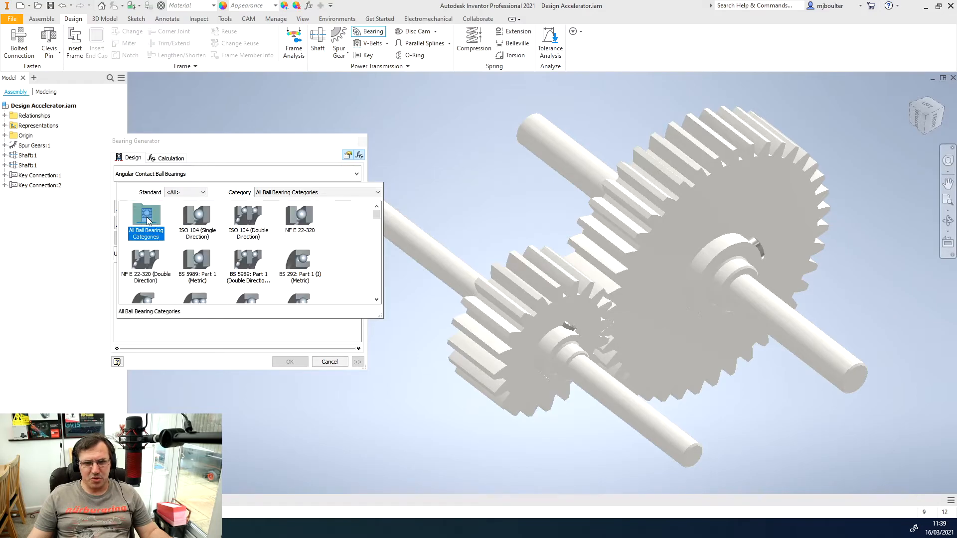
{"action": "left_click", "coordinate": [147, 221]}
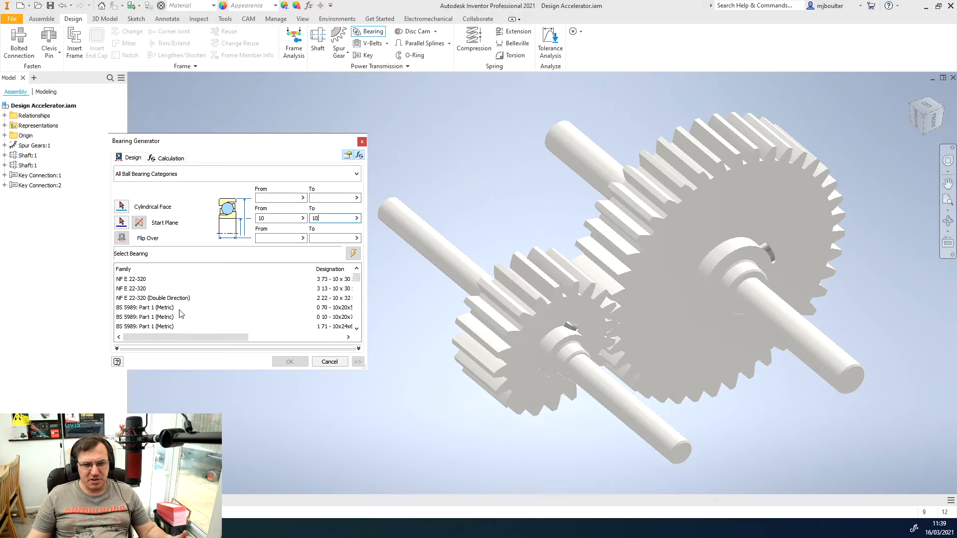
- Generate the BS 5989: Part 1 (Metric) bearing 0 70 - 10x20x5 and place it in free space beside the gear shafts
{"action": "left_click", "coordinate": [154, 308]}
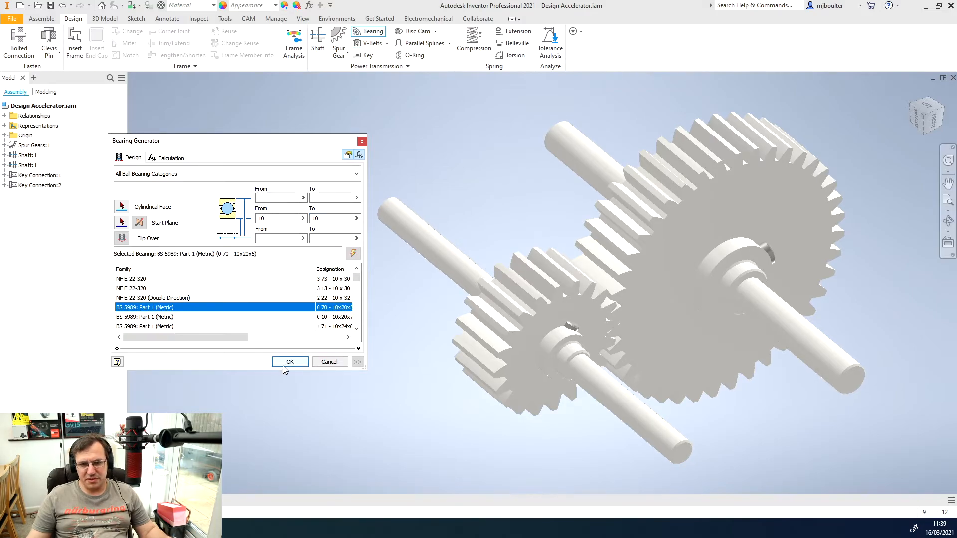
{"action": "left_click", "coordinate": [283, 366]}
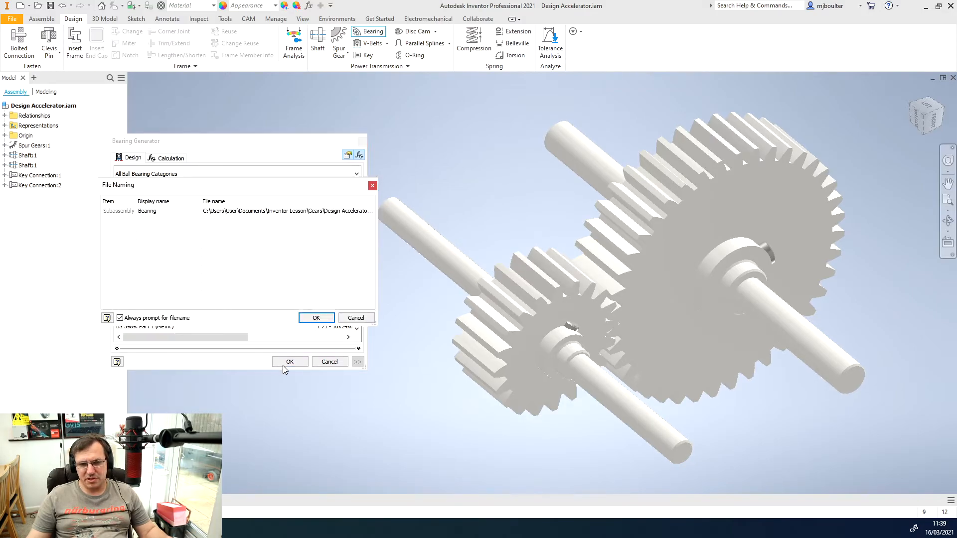
{"action": "left_click", "coordinate": [316, 319]}
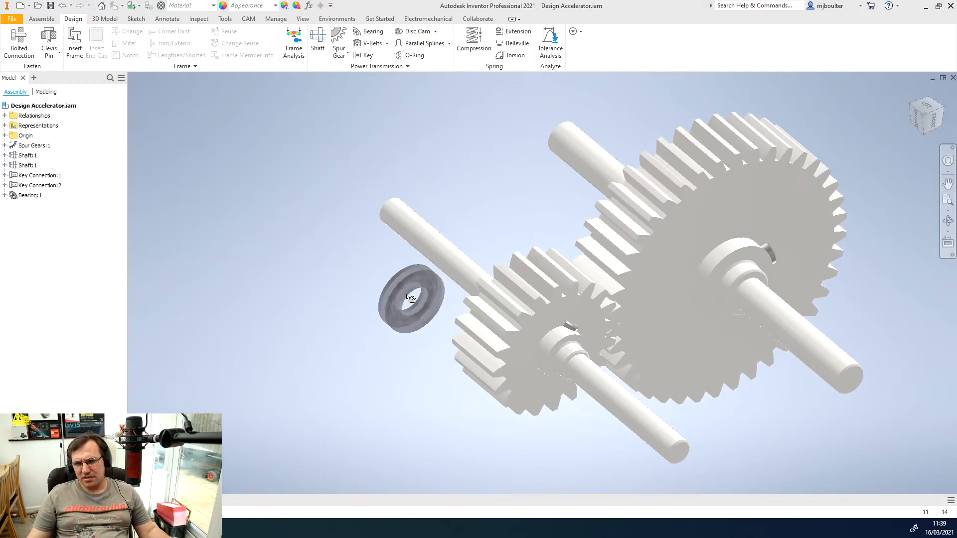
{"action": "scroll", "coordinate": [413, 292], "scroll_direction": "up", "scroll_amount": 3}
{"action": "left_click", "coordinate": [661, 331]}
{"action": "middle_click_drag", "start_coordinate": [604, 199], "coordinate": [597, 199], "text": "shift"}
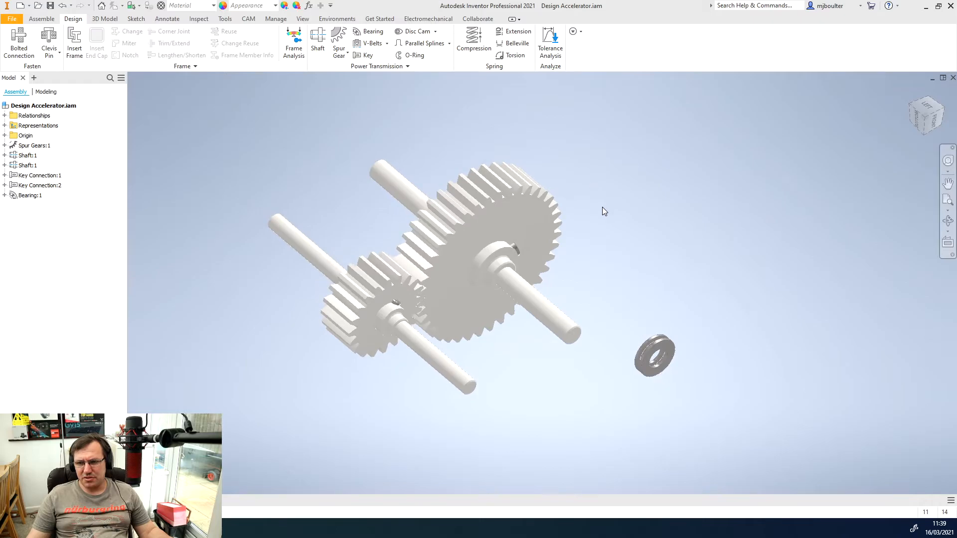
- Copy the placed bearing and paste a second one beside the shafts
{"action": "mouse_move", "coordinate": [660, 384]}
{"action": "middle_mouse_down", "text": "shift"}
{"action": "mouse_move", "coordinate": [631, 369]}
{"action": "mouse_move", "coordinate": [683, 378]}
{"action": "mouse_move", "coordinate": [651, 393]}
{"action": "middle_mouse_up", "text": "shift"}
{"action": "scroll", "coordinate": [632, 369], "scroll_direction": "down", "scroll_amount": 2}
{"action": "left_click", "coordinate": [645, 394]}
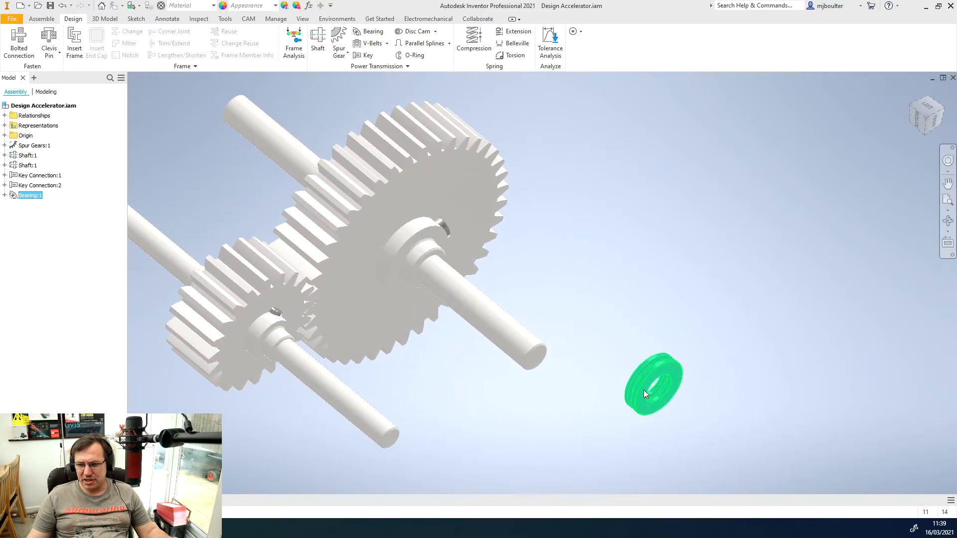
{"action": "right_click", "coordinate": [644, 394]}
{"action": "left_click", "coordinate": [609, 95]}
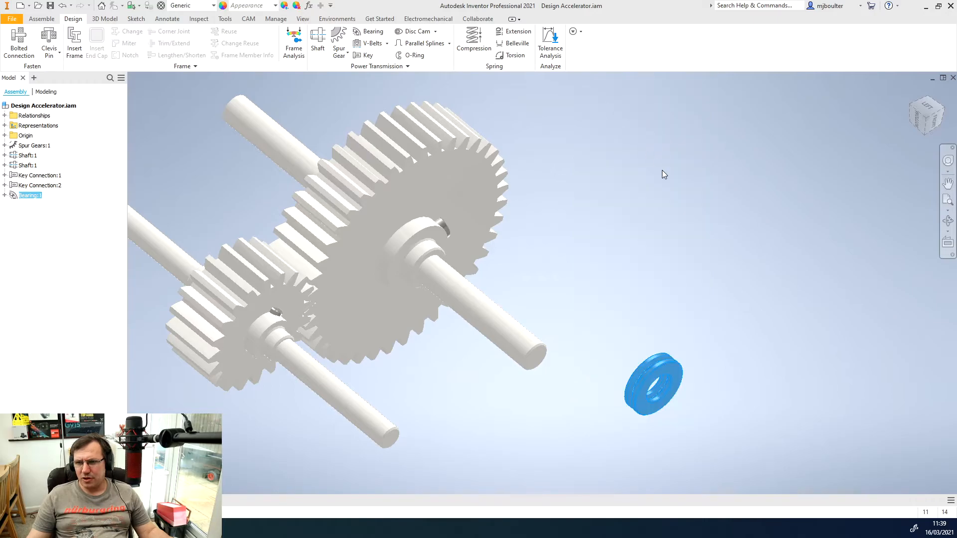
{"action": "right_click", "coordinate": [666, 232]}
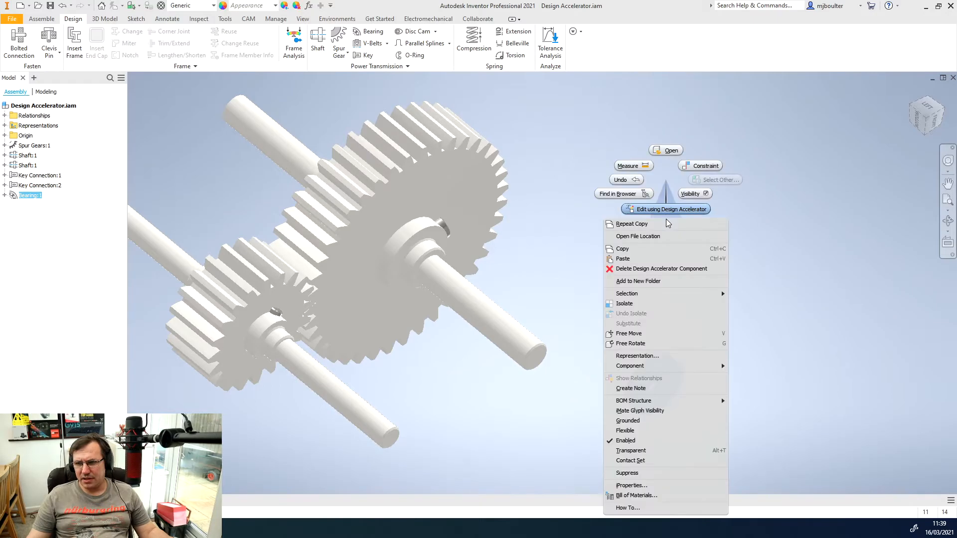
{"action": "left_click", "coordinate": [633, 250]}
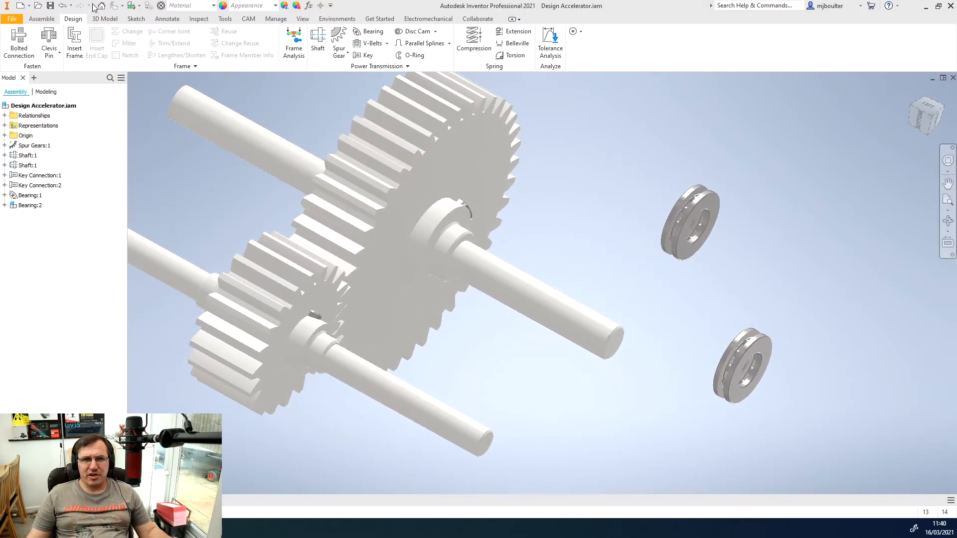
- Mate the bore axis of one bearing to the axis of the larger gear's shaft
{"action": "left_click", "coordinate": [42, 19]}
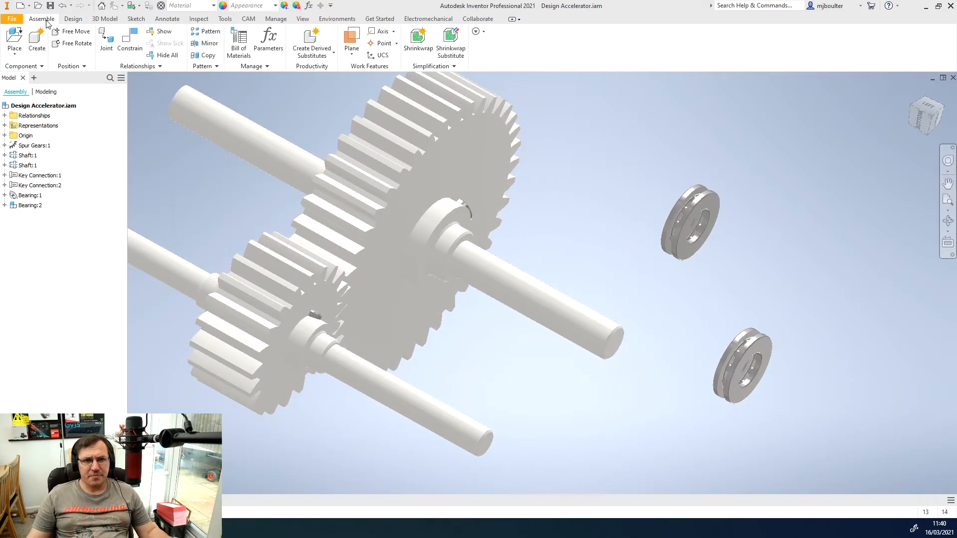
{"action": "left_click", "coordinate": [130, 40]}
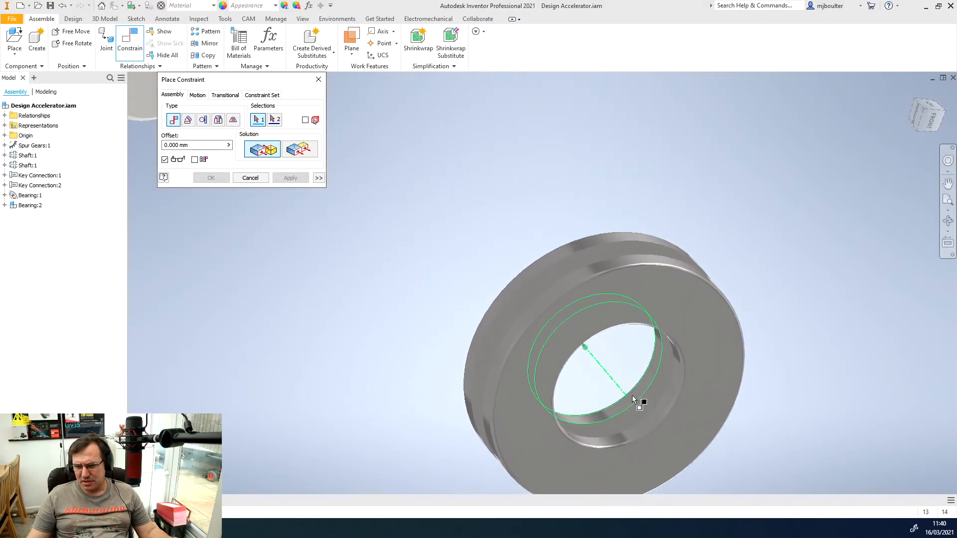
{"action": "left_click", "coordinate": [632, 396]}
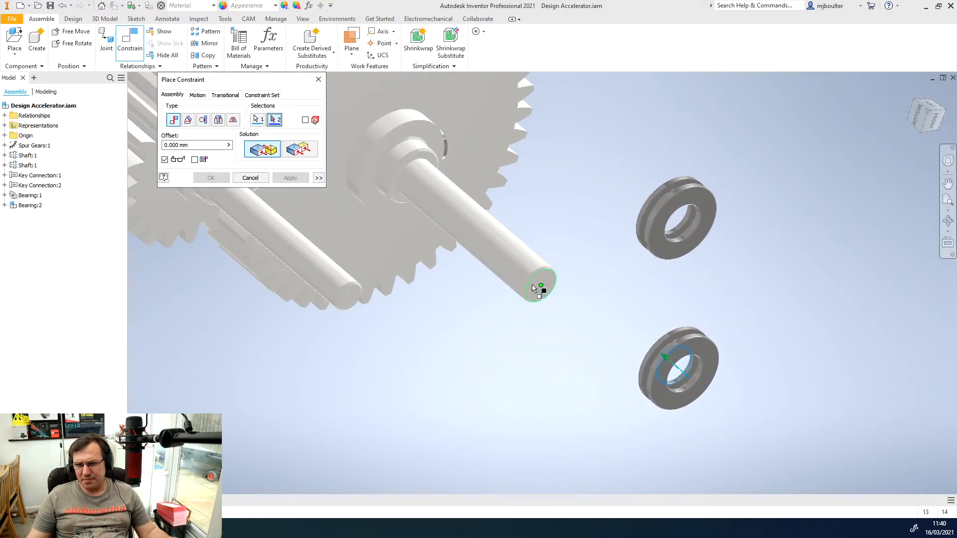
{"action": "left_click", "coordinate": [526, 275]}
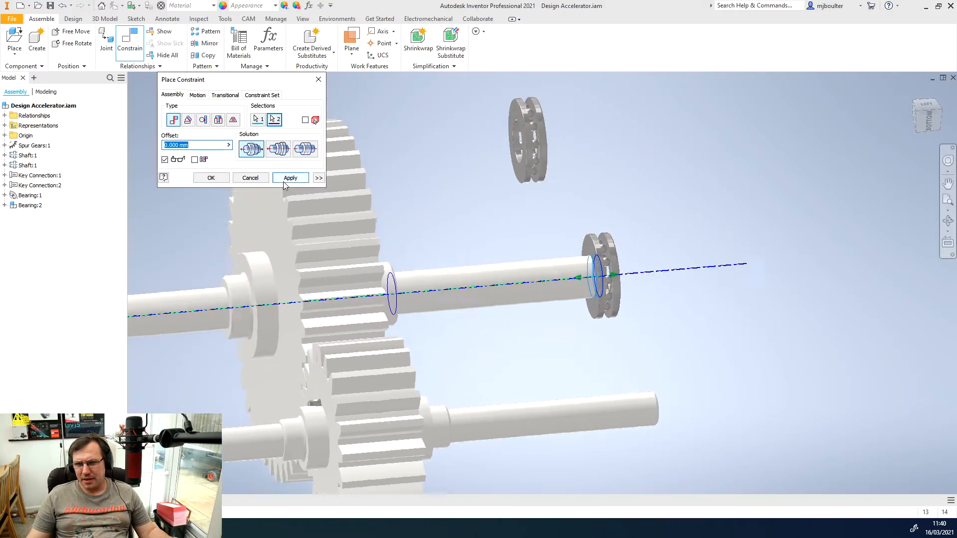
{"action": "left_click", "coordinate": [289, 177]}
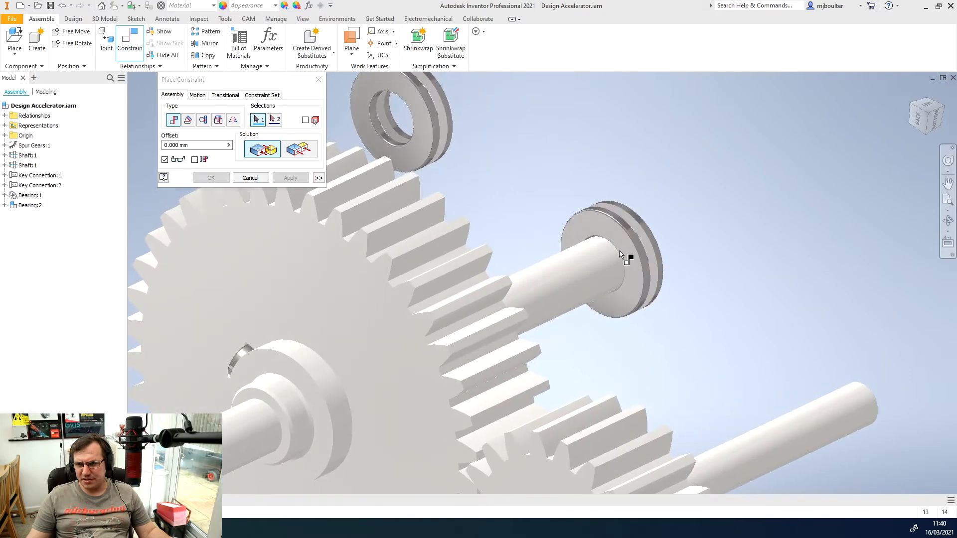
- Mate that bearing's side face to the shoulder where the larger gear's shaft steps down to its thin end section
{"action": "left_click", "coordinate": [623, 249]}
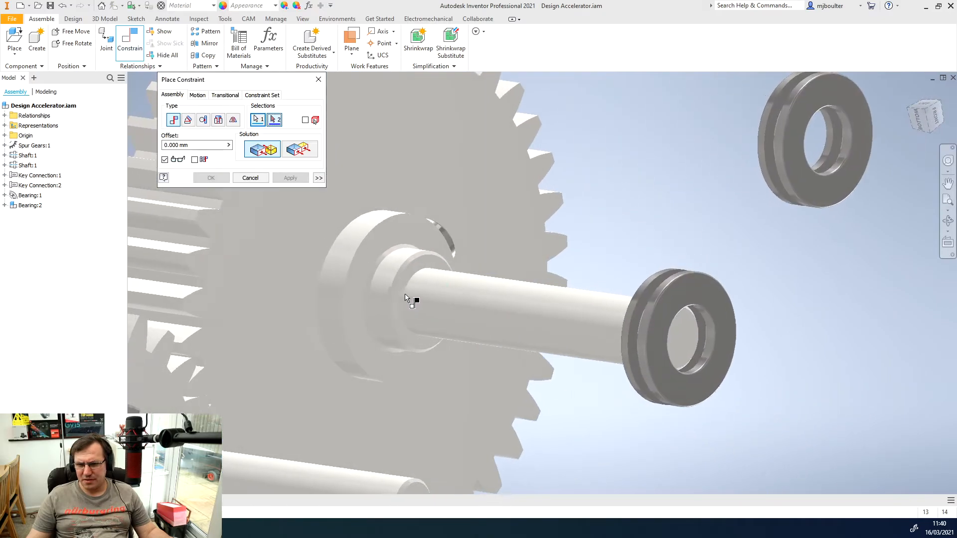
{"action": "left_click", "coordinate": [402, 287]}
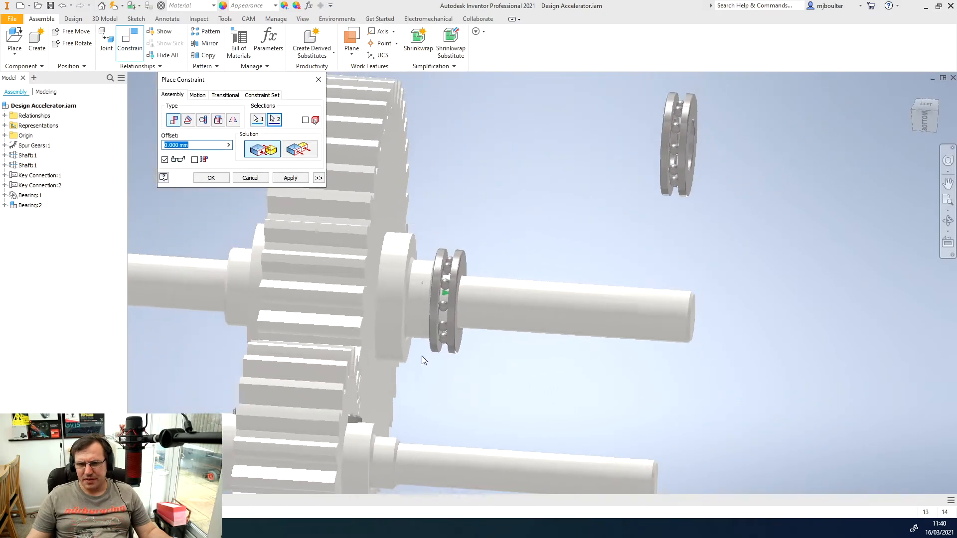
{"action": "left_click", "coordinate": [290, 177]}
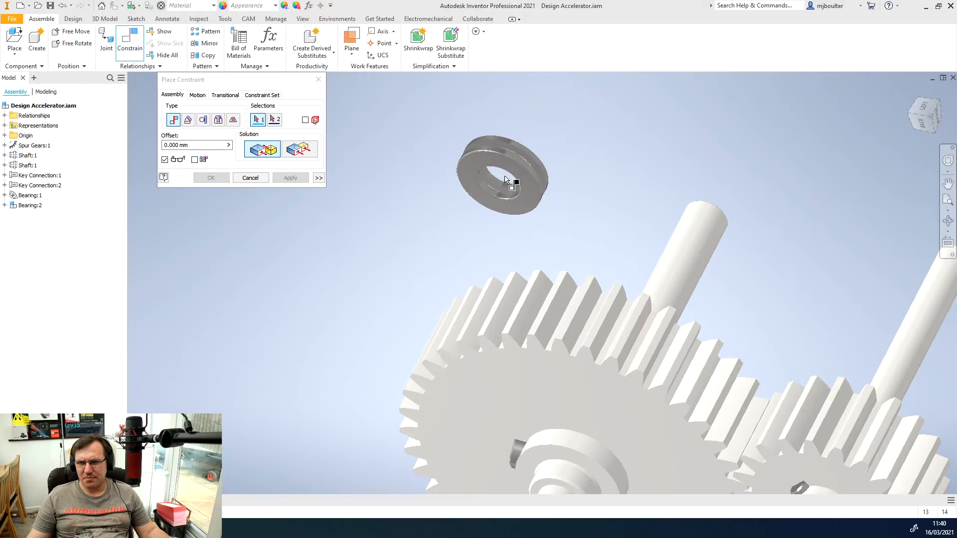
- Mate the bore axis of the remaining loose bearing to the axis of the larger gear's shaft
{"action": "middle_click_drag", "start_coordinate": [503, 180], "coordinate": [402, 360], "text": "shift"}
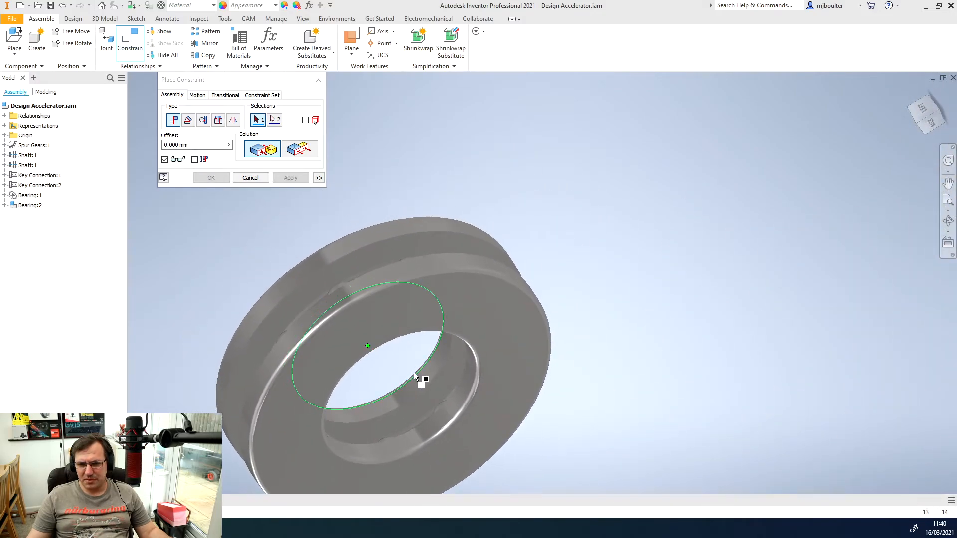
{"action": "left_click", "coordinate": [413, 340]}
{"action": "scroll", "coordinate": [417, 339], "scroll_direction": "down", "scroll_amount": 3}
{"action": "scroll", "coordinate": [418, 339], "scroll_direction": "down", "scroll_amount": 3}
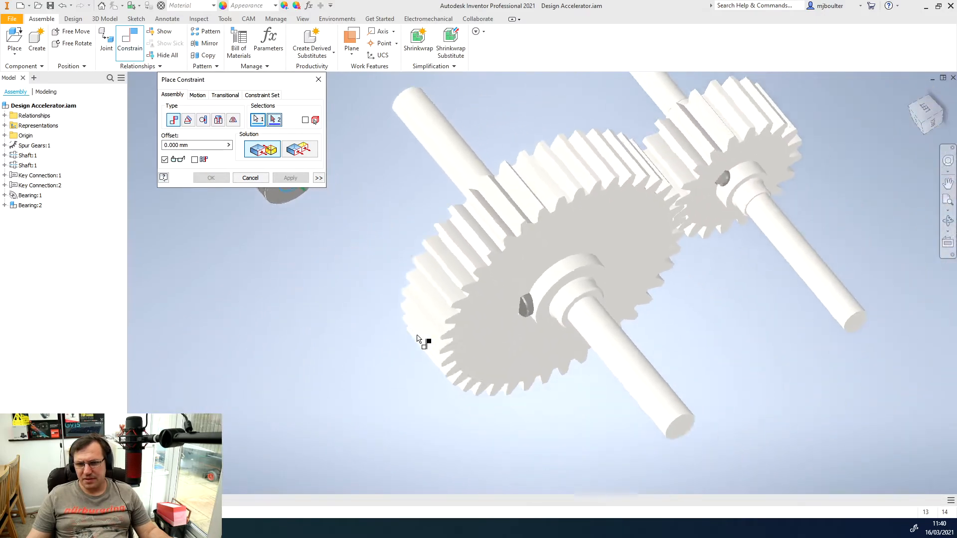
{"action": "left_click", "coordinate": [551, 314]}
{"action": "scroll", "coordinate": [503, 334], "scroll_direction": "up", "scroll_amount": 5}
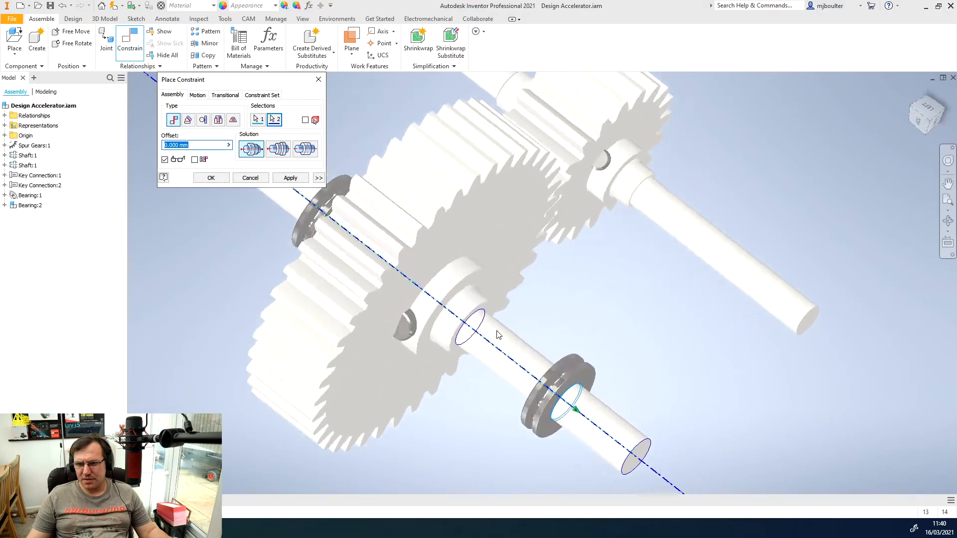
{"action": "left_click", "coordinate": [291, 178]}
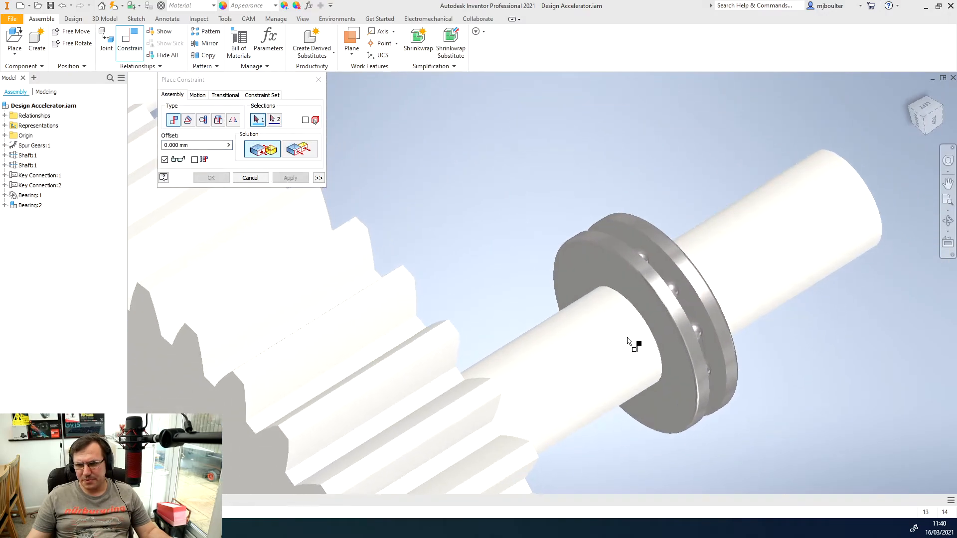
- Mate the remaining bearing's side face to the shoulder at the other end of the larger gear's shaft
{"action": "left_click", "coordinate": [653, 318]}
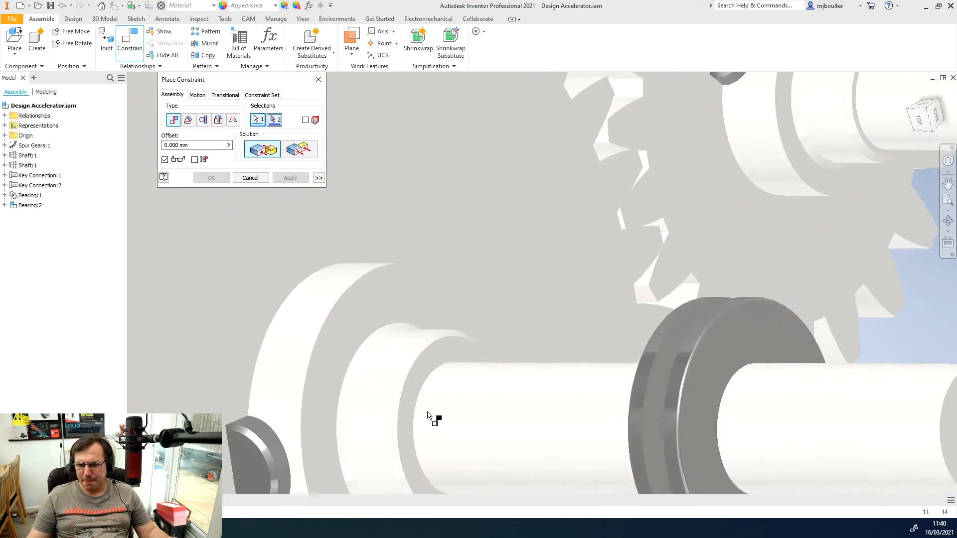
{"action": "left_click", "coordinate": [406, 409]}
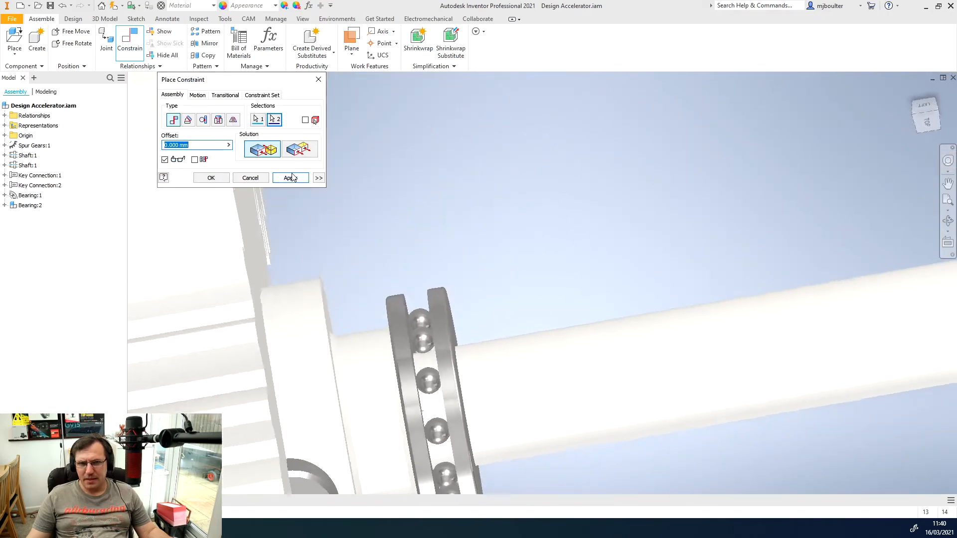
{"action": "left_click", "coordinate": [289, 176]}
{"action": "left_click", "coordinate": [261, 178]}
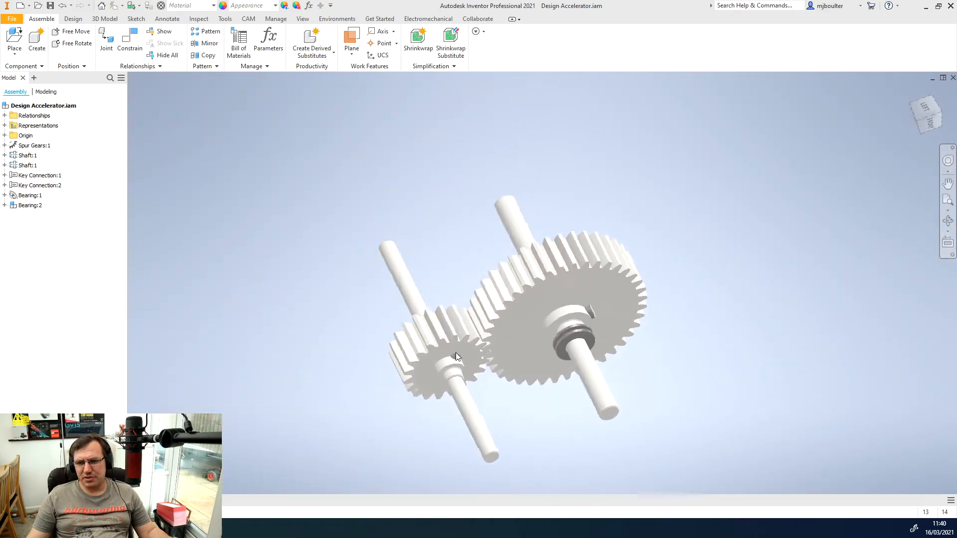
- Set up a new bearing with an inside diameter range of 8 to 8 mm from all ball bearing categories
{"action": "left_click", "coordinate": [73, 19]}
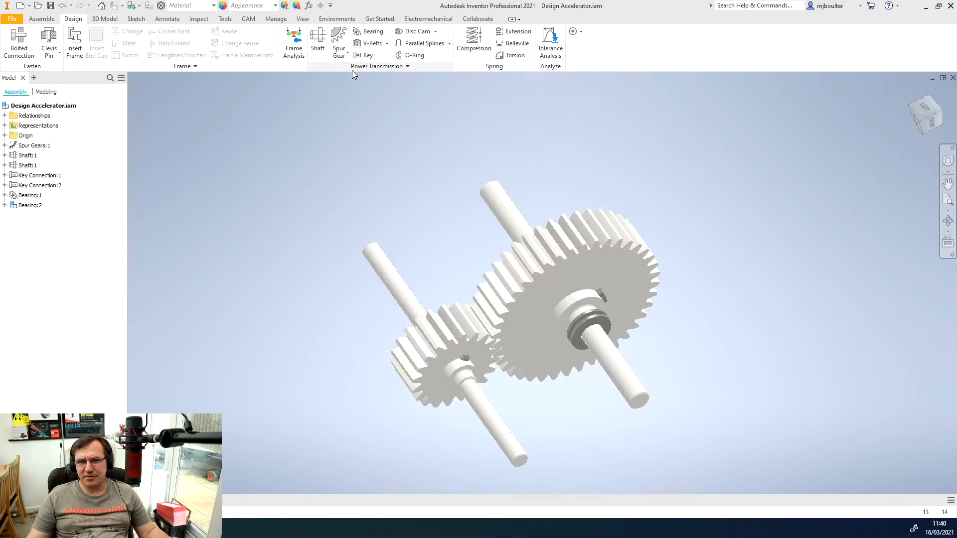
{"action": "left_click", "coordinate": [372, 31]}
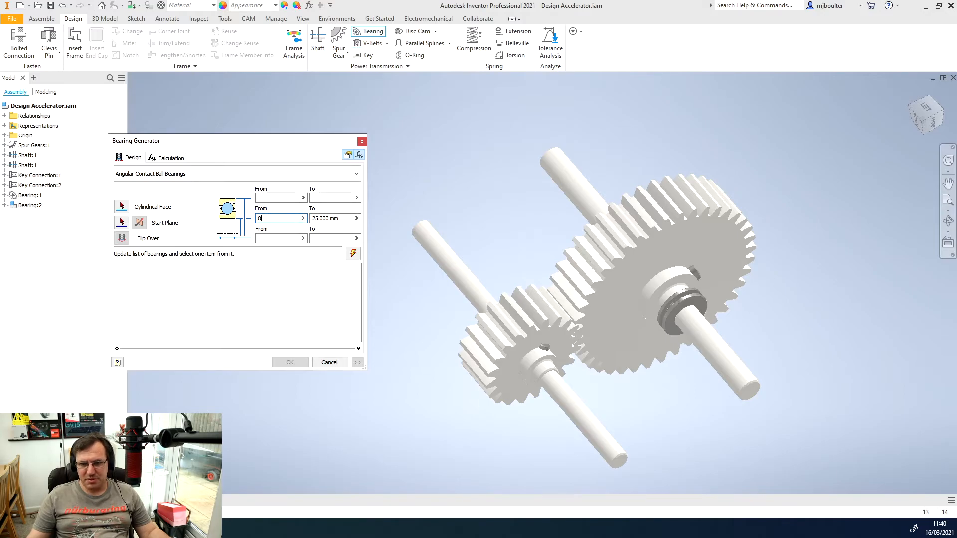
{"action": "type", "text": "8"}
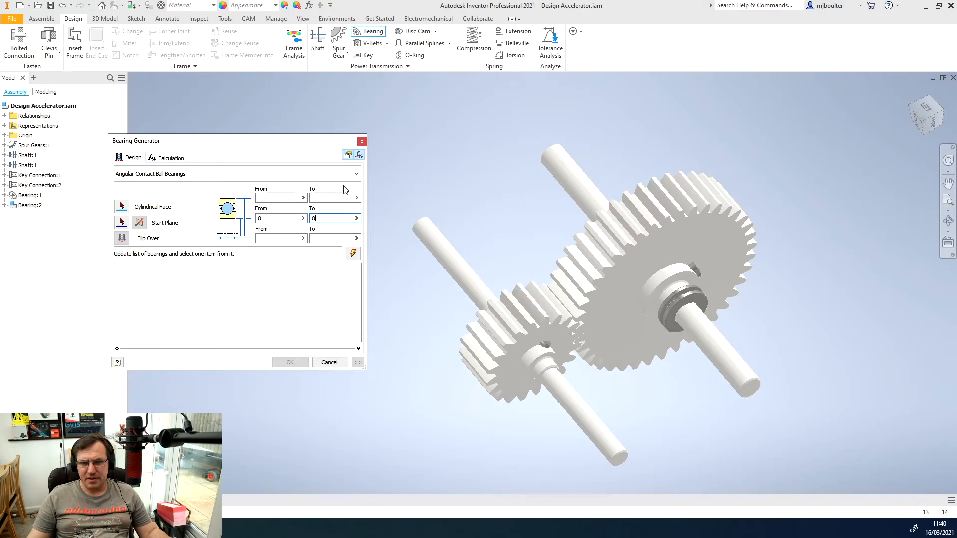
{"action": "left_click", "coordinate": [356, 174]}
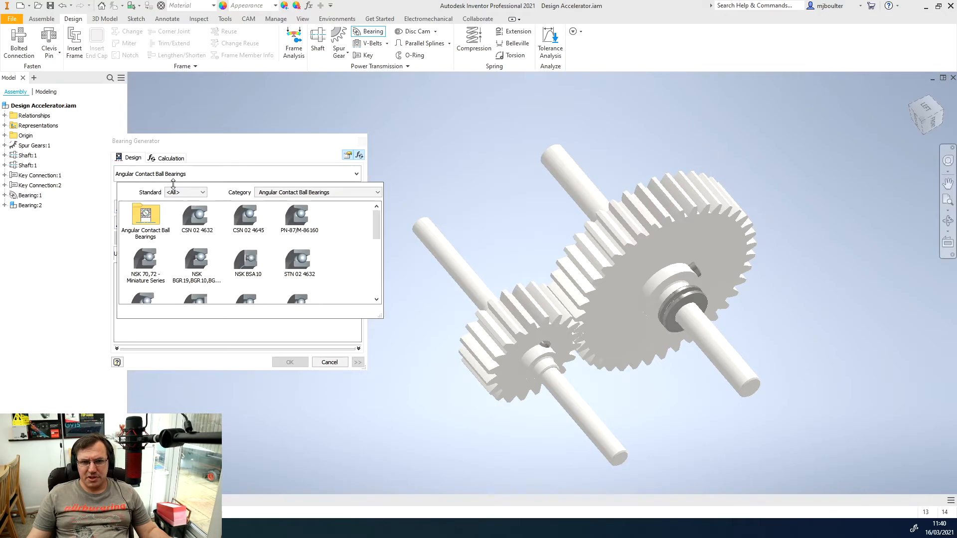
{"action": "left_click", "coordinate": [315, 194]}
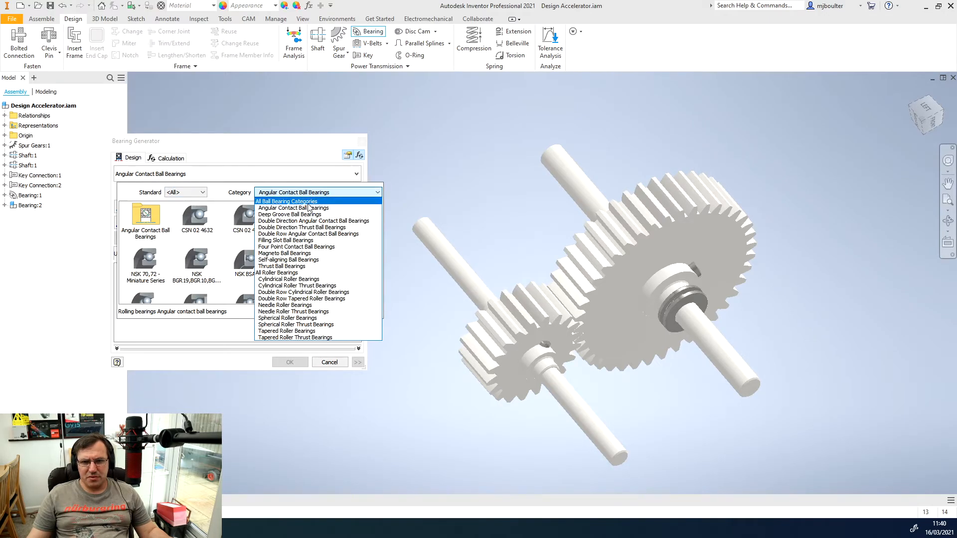
{"action": "left_click", "coordinate": [291, 200]}
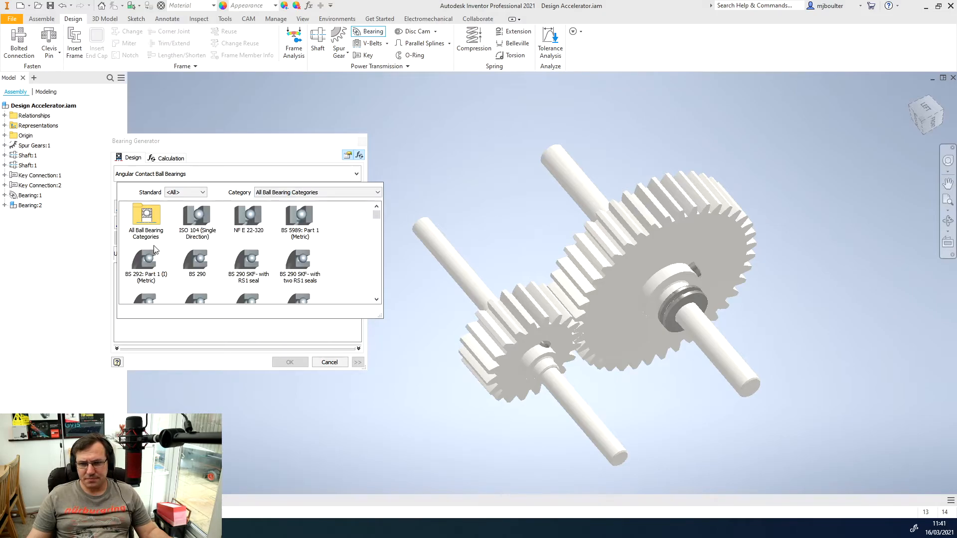
{"action": "left_click", "coordinate": [147, 215]}
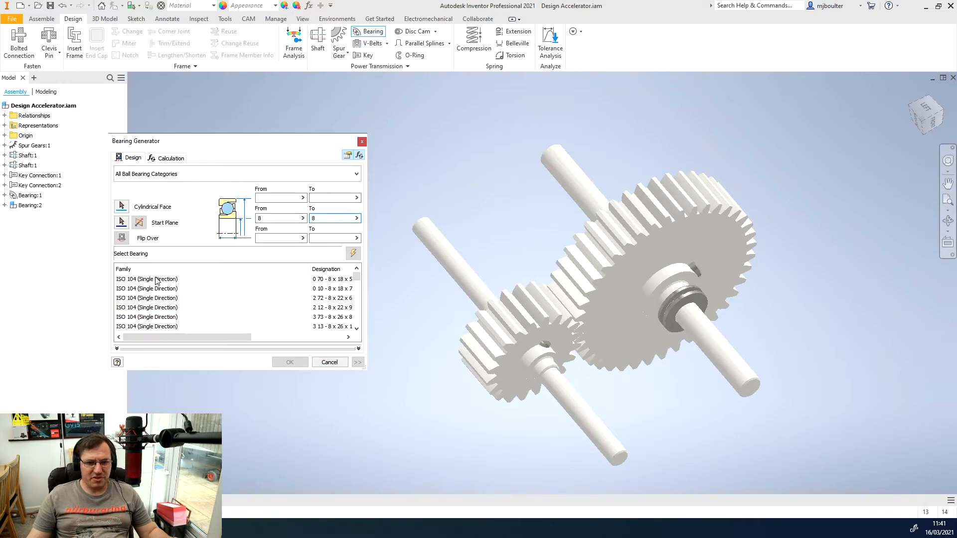
- Generate the ISO 104 (Single Direction) 0 70 - 8 x 18 x 5 bearing and place it beside the smaller gear's shaft
{"action": "left_click", "coordinate": [135, 280]}
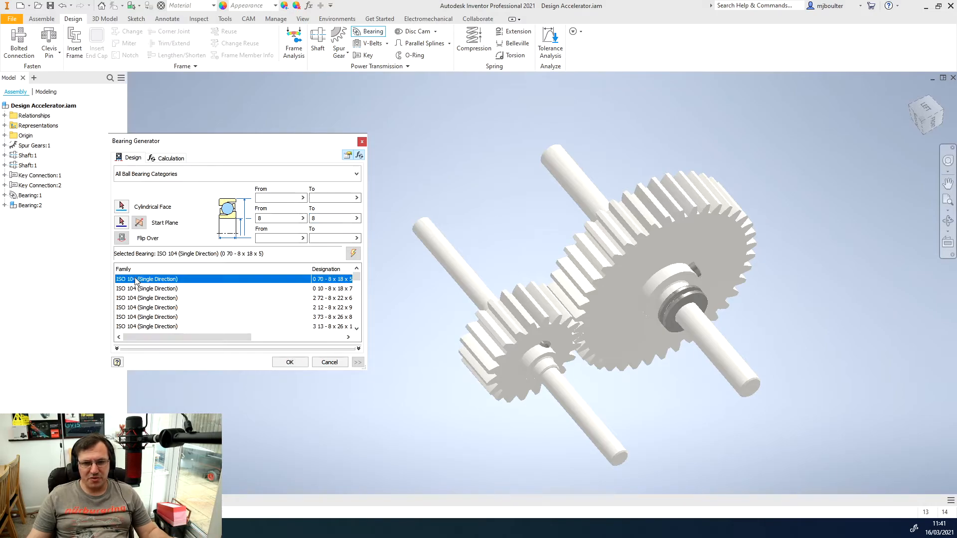
{"action": "left_click", "coordinate": [291, 364]}
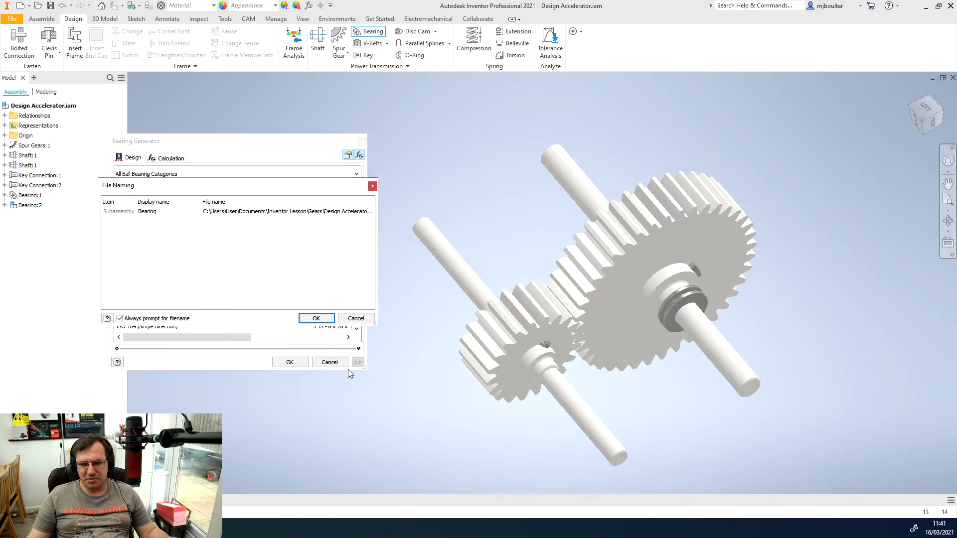
{"action": "left_click", "coordinate": [316, 318]}
{"action": "middle_click_drag", "start_coordinate": [407, 314], "coordinate": [516, 386], "text": "shift"}
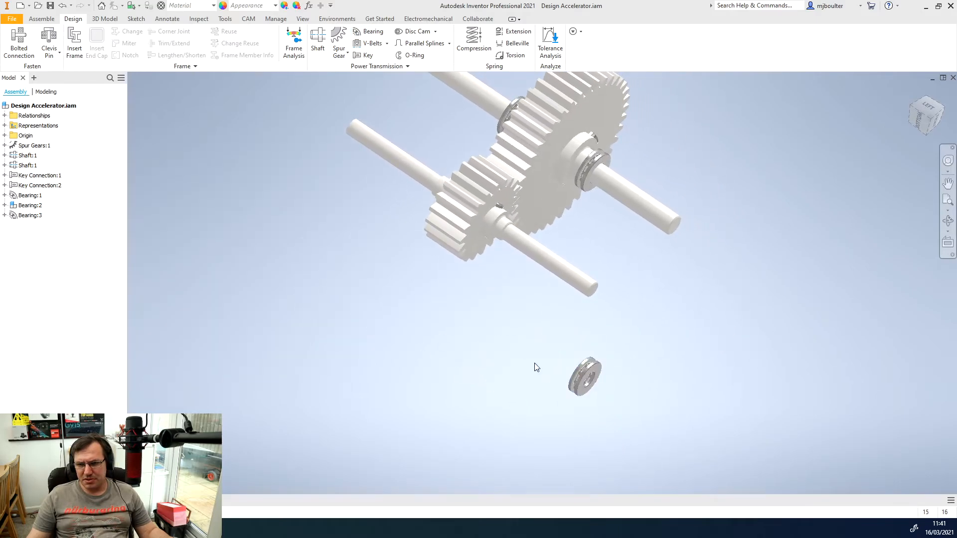
- Copy the new 8 mm bearing and paste a second one beside the smaller gear
{"action": "right_click", "coordinate": [581, 384]}
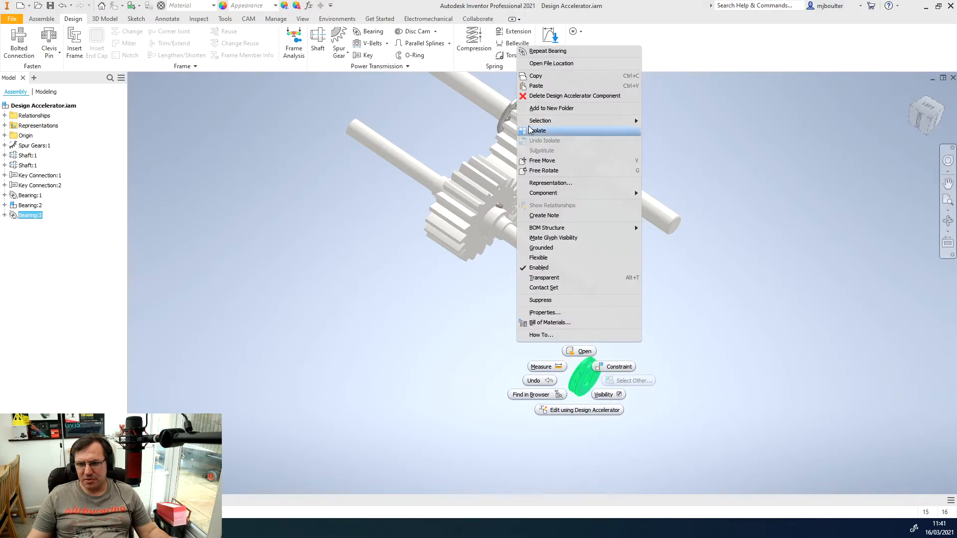
{"action": "left_click", "coordinate": [543, 77]}
{"action": "right_click", "coordinate": [355, 321]}
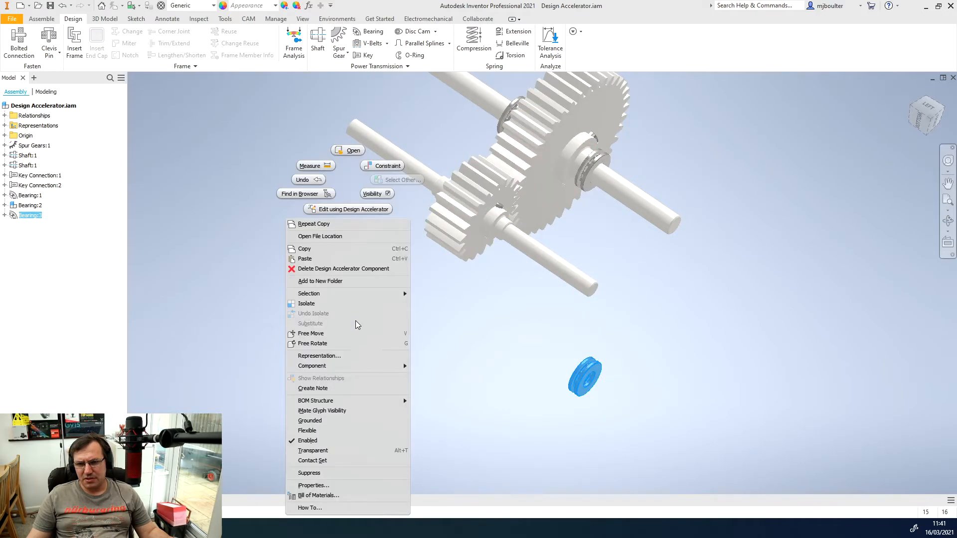
{"action": "left_click", "coordinate": [305, 259]}
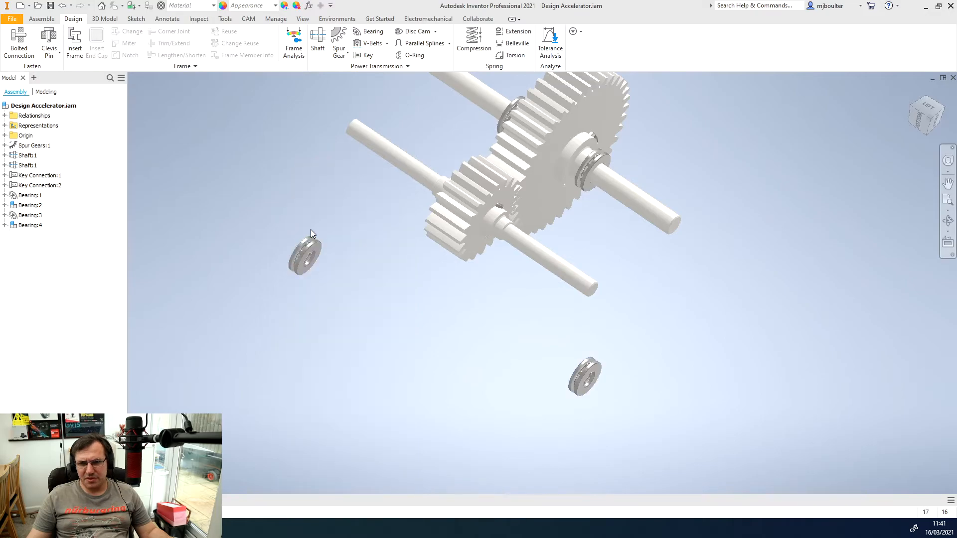
- Mate the bore axis of one loose 8 mm bearing to the axis of the smaller gear's shaft
{"action": "middle_click_drag", "start_coordinate": [481, 353], "coordinate": [196, 141], "text": "shift"}
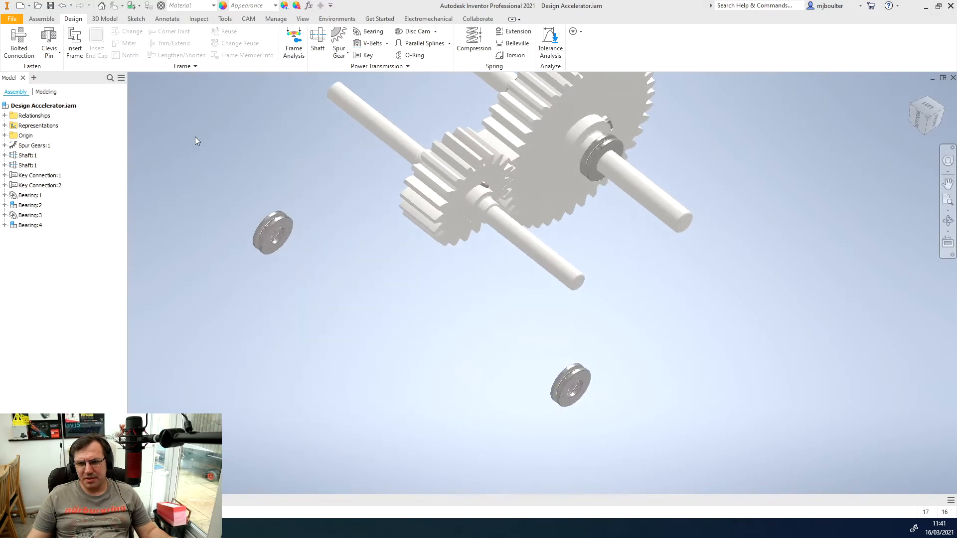
{"action": "left_click", "coordinate": [35, 18]}
{"action": "left_click", "coordinate": [129, 42]}
{"action": "scroll", "coordinate": [339, 312], "scroll_direction": "up", "scroll_amount": 2}
{"action": "scroll", "coordinate": [471, 333], "scroll_direction": "up", "scroll_amount": 3}
{"action": "scroll", "coordinate": [515, 354], "scroll_direction": "up", "scroll_amount": 5}
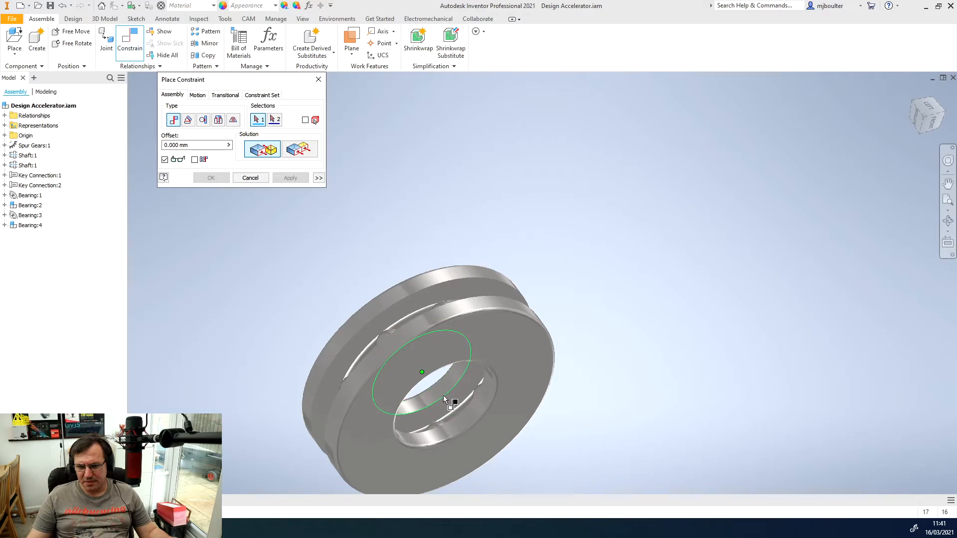
{"action": "left_click", "coordinate": [445, 384]}
{"action": "scroll", "coordinate": [449, 379], "scroll_direction": "down", "scroll_amount": 1}
{"action": "scroll", "coordinate": [531, 369], "scroll_direction": "down", "scroll_amount": 5}
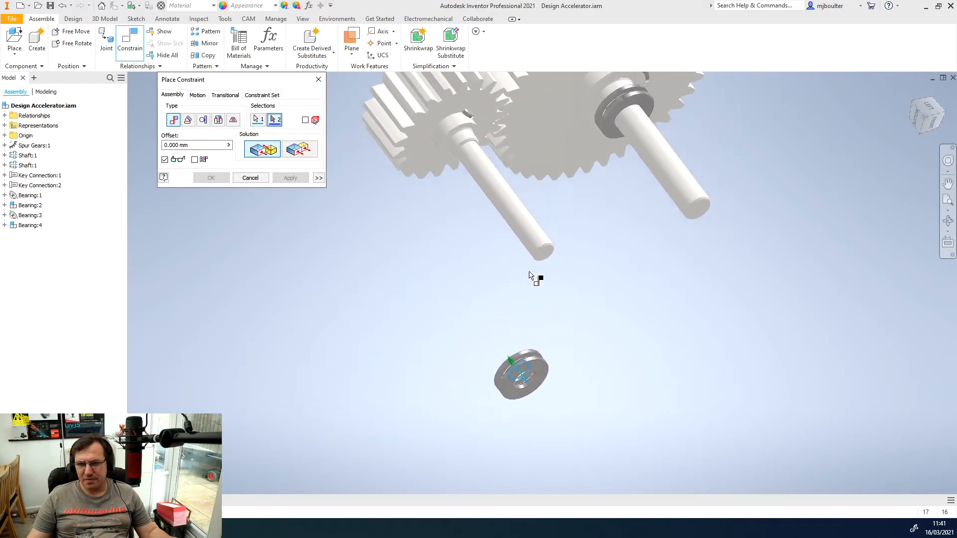
{"action": "left_click", "coordinate": [528, 262]}
{"action": "scroll", "coordinate": [528, 261], "scroll_direction": "up", "scroll_amount": 2}
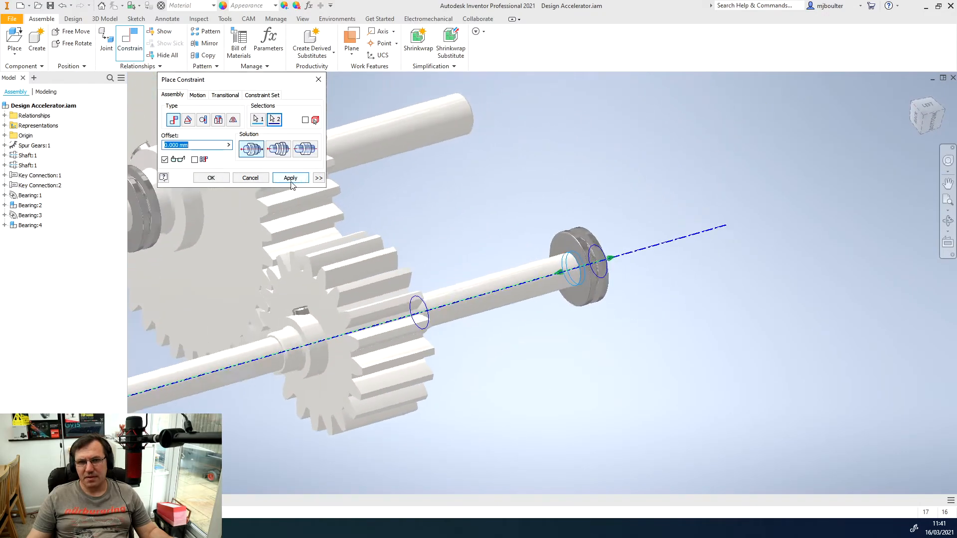
{"action": "left_click", "coordinate": [290, 178]}
- Mate that bearing's side face to the shoulder where the smaller gear's shaft steps down to its thin end section
{"action": "scroll", "coordinate": [513, 235], "scroll_direction": "up", "scroll_amount": 3}
{"action": "left_click", "coordinate": [612, 217]}
{"action": "middle_click_drag", "start_coordinate": [612, 217], "coordinate": [398, 299], "text": "shift"}
{"action": "scroll", "coordinate": [398, 299], "scroll_direction": "up", "scroll_amount": 4}
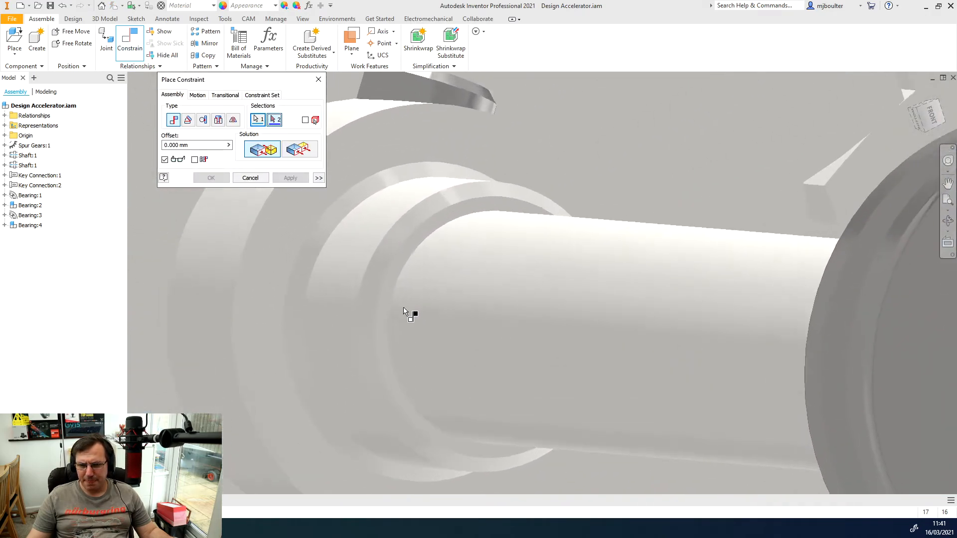
{"action": "left_click", "coordinate": [383, 295]}
{"action": "scroll", "coordinate": [381, 294], "scroll_direction": "down", "scroll_amount": 4}
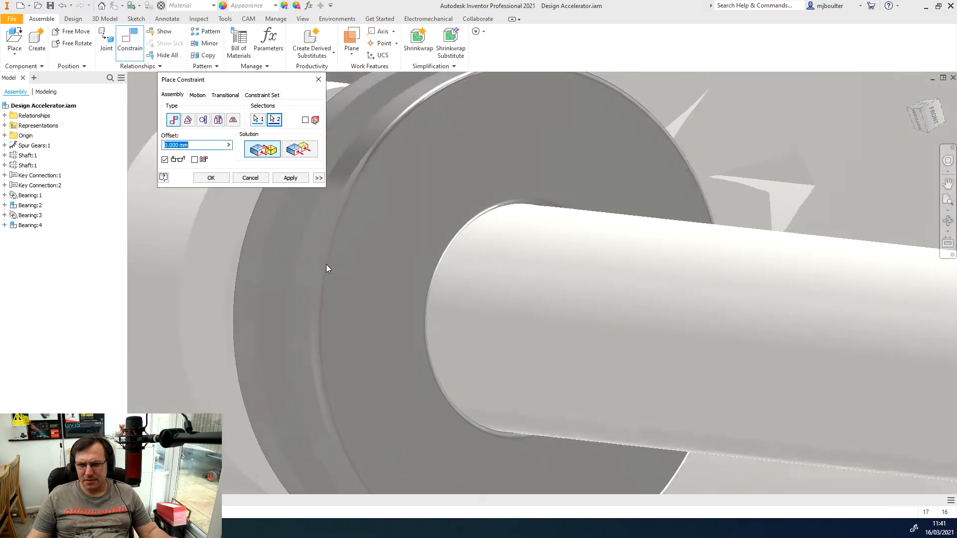
{"action": "left_click", "coordinate": [290, 178]}
- Mate the bore axis of the remaining loose 8 mm bearing to the axis of the smaller gear's shaft
{"action": "middle_click_drag", "start_coordinate": [287, 185], "coordinate": [592, 409], "text": "shift"}
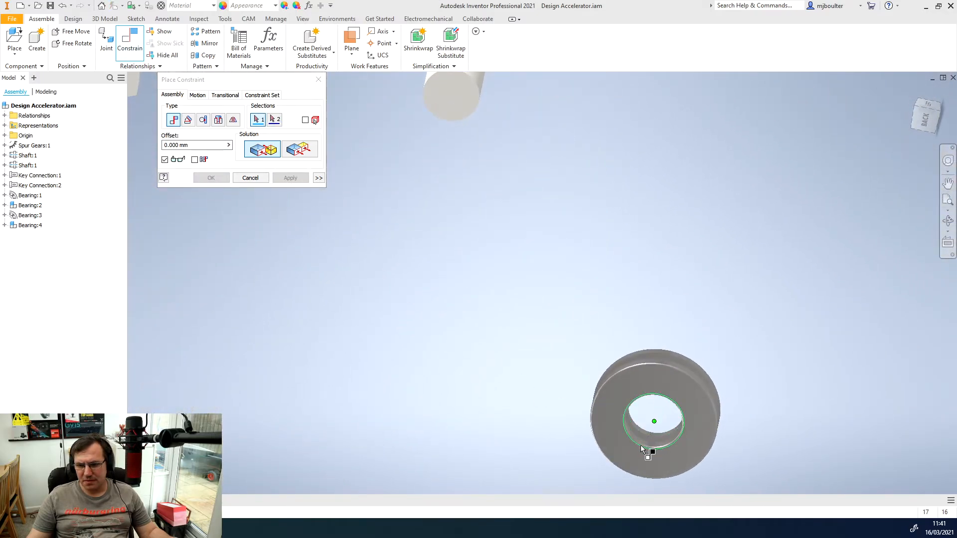
{"action": "middle_click_drag", "start_coordinate": [641, 455], "coordinate": [435, 421], "text": "shift"}
{"action": "left_click", "coordinate": [563, 378]}
{"action": "scroll", "coordinate": [568, 344], "scroll_direction": "up", "scroll_amount": 3}
{"action": "scroll", "coordinate": [527, 222], "scroll_direction": "down", "scroll_amount": 3}
{"action": "left_click", "coordinate": [506, 214]}
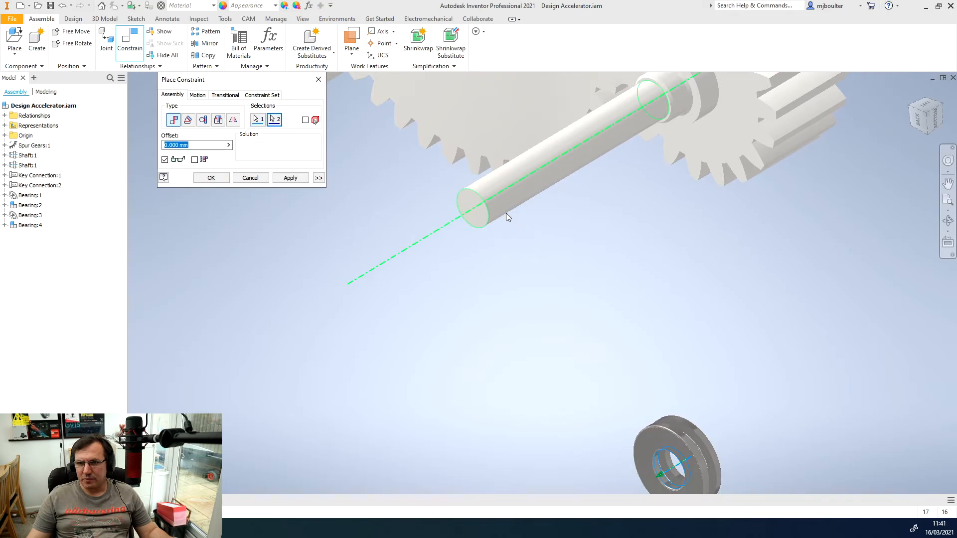
{"action": "middle_click_drag", "start_coordinate": [504, 210], "coordinate": [379, 194], "text": "shift"}
{"action": "left_click", "coordinate": [290, 178]}
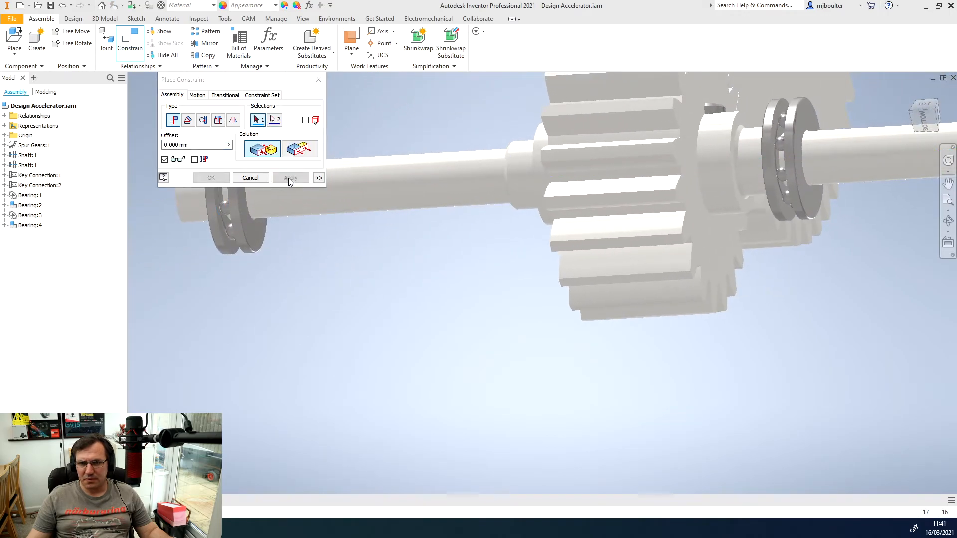
- Mate the last bearing's side face to the opposite shoulder of the smaller gear's shaft and finish placing constraints
{"action": "scroll", "coordinate": [237, 227], "scroll_direction": "down", "scroll_amount": 3}
{"action": "scroll", "coordinate": [237, 227], "scroll_direction": "up", "scroll_amount": 3}
{"action": "middle_click_drag", "start_coordinate": [331, 239], "coordinate": [701, 193]}
{"action": "left_click", "coordinate": [579, 252]}
{"action": "scroll", "coordinate": [683, 175], "scroll_direction": "down", "scroll_amount": 6}
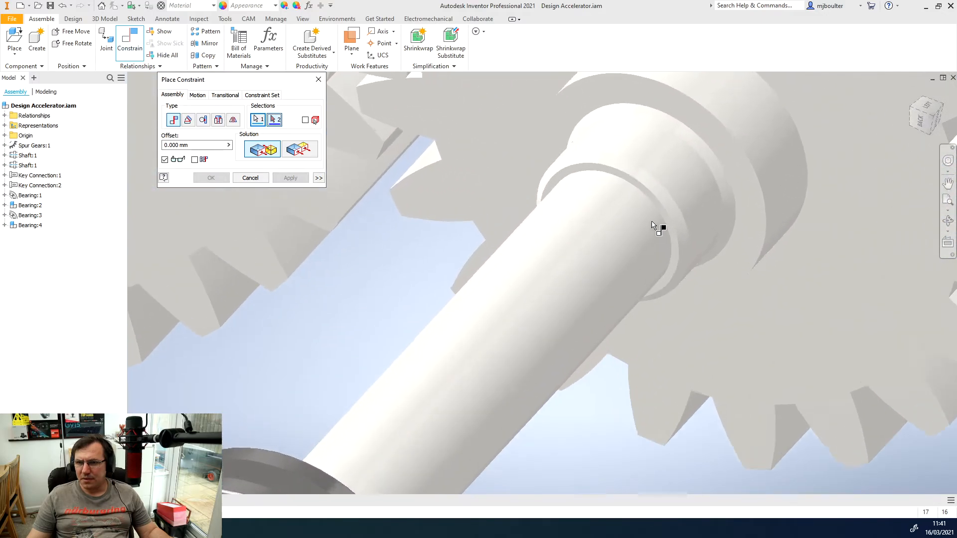
{"action": "left_click", "coordinate": [618, 255]}
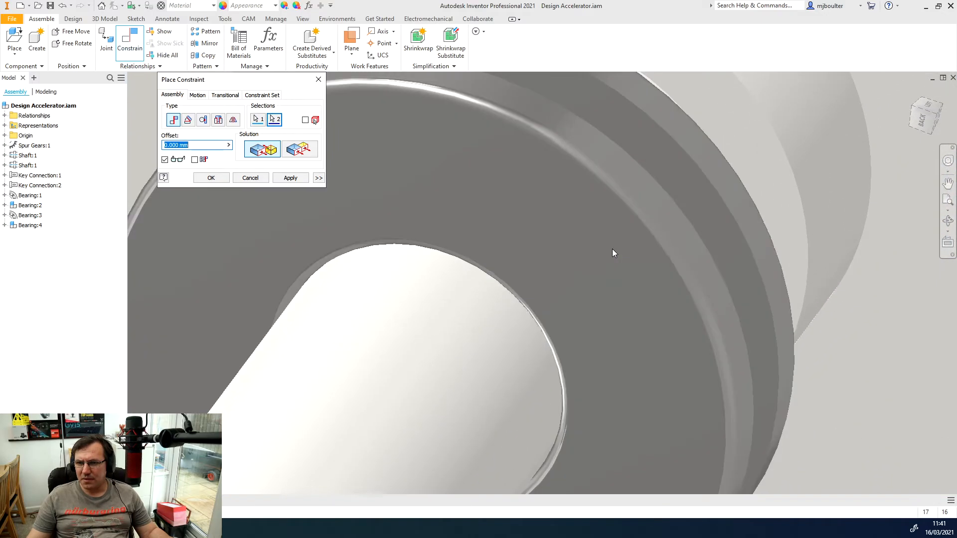
{"action": "left_click", "coordinate": [290, 177]}
{"action": "left_click", "coordinate": [250, 178]}
{"action": "scroll", "coordinate": [249, 177], "scroll_direction": "up", "scroll_amount": 5}
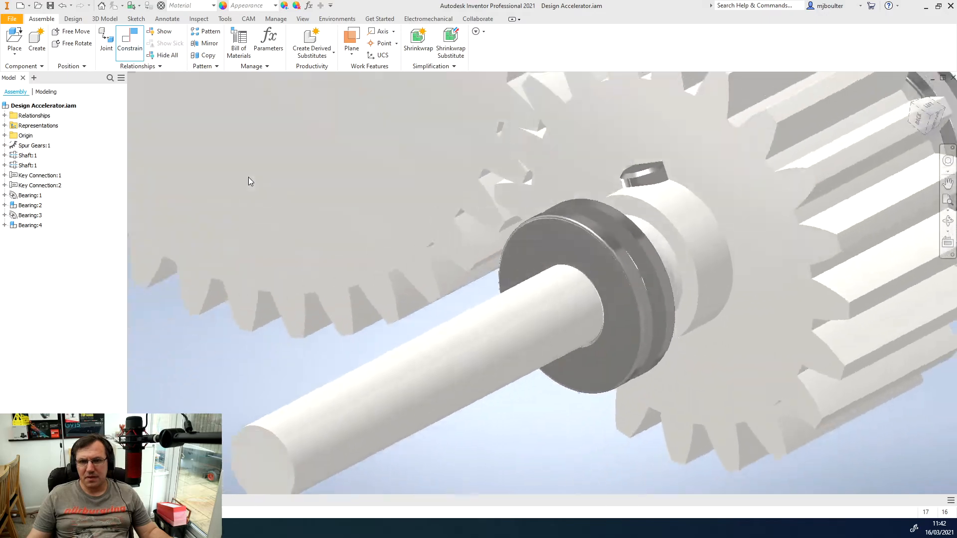
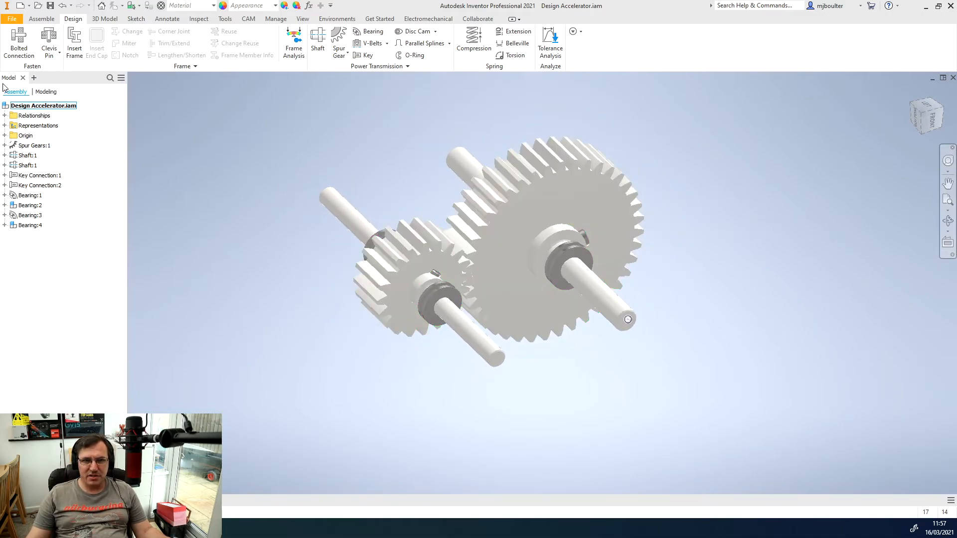
- List the assembly's origin planes and preview how the XY plane lies relative to the gears
{"action": "left_click", "coordinate": [40, 19]}
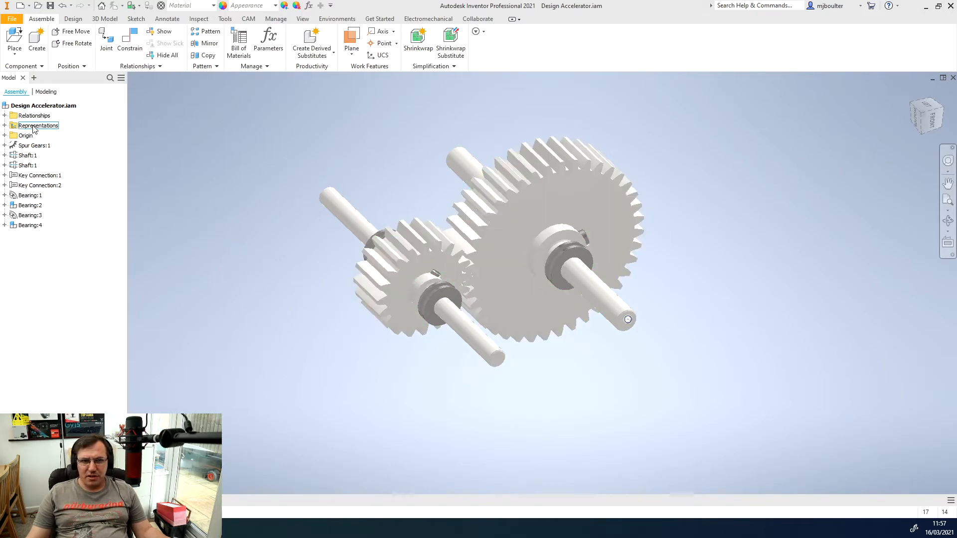
{"action": "left_click", "coordinate": [5, 136]}
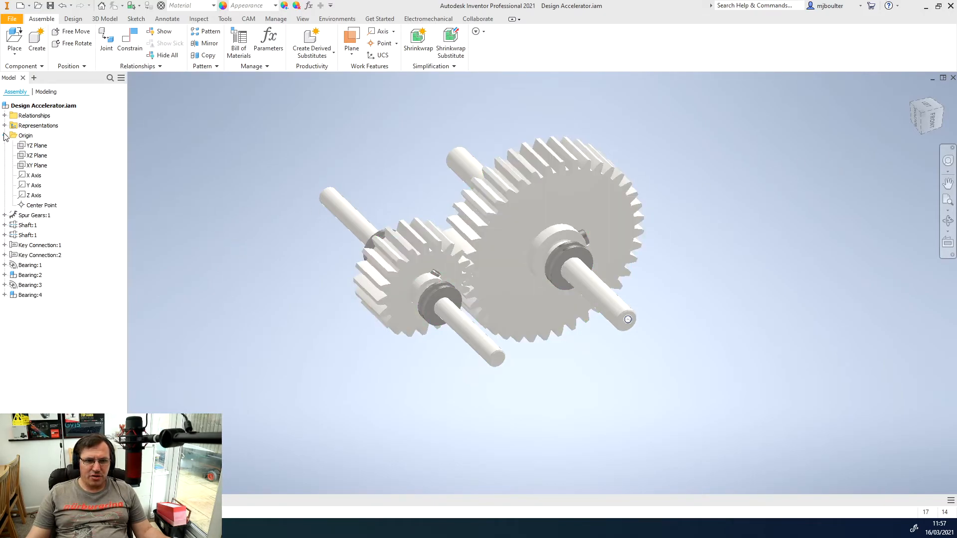
{"action": "mouse_move", "coordinate": [38, 163]}
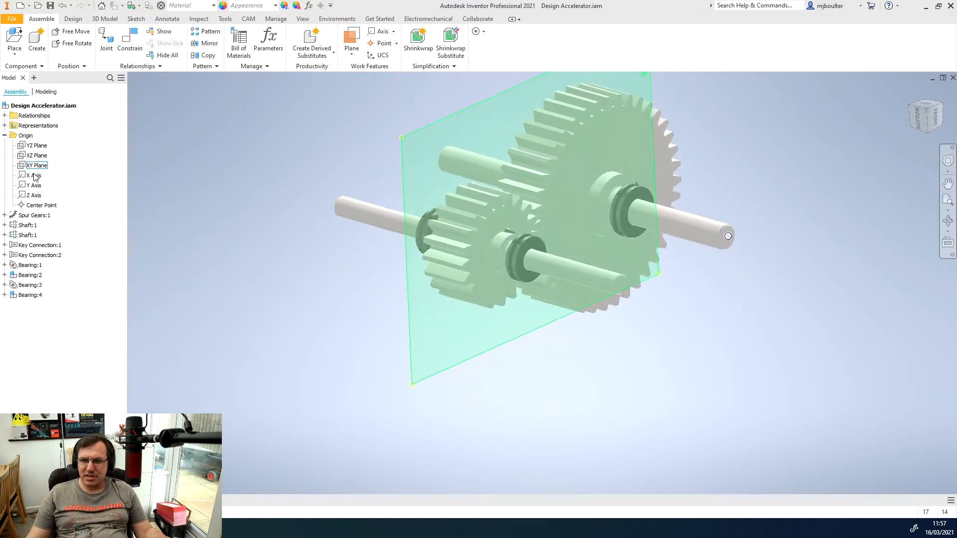
{"action": "left_click", "coordinate": [352, 35]}
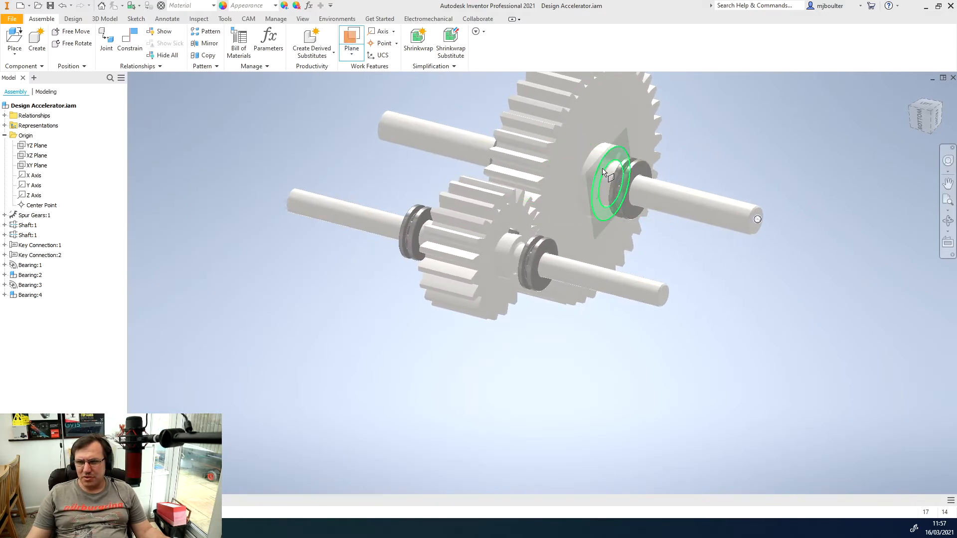
{"action": "left_click_drag", "start_coordinate": [604, 172], "coordinate": [630, 178]}
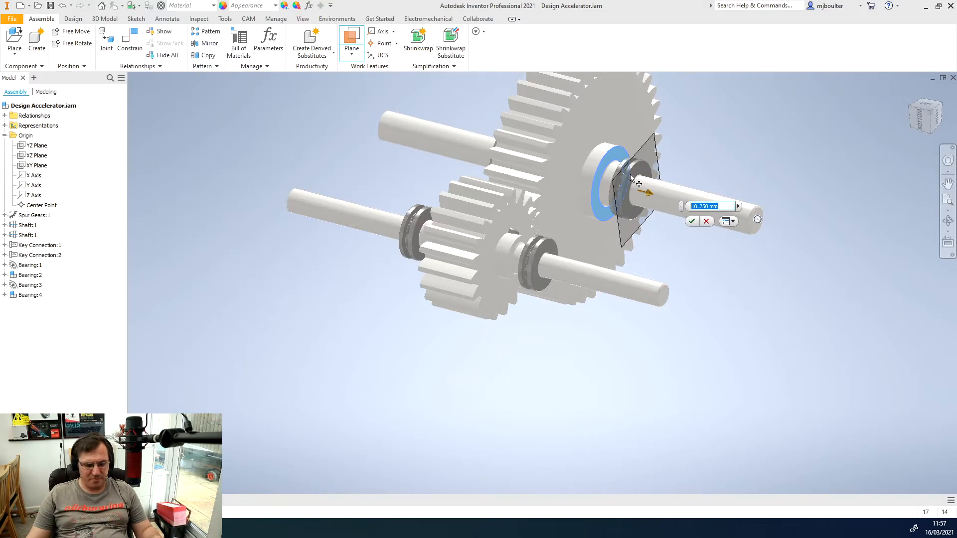
{"action": "key", "text": "Escape"}
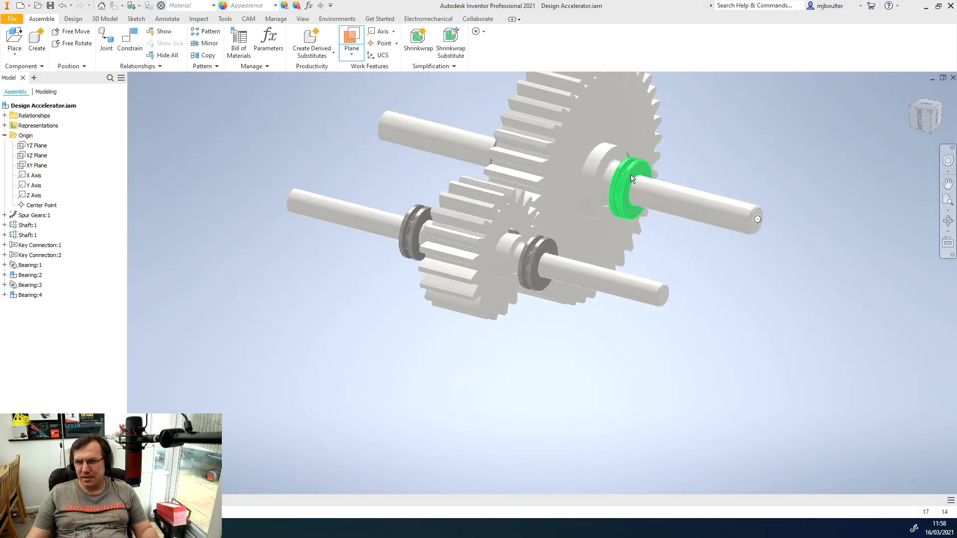
- Create a work plane on the outer side face of the bearing on the larger gear's shaft
{"action": "left_click", "coordinate": [352, 41]}
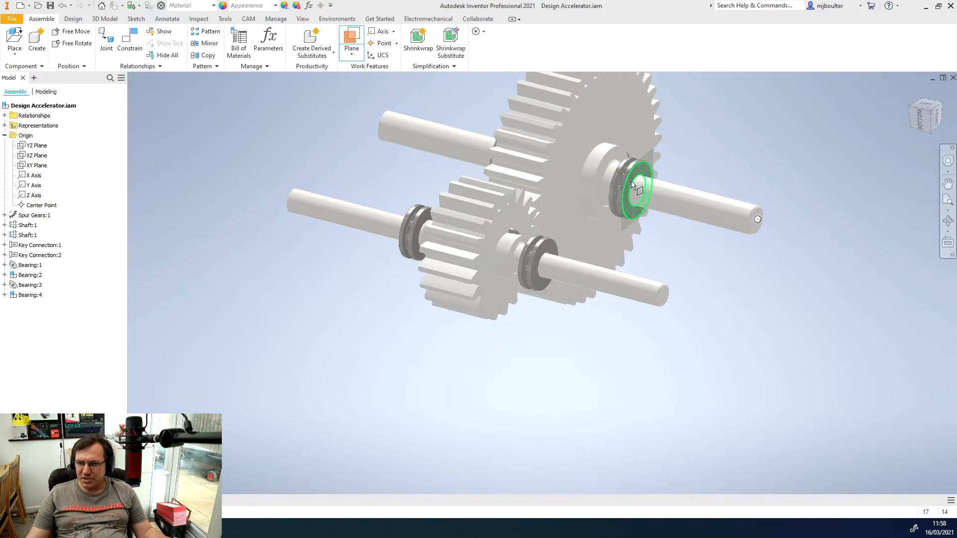
{"action": "left_click_drag", "start_coordinate": [632, 185], "coordinate": [638, 185]}
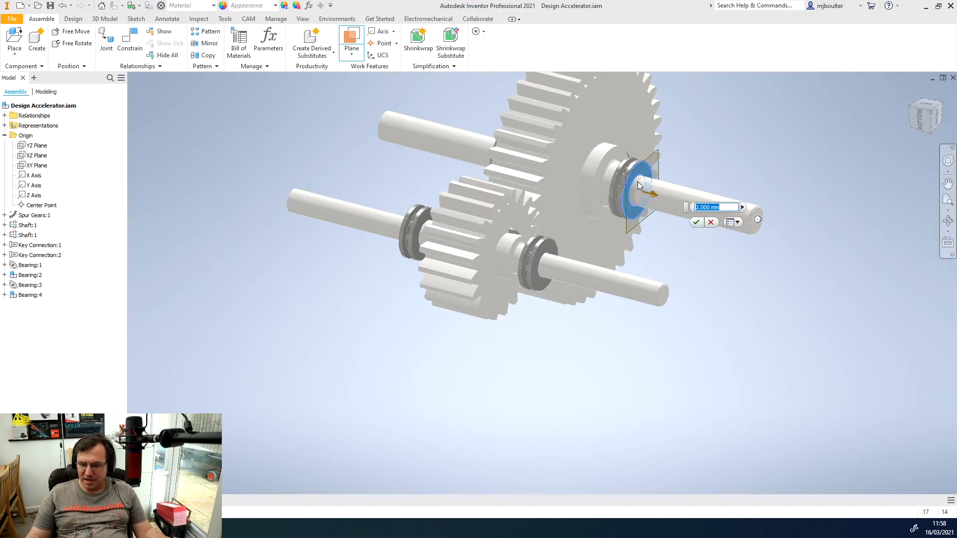
{"action": "key", "text": "Return"}
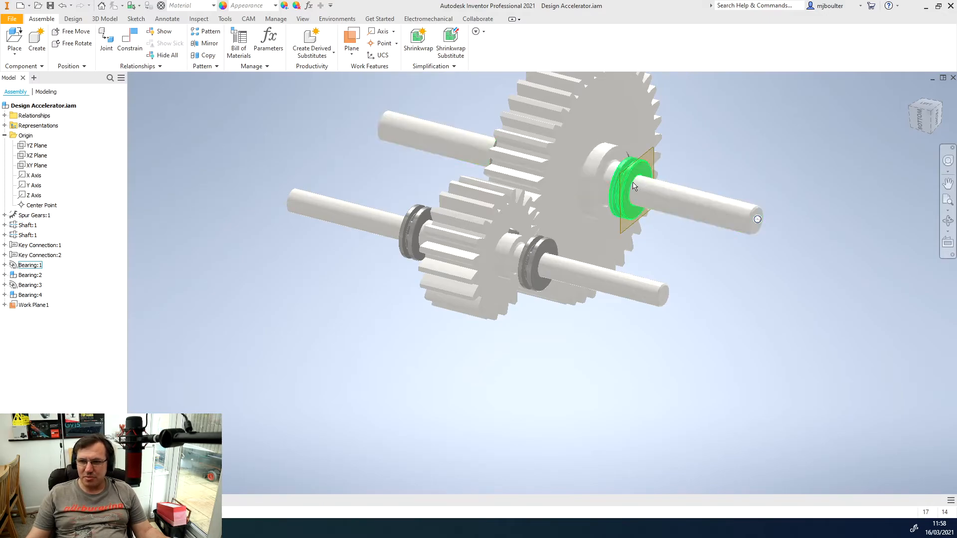
{"action": "scroll", "coordinate": [638, 214], "scroll_direction": "up", "scroll_amount": 4}
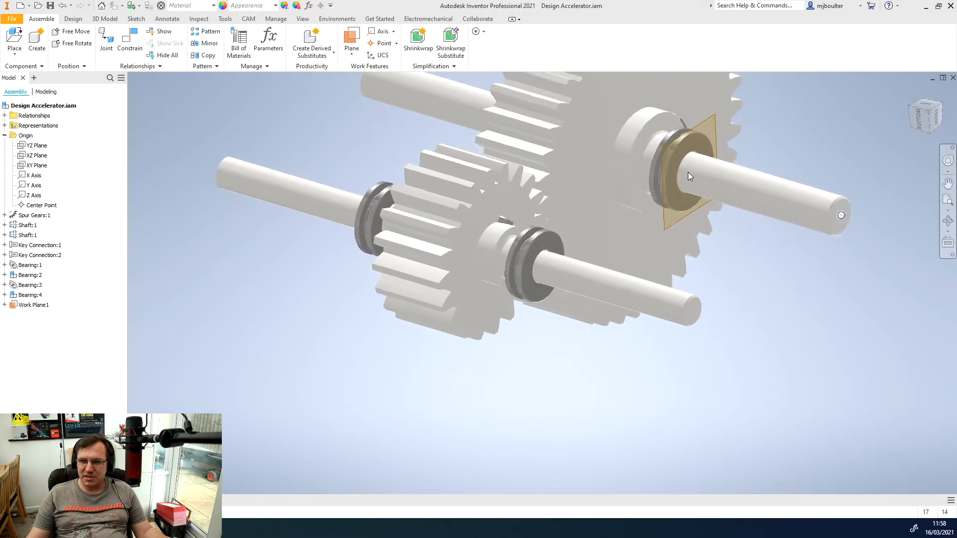
{"action": "middle_click_drag", "start_coordinate": [707, 138], "coordinate": [682, 149], "text": "shift"}
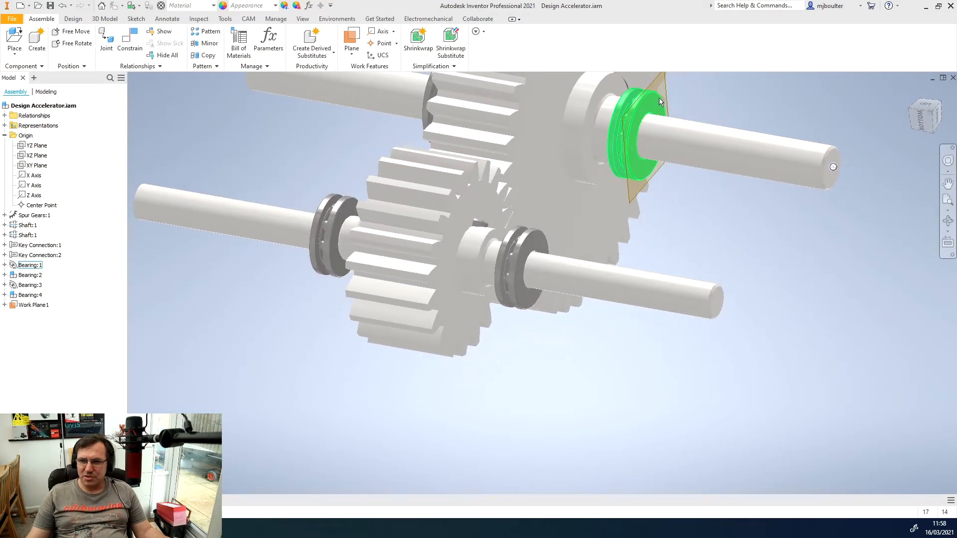
{"action": "scroll", "coordinate": [618, 286], "scroll_direction": "down", "scroll_amount": 4}
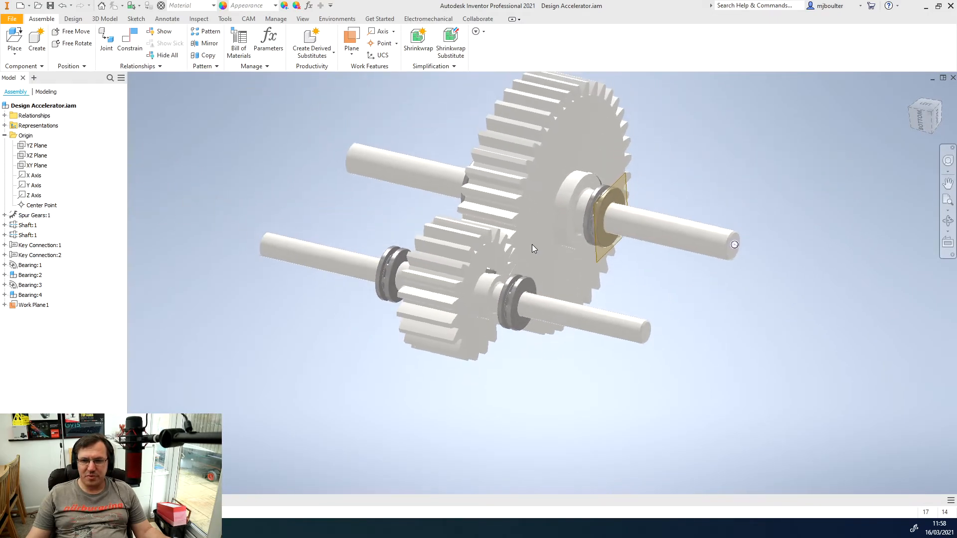
- Create an in-place part named Case from the Standard.ipt template, constrained to the work plane at the larger gear's bearing
{"action": "left_click", "coordinate": [33, 43]}
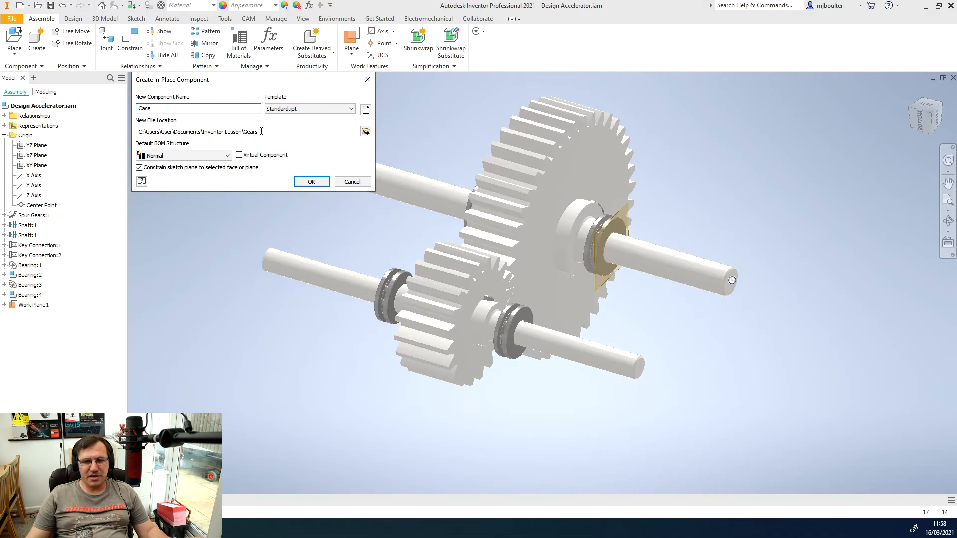
{"action": "left_click", "coordinate": [309, 183]}
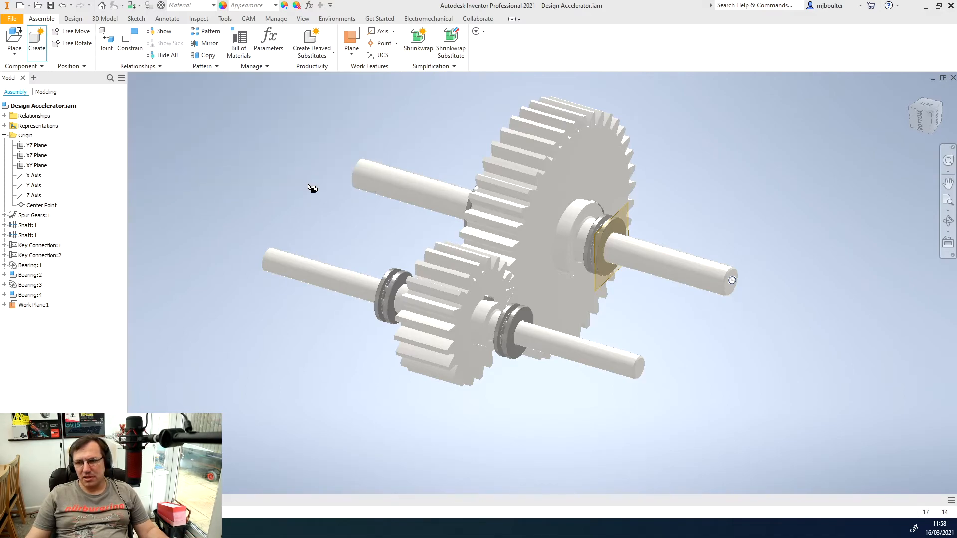
{"action": "left_click", "coordinate": [623, 219]}
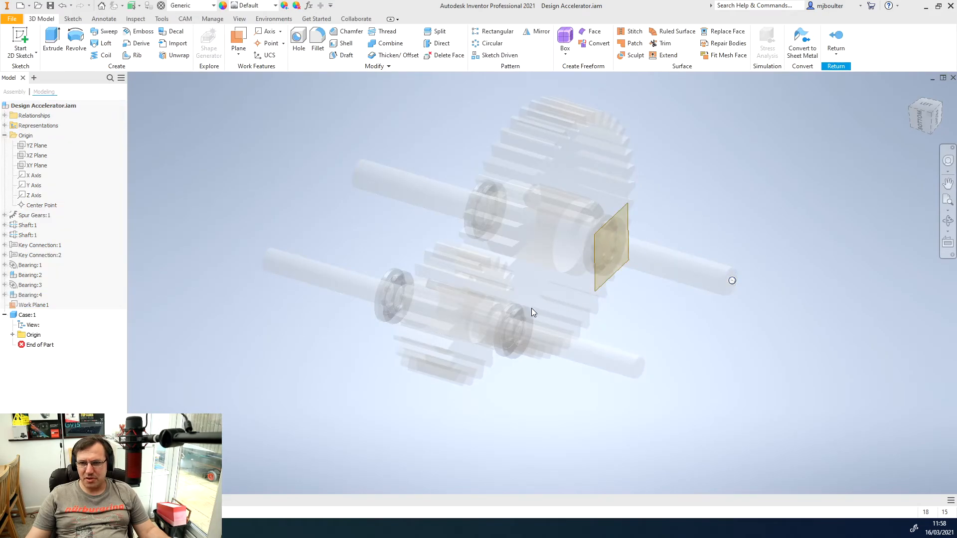
- Start a 2D sketch for the case on Work Plane1 and turn the view so both gears lie side by side
{"action": "middle_click_drag", "start_coordinate": [673, 180], "coordinate": [704, 171], "text": "shift"}
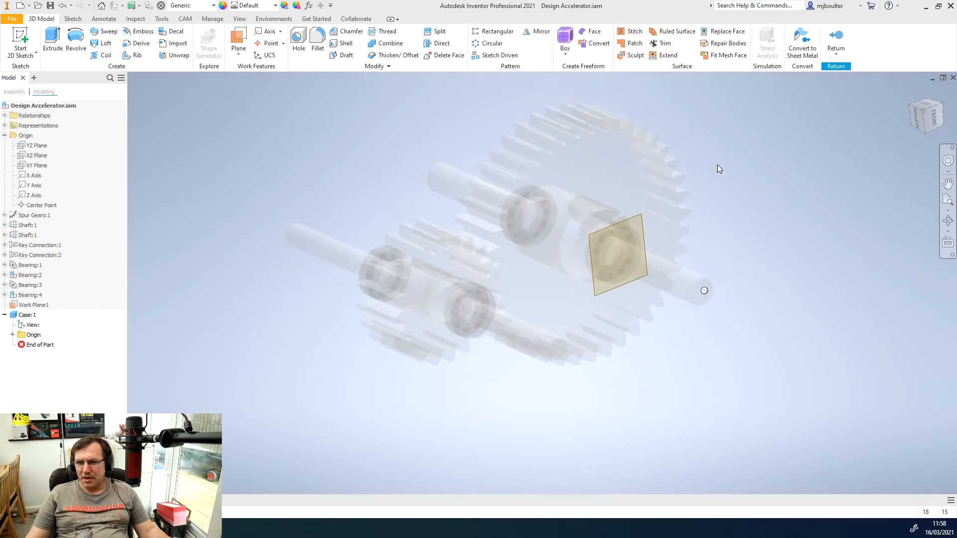
{"action": "left_click", "coordinate": [934, 121]}
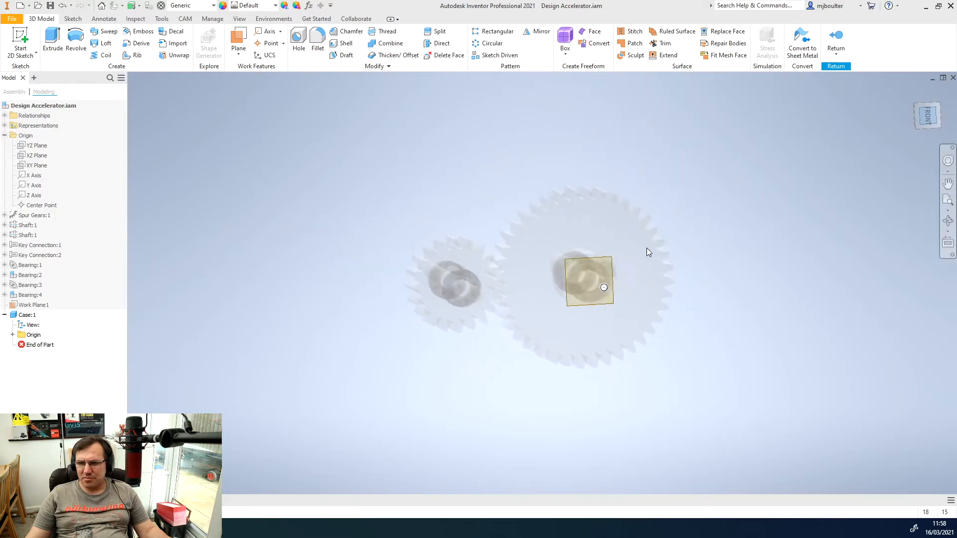
{"action": "scroll", "coordinate": [518, 296], "scroll_direction": "up", "scroll_amount": 3}
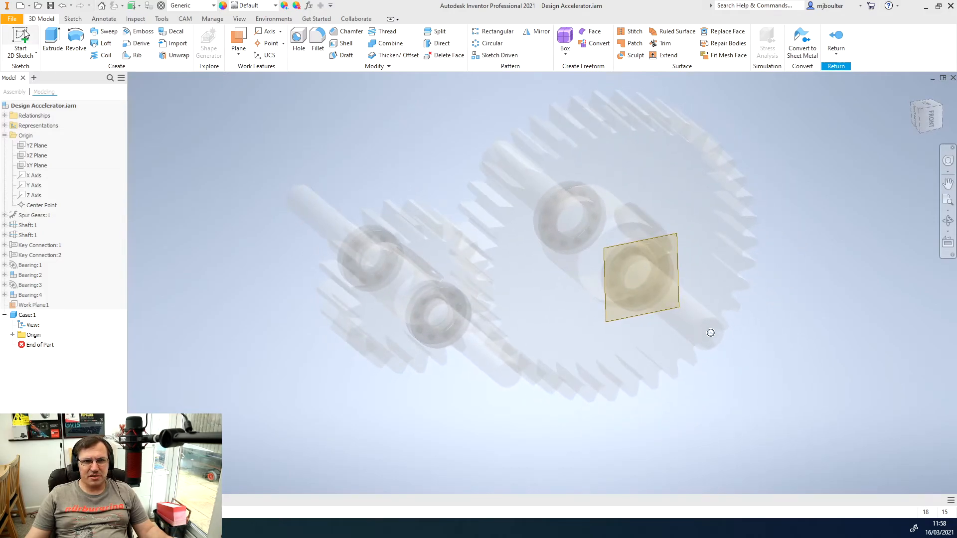
{"action": "left_click", "coordinate": [22, 31]}
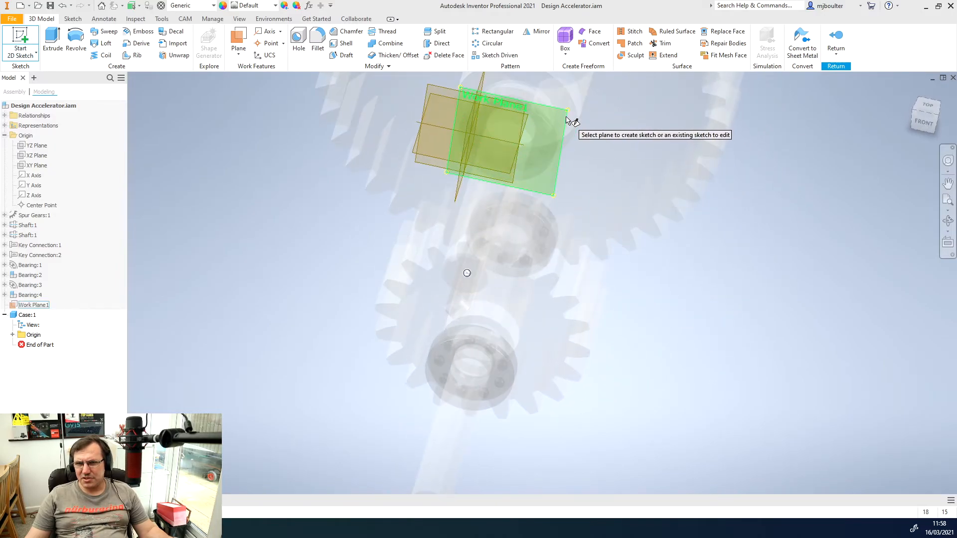
{"action": "left_click", "coordinate": [568, 119]}
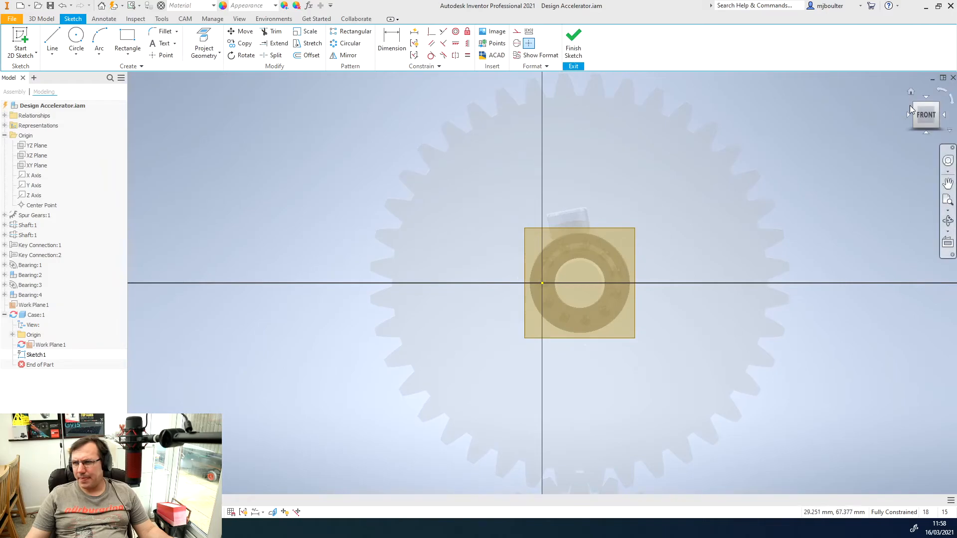
{"action": "left_click", "coordinate": [952, 99]}
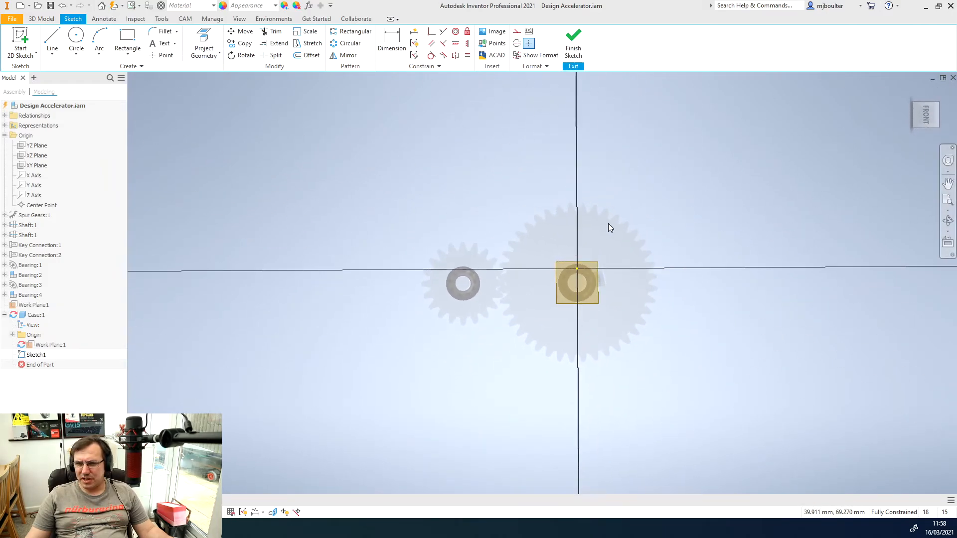
- Project the outer circular edges of the two bearings nearest the work plane, one on each shaft, into the sketch
{"action": "scroll", "coordinate": [564, 291], "scroll_direction": "up", "scroll_amount": 3}
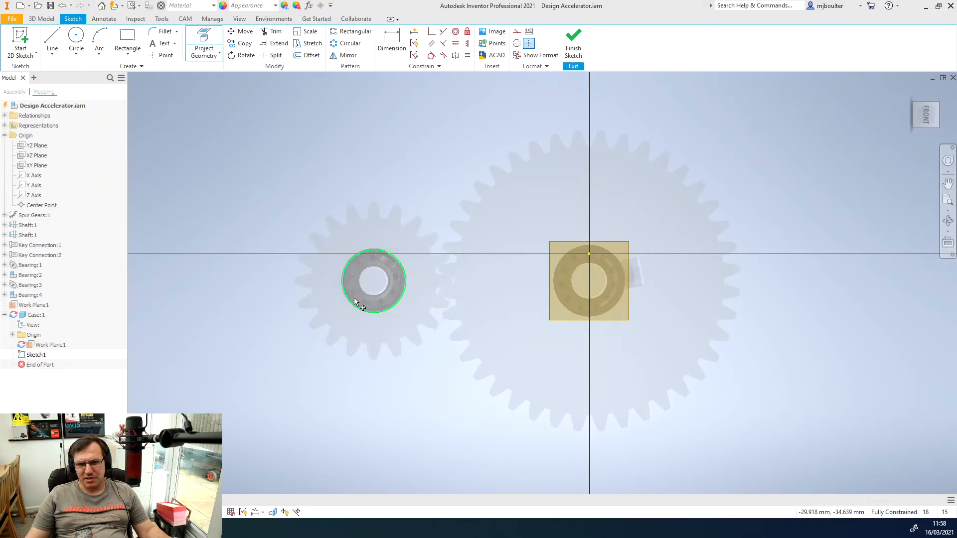
{"action": "middle_click_drag", "start_coordinate": [350, 301], "coordinate": [371, 342], "text": "shift"}
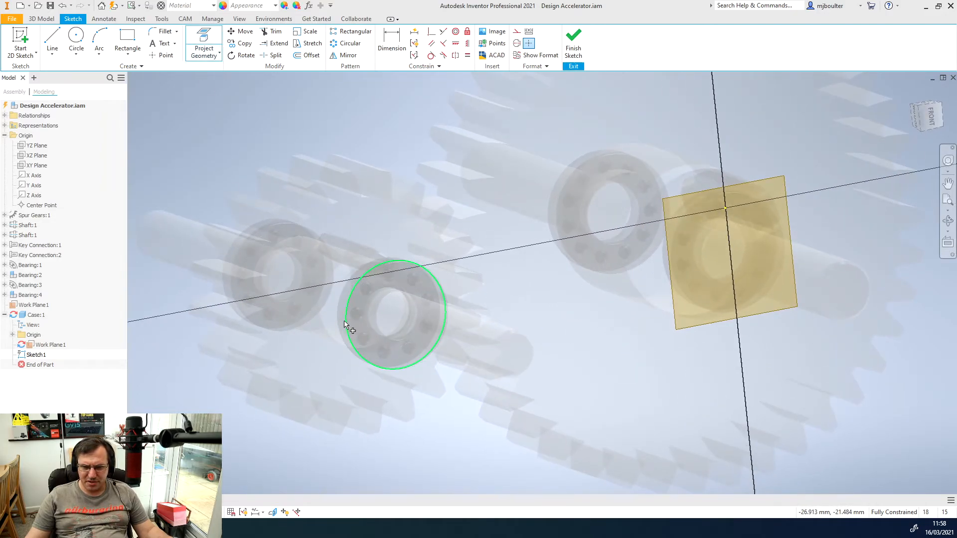
{"action": "left_click", "coordinate": [343, 324]}
{"action": "mouse_move", "coordinate": [404, 319]}
{"action": "middle_mouse_down", "text": "shift"}
{"action": "mouse_move", "coordinate": [679, 241]}
{"action": "mouse_move", "coordinate": [655, 258]}
{"action": "mouse_move", "coordinate": [663, 276]}
{"action": "middle_mouse_up", "text": "shift"}
{"action": "scroll", "coordinate": [662, 277], "scroll_direction": "down", "scroll_amount": 2}
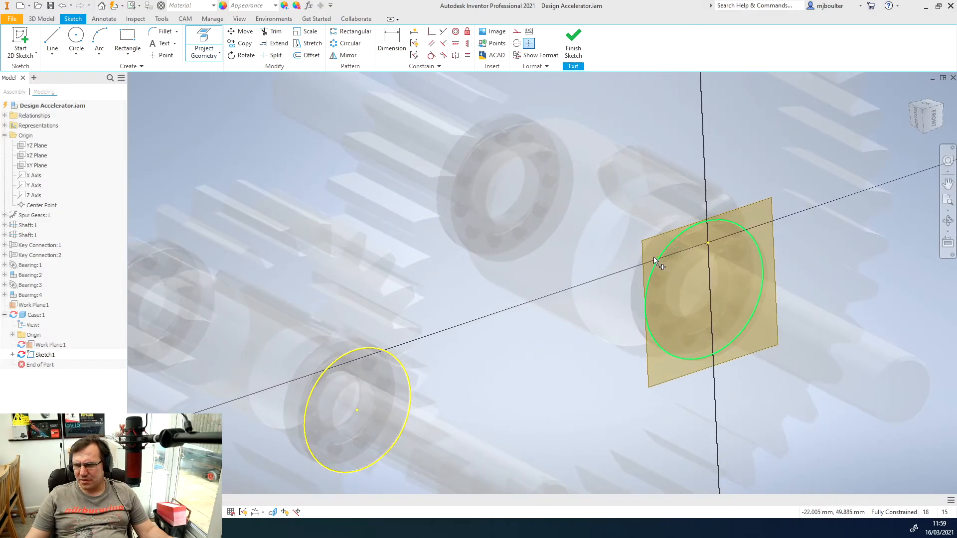
{"action": "middle_click_drag", "start_coordinate": [653, 259], "coordinate": [696, 269], "text": "shift"}
{"action": "left_click", "coordinate": [684, 258]}
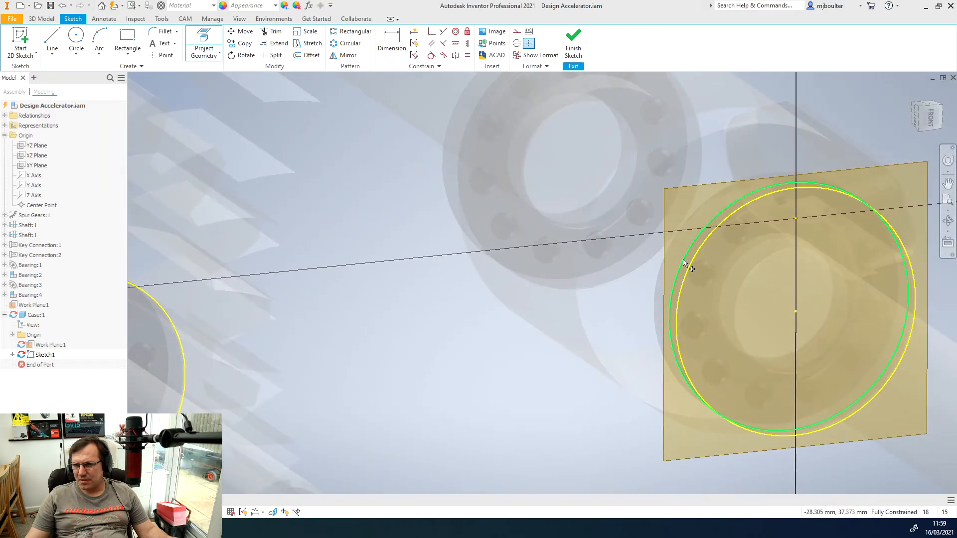
- Sketch an open rectangular outline about 194 mm wide and 57 mm high below the gears, linking the outer sides of both bearing circles
{"action": "scroll", "coordinate": [683, 258], "scroll_direction": "up", "scroll_amount": 3}
{"action": "left_click", "coordinate": [930, 119]}
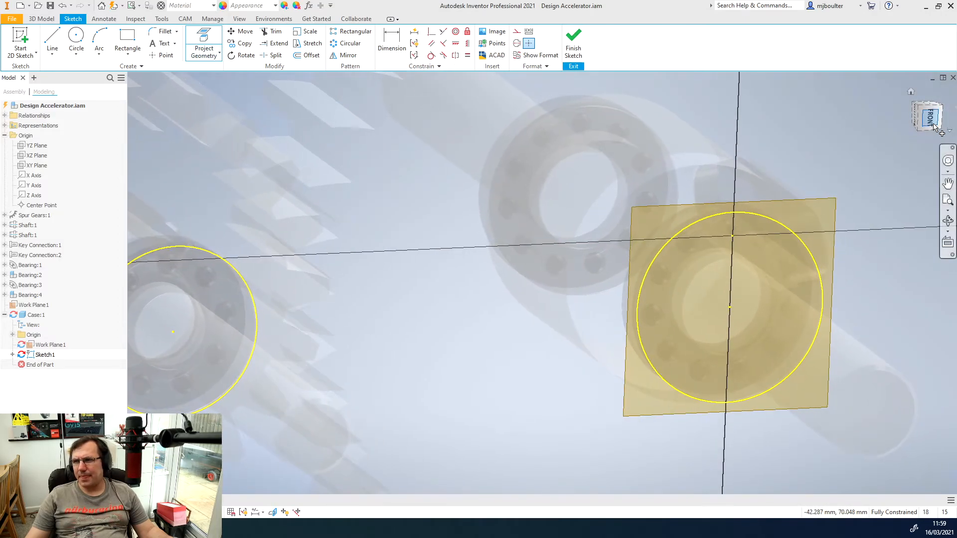
{"action": "scroll", "coordinate": [557, 319], "scroll_direction": "down", "scroll_amount": 3}
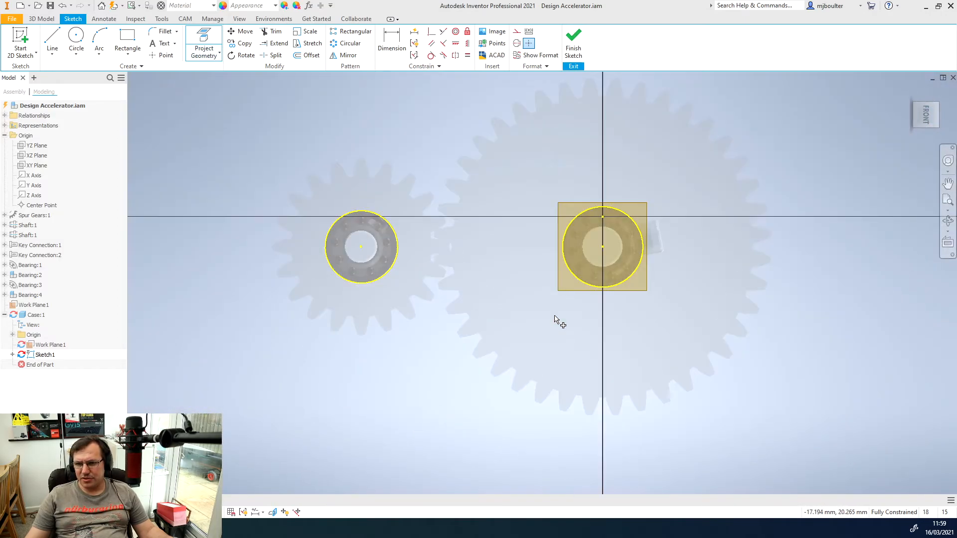
{"action": "middle_click_drag", "start_coordinate": [453, 316], "coordinate": [498, 302]}
{"action": "scroll", "coordinate": [497, 302], "scroll_direction": "up", "scroll_amount": 2}
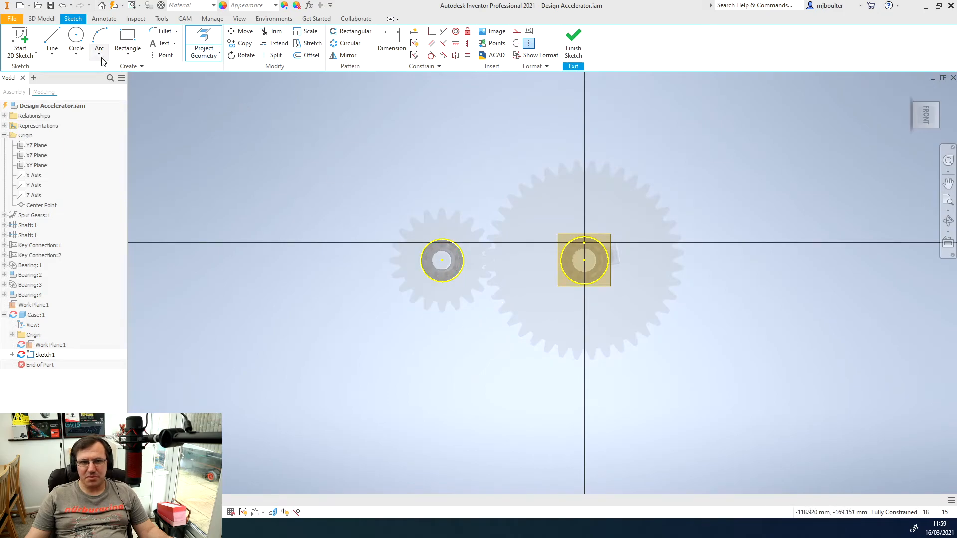
{"action": "left_click", "coordinate": [52, 40]}
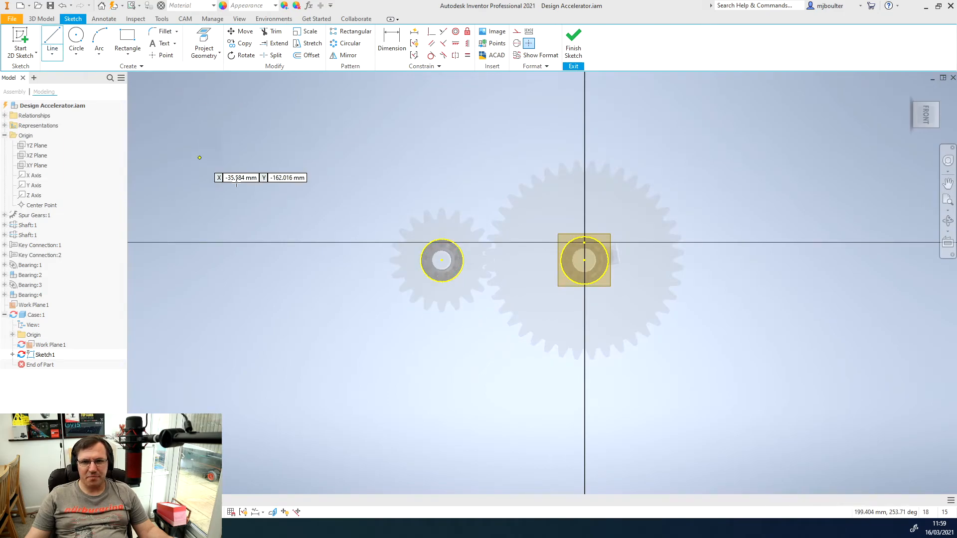
{"action": "left_click", "coordinate": [420, 260]}
{"action": "left_click", "coordinate": [328, 260]}
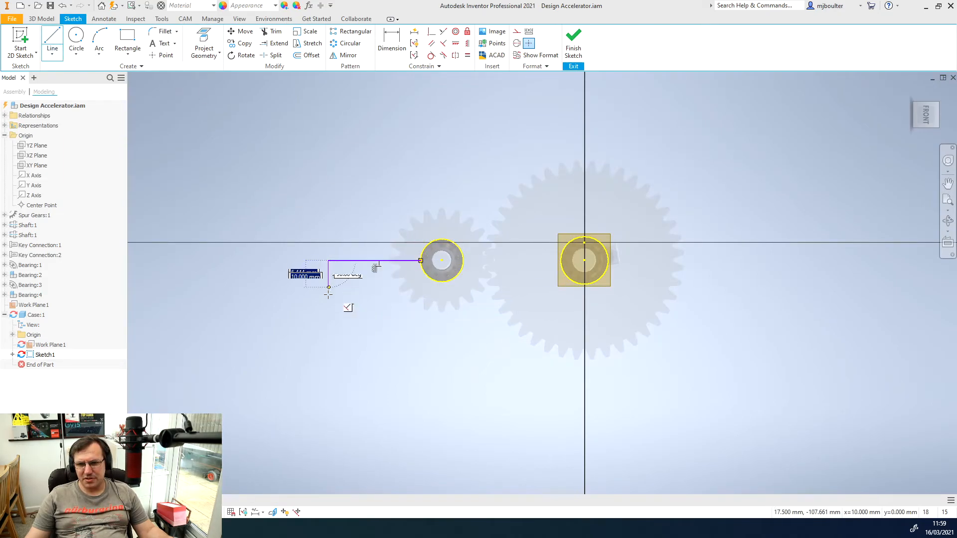
{"action": "left_click", "coordinate": [327, 400]}
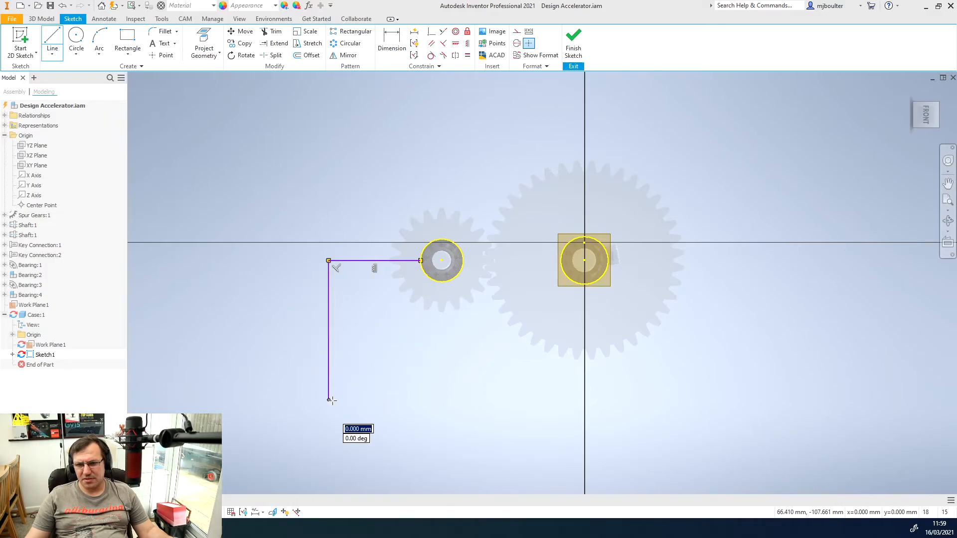
{"action": "left_click", "coordinate": [790, 400]}
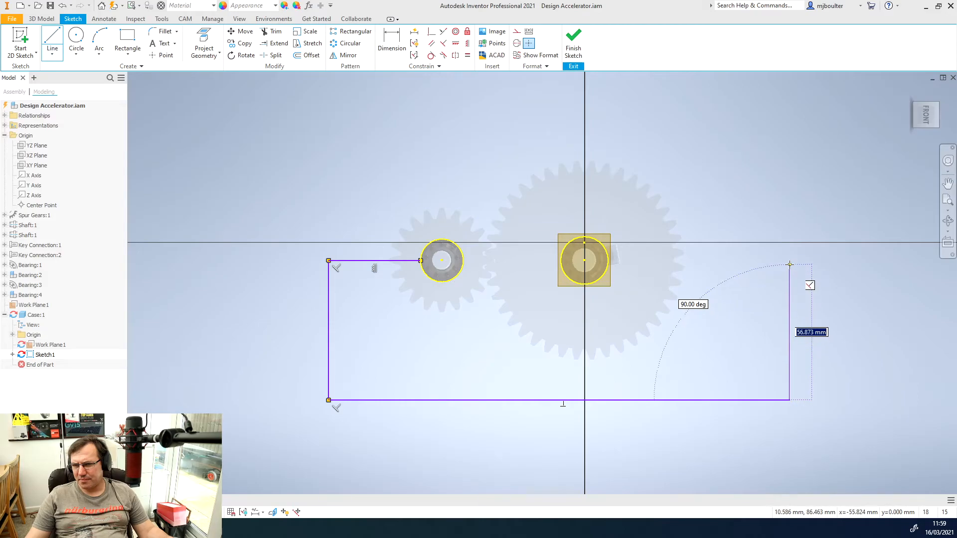
{"action": "left_click", "coordinate": [789, 264]}
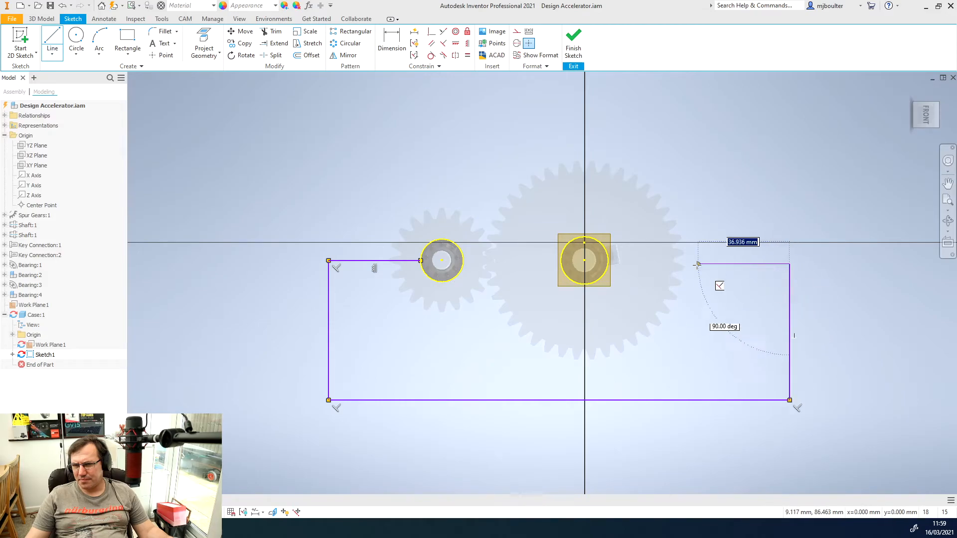
{"action": "left_click", "coordinate": [606, 264]}
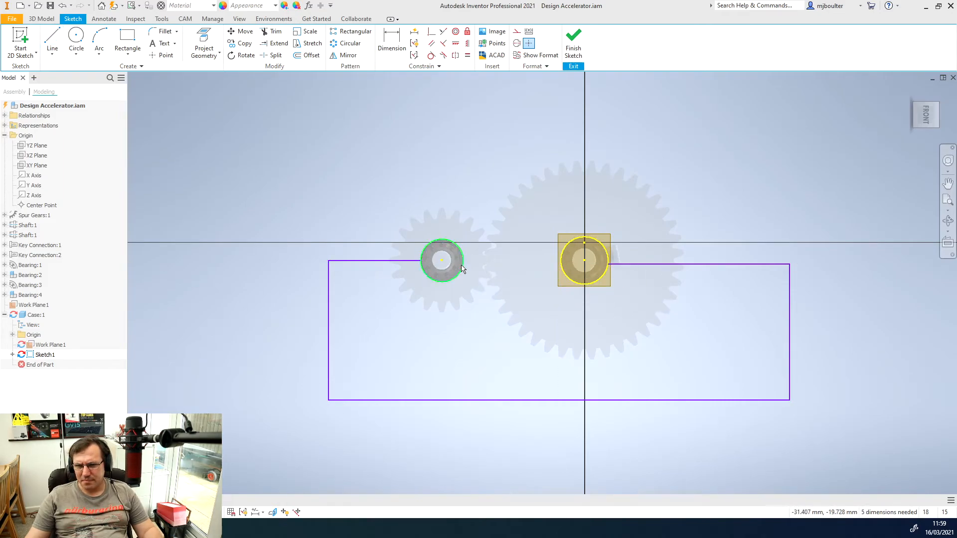
- Join the inner sides of the two bearing circles with a horizontal line and finish the sketch
{"action": "left_click", "coordinate": [50, 38]}
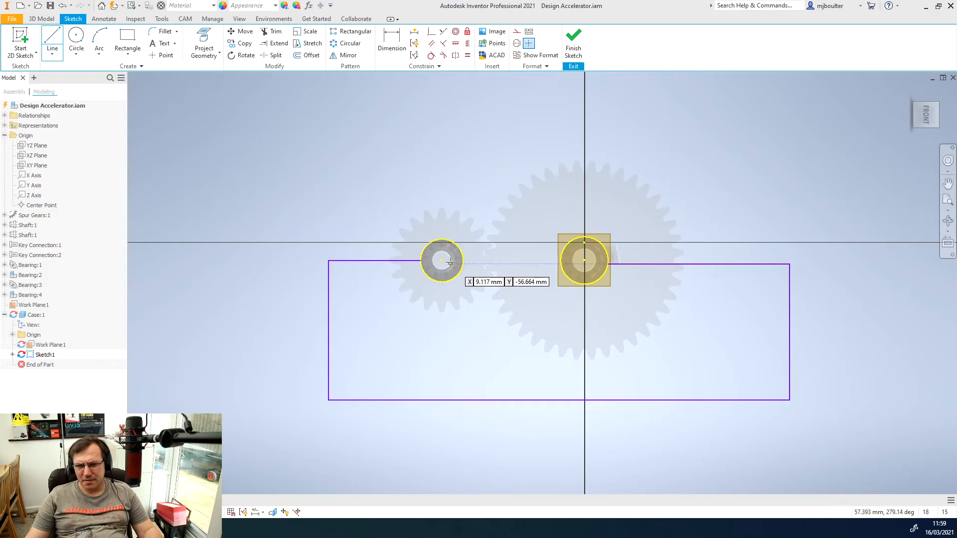
{"action": "left_click", "coordinate": [460, 271]}
{"action": "left_click", "coordinate": [562, 272]}
{"action": "key", "text": "Escape"}
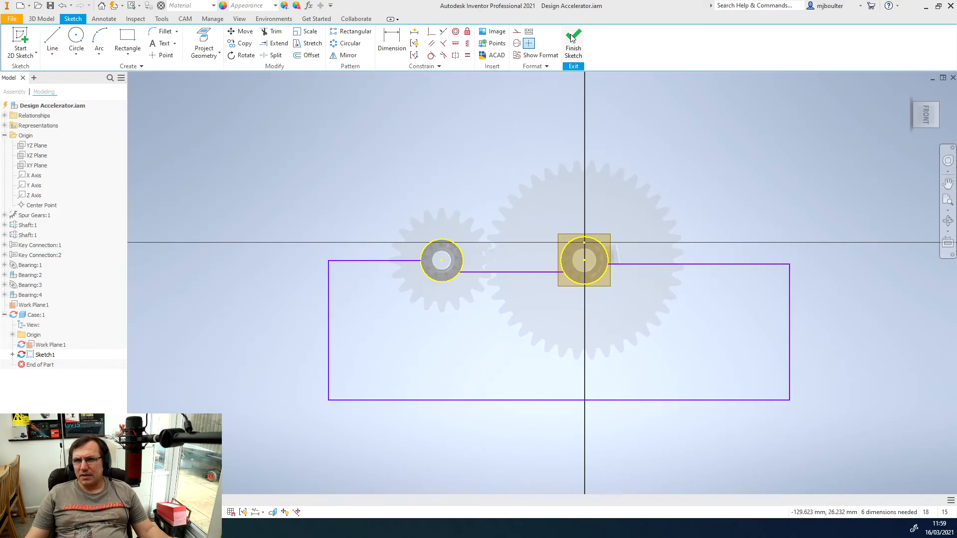
{"action": "left_click", "coordinate": [573, 37]}
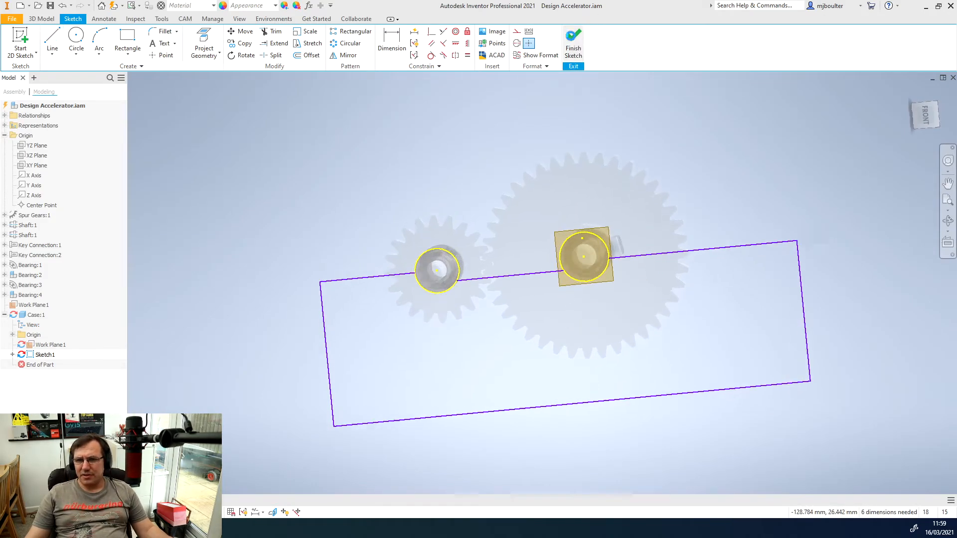
- Extrude the case profile from the work plane across the gears to the face of the bearing on the opposite side, and return to the assembly
{"action": "key", "text": "e"}
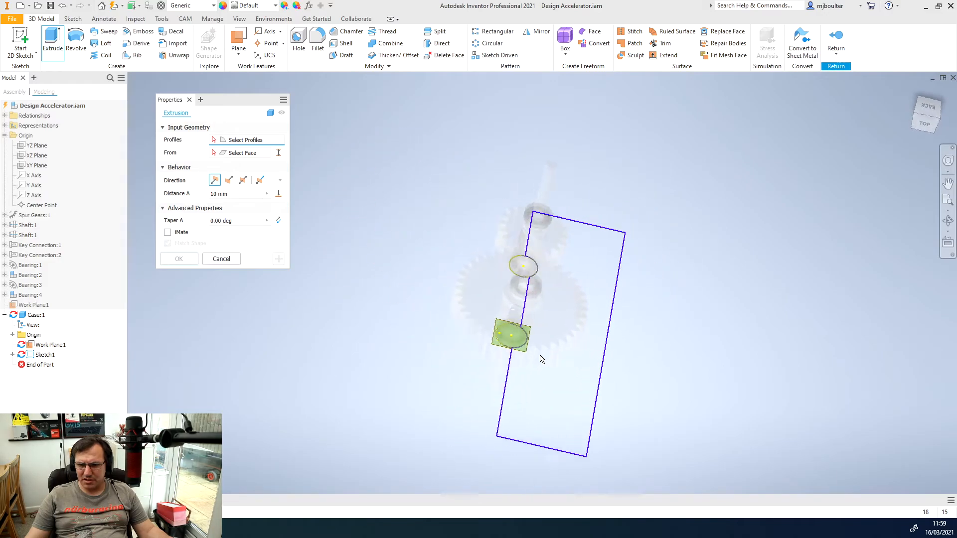
{"action": "left_click", "coordinate": [548, 388]}
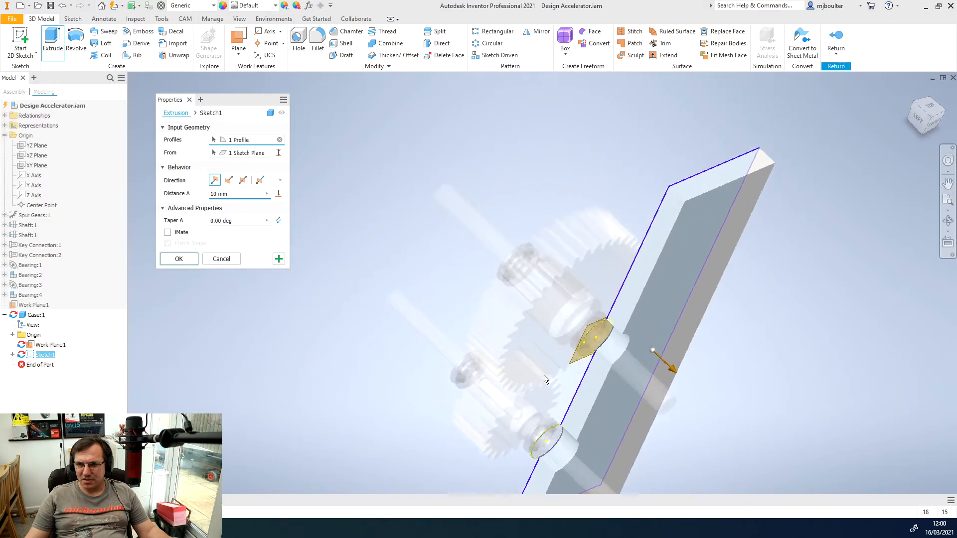
{"action": "left_click", "coordinate": [231, 182]}
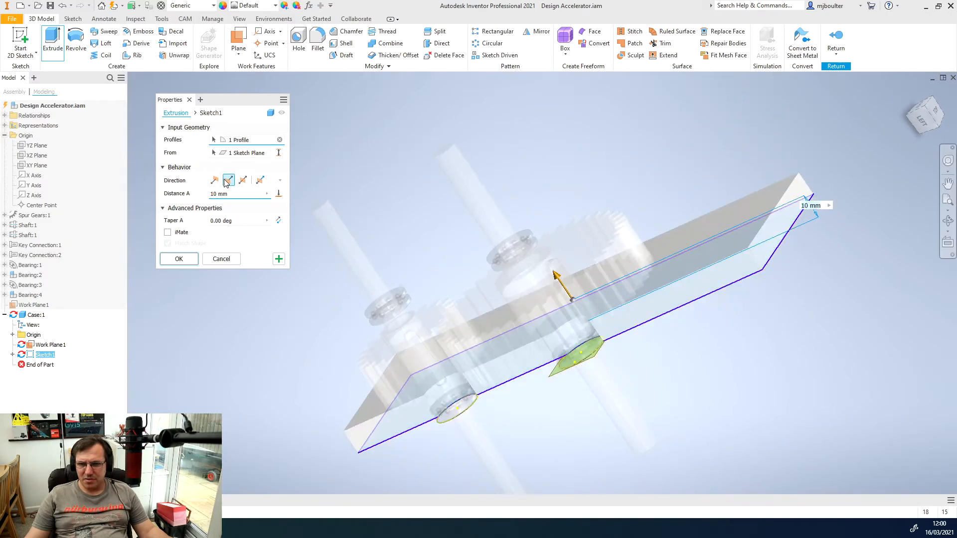
{"action": "left_click", "coordinate": [280, 201]}
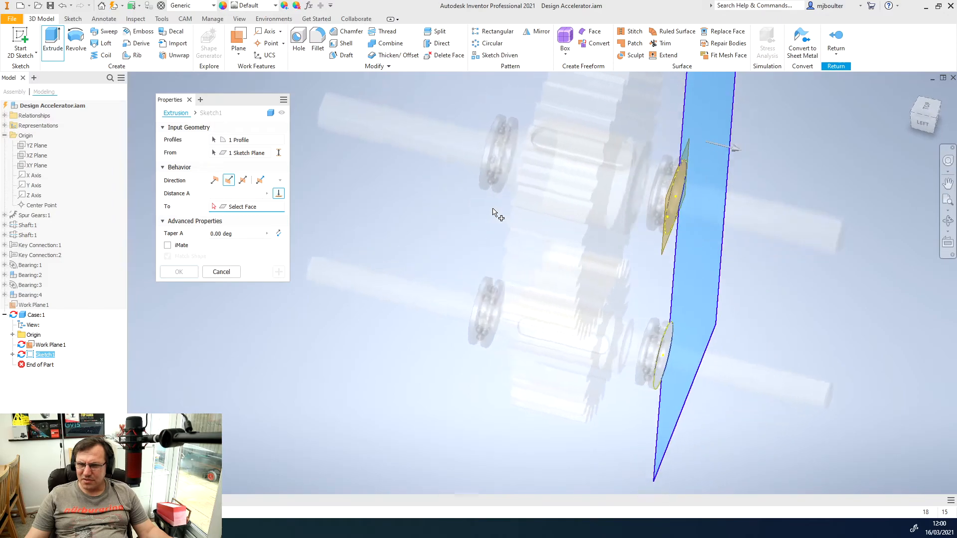
{"action": "left_click", "coordinate": [571, 156]}
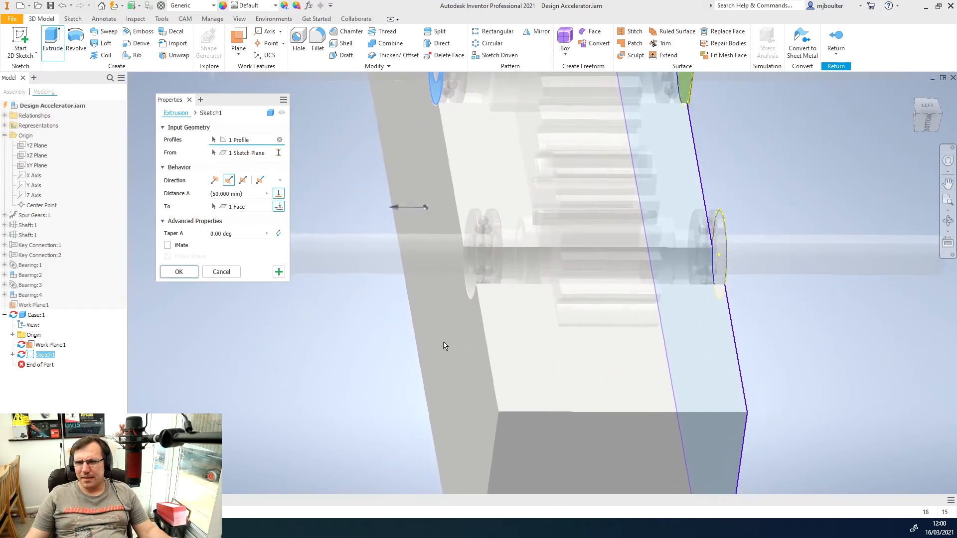
{"action": "left_click", "coordinate": [180, 272]}
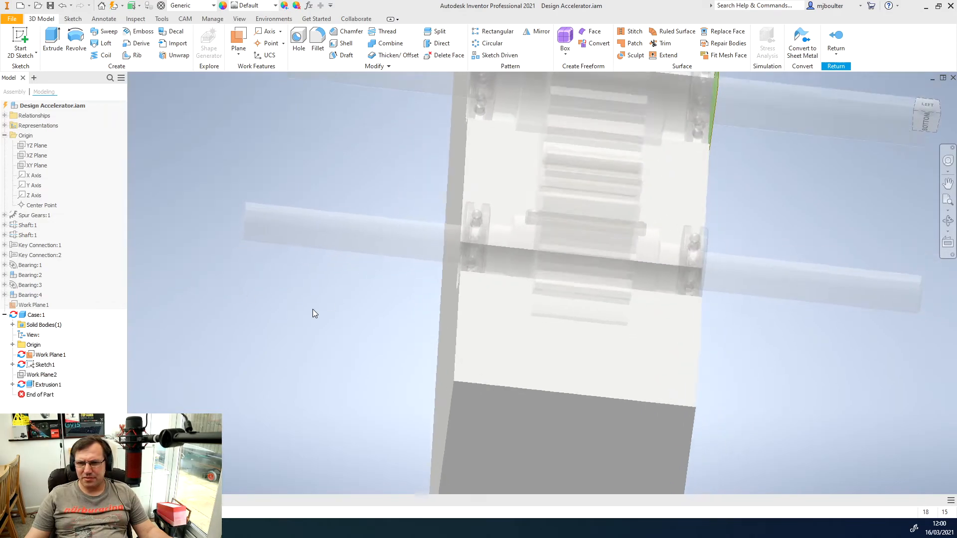
{"action": "left_click", "coordinate": [842, 43]}
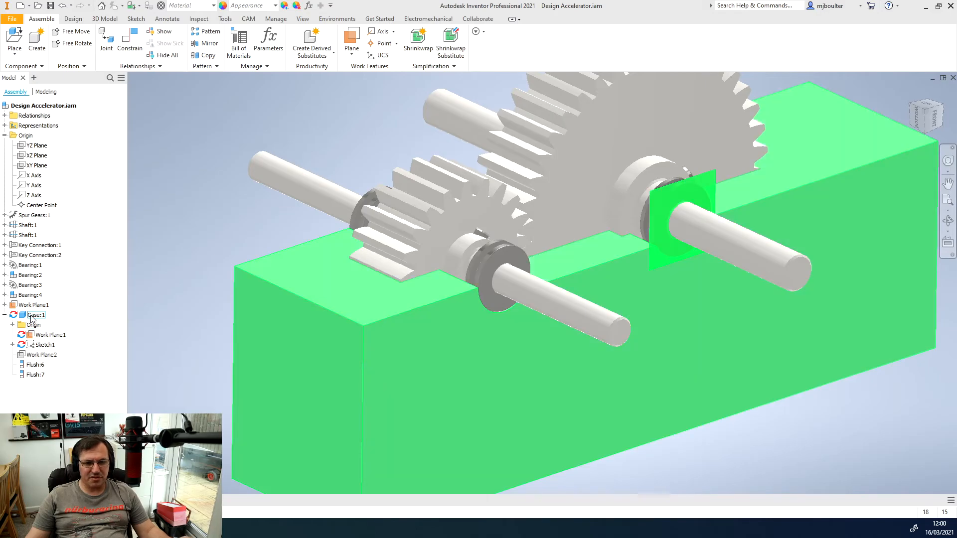
- Shell the case to a 4 mm wall thickness, removing its three upper faces and both curved bearing seats, and return to the assembly
{"action": "double_click", "coordinate": [31, 316]}
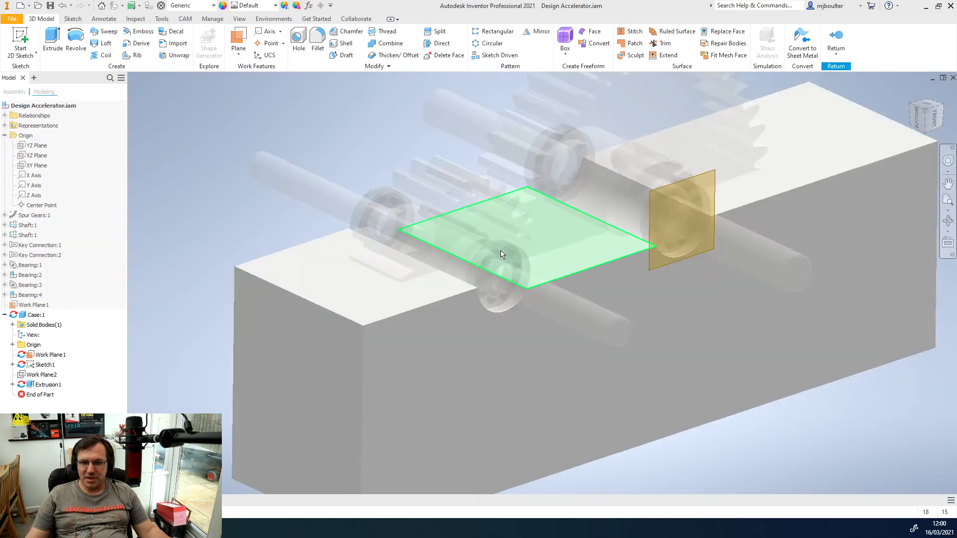
{"action": "left_click", "coordinate": [349, 44]}
{"action": "left_click", "coordinate": [350, 281]}
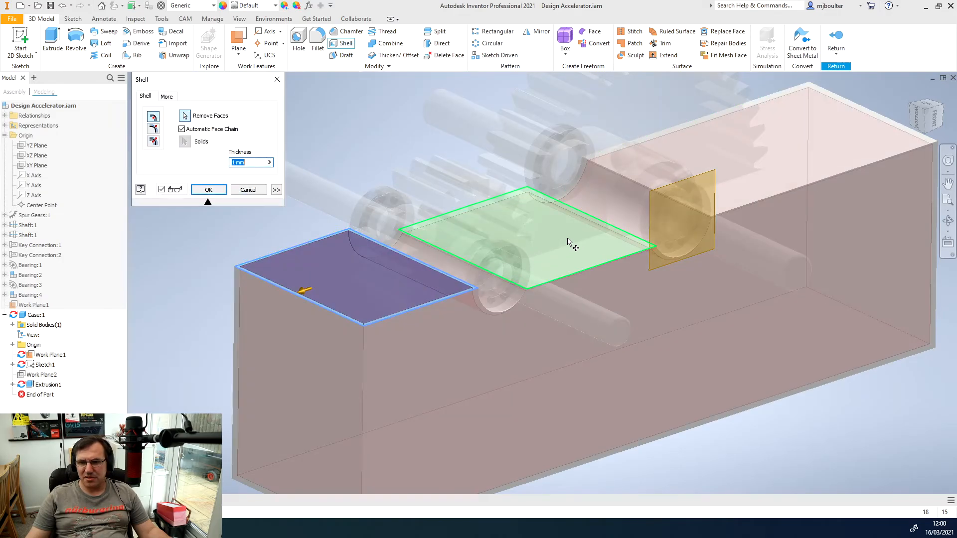
{"action": "left_click", "coordinate": [573, 238]}
{"action": "left_click", "coordinate": [490, 294]}
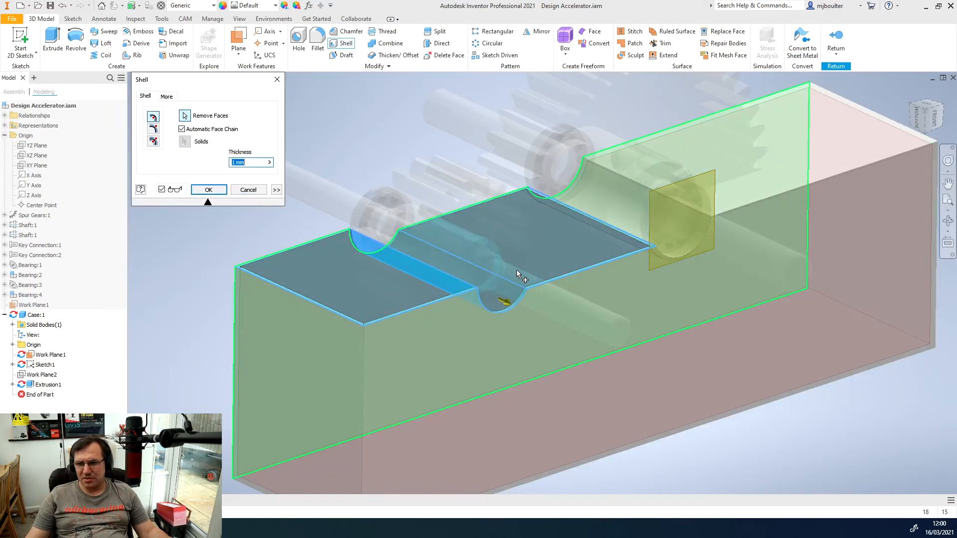
{"action": "left_click", "coordinate": [640, 223]}
{"action": "left_click", "coordinate": [757, 162]}
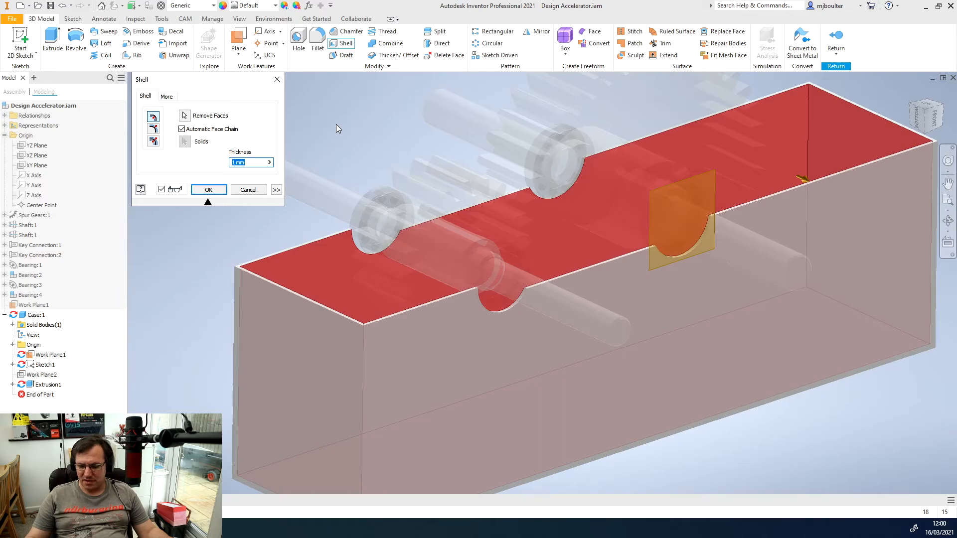
{"action": "type", "text": "5"}
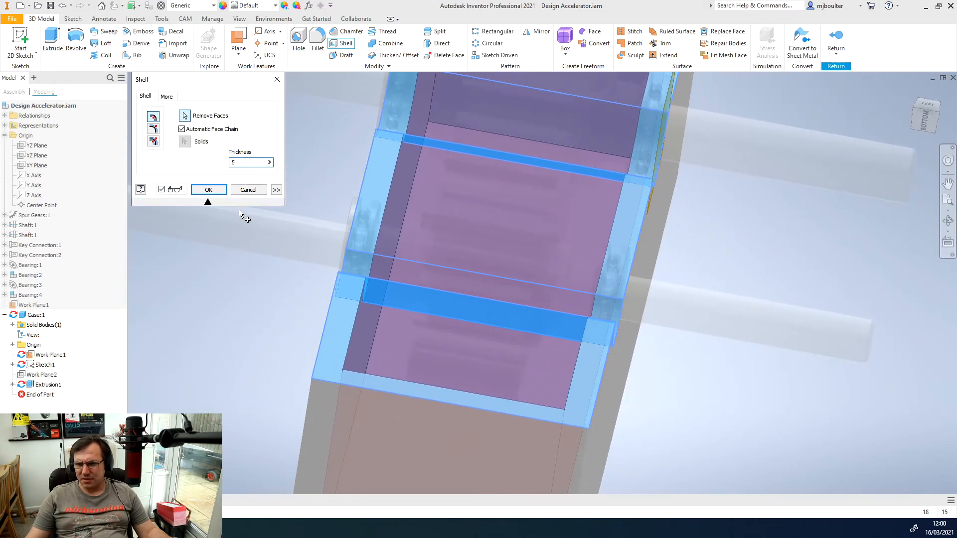
{"action": "left_click", "coordinate": [245, 162]}
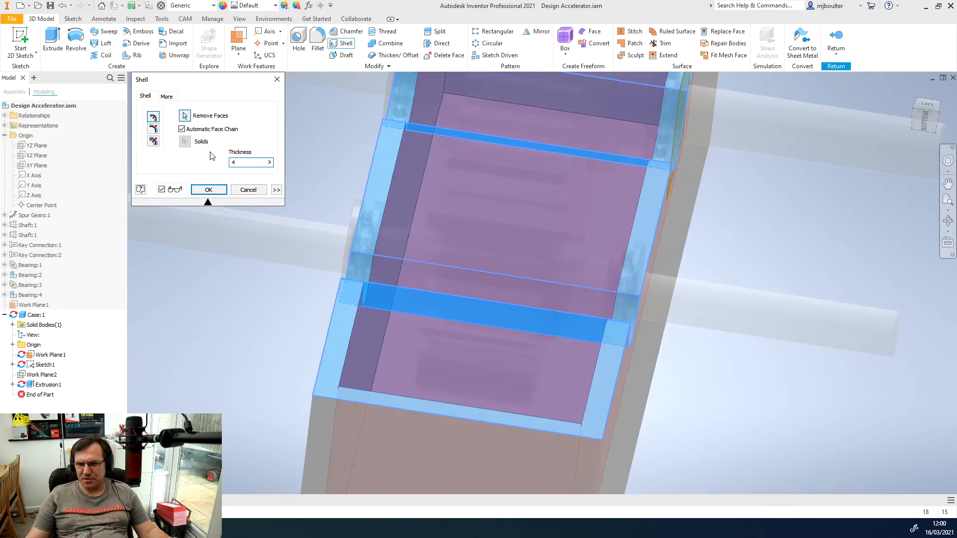
{"action": "left_click", "coordinate": [207, 189]}
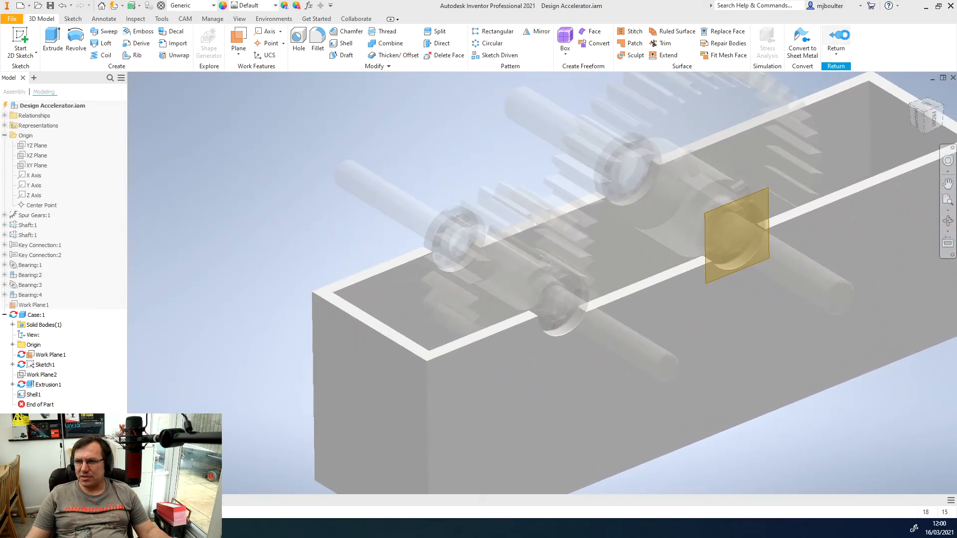
{"action": "left_click", "coordinate": [836, 40]}
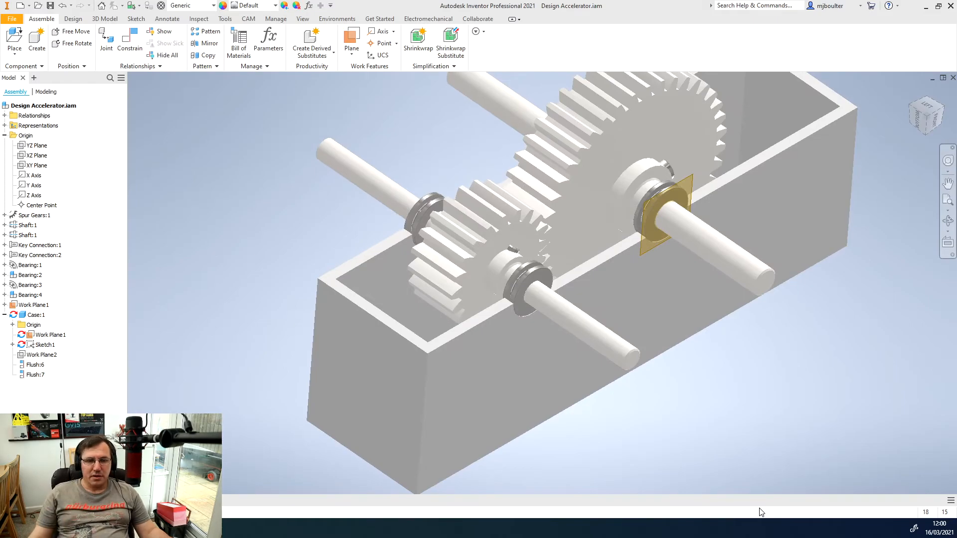
- Check the Grounded setting of the case and the Flexible setting of the spur gear set
{"action": "left_click", "coordinate": [397, 480]}
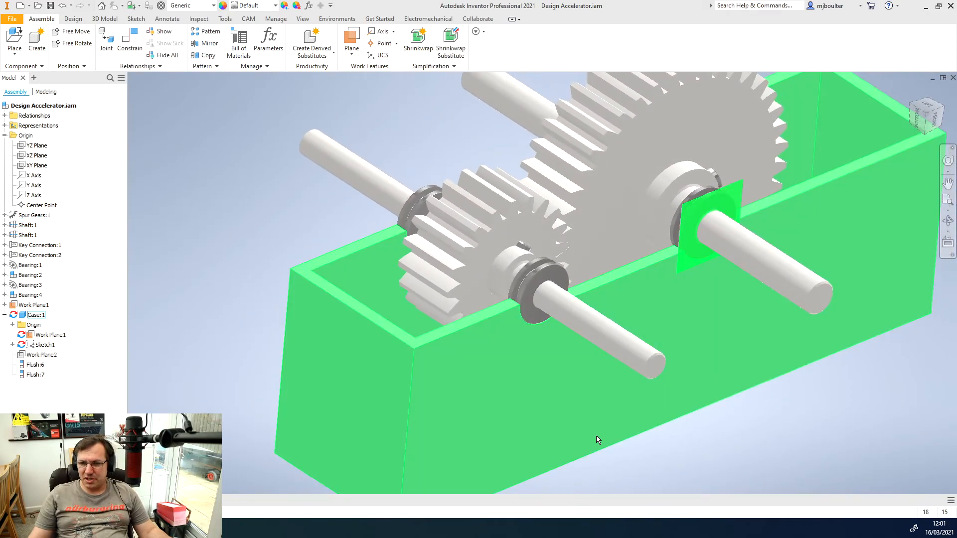
{"action": "left_click", "coordinate": [633, 158]}
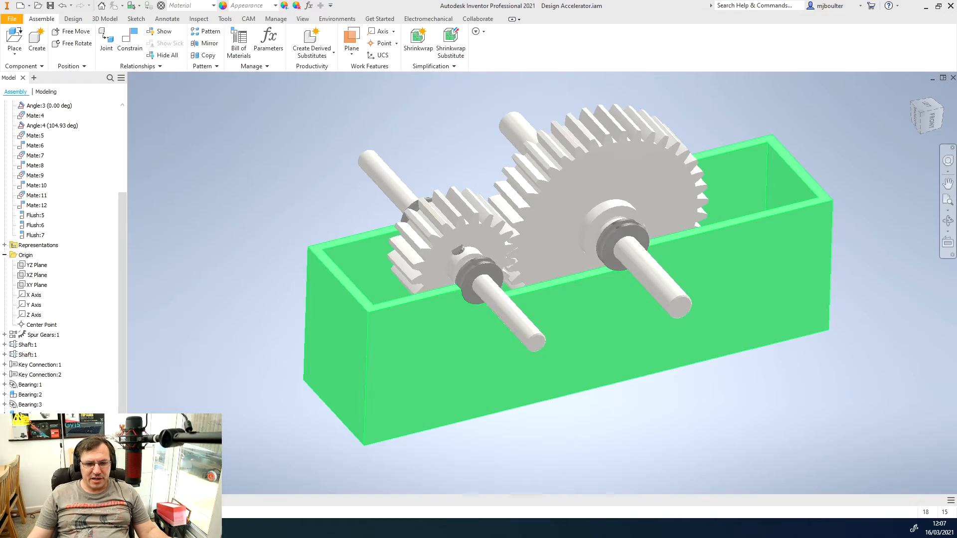
{"action": "right_click", "coordinate": [398, 379]}
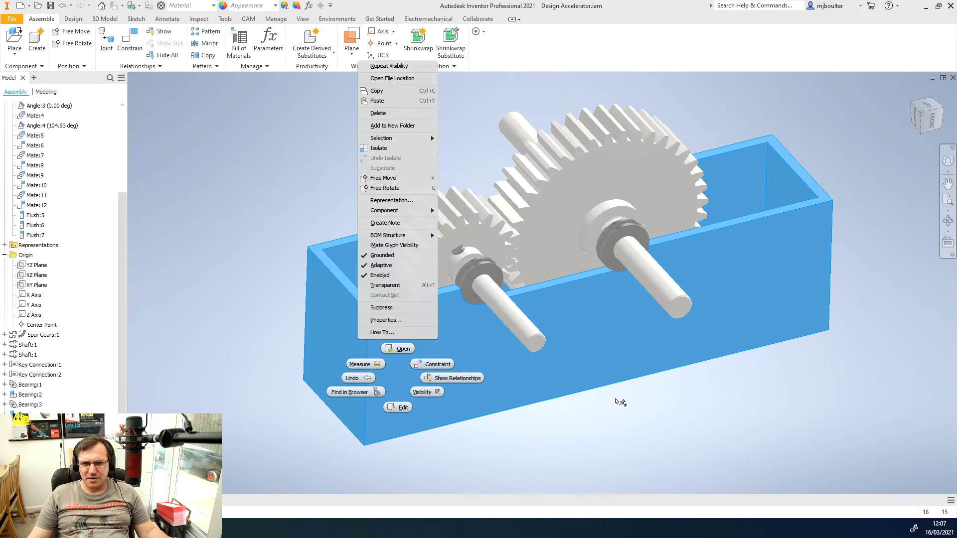
{"action": "left_click", "coordinate": [616, 399]}
{"action": "right_click", "coordinate": [576, 203]}
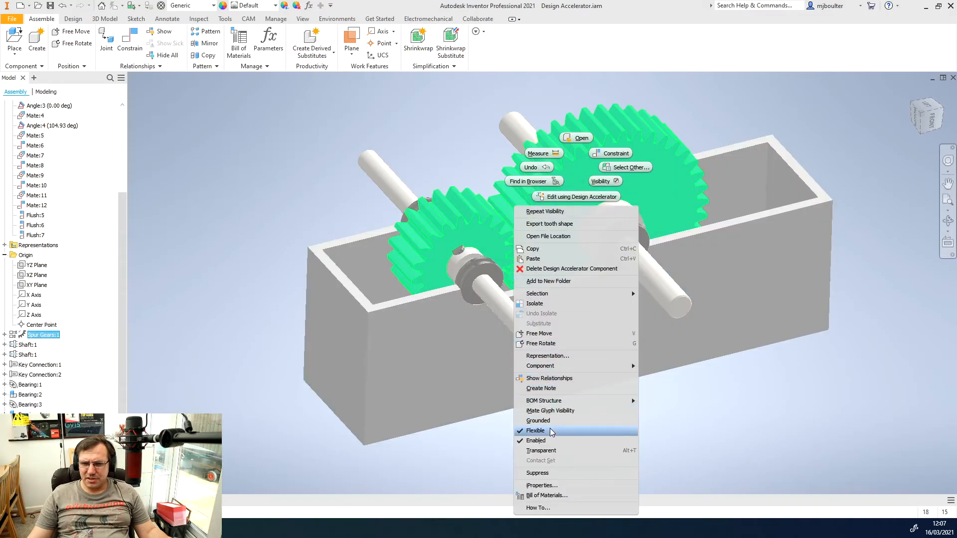
{"action": "left_click", "coordinate": [744, 305]}
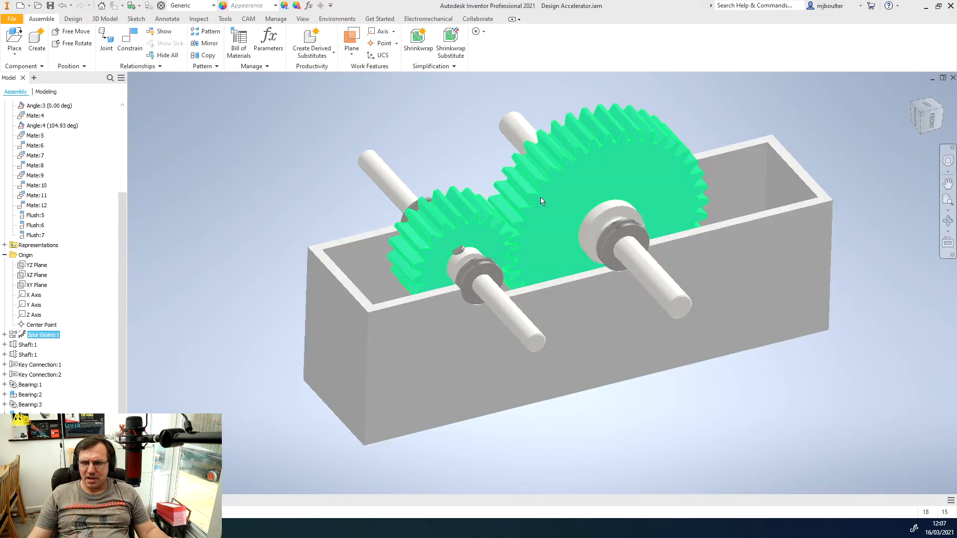
{"action": "right_click", "coordinate": [542, 200]}
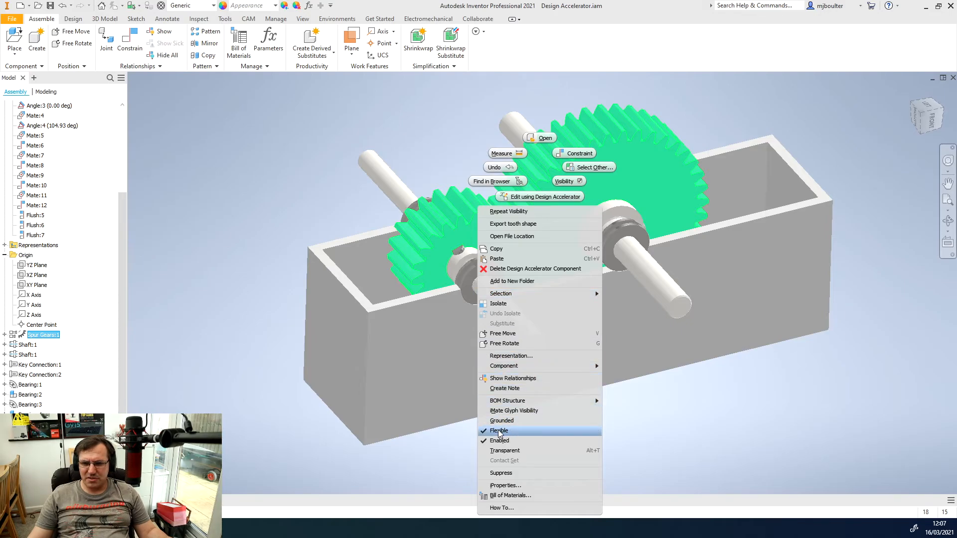
{"action": "left_click", "coordinate": [633, 372]}
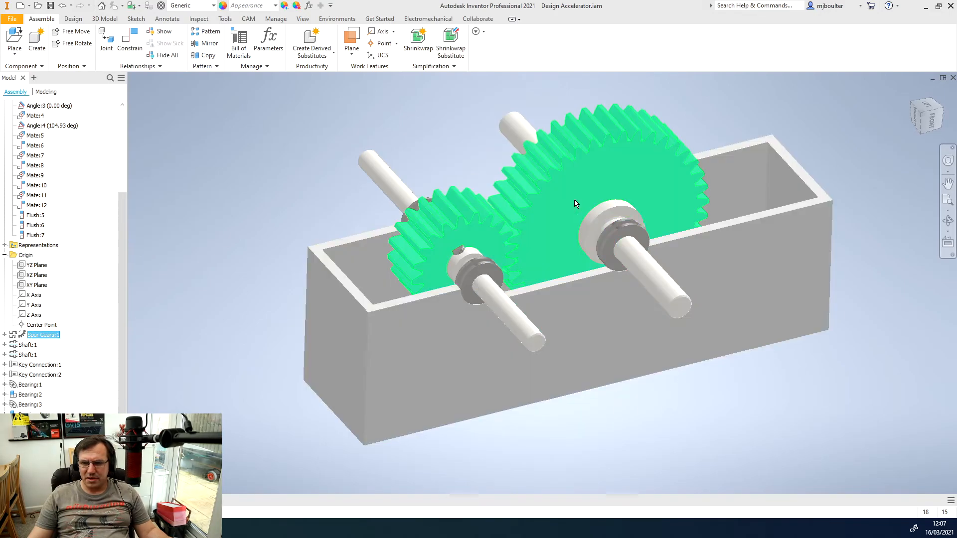
- Turn the large gear to test the meshing motion, and look through the assembly's mate, flush and angle relationships
{"action": "left_click_drag", "start_coordinate": [543, 213], "coordinate": [578, 175]}
{"action": "left_click_drag", "start_coordinate": [641, 174], "coordinate": [579, 176]}
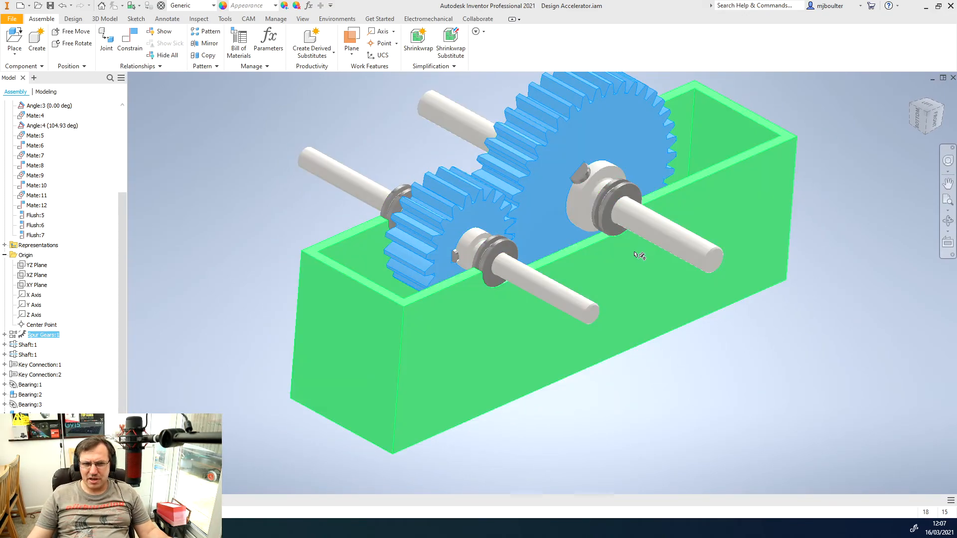
{"action": "left_click", "coordinate": [4, 255]}
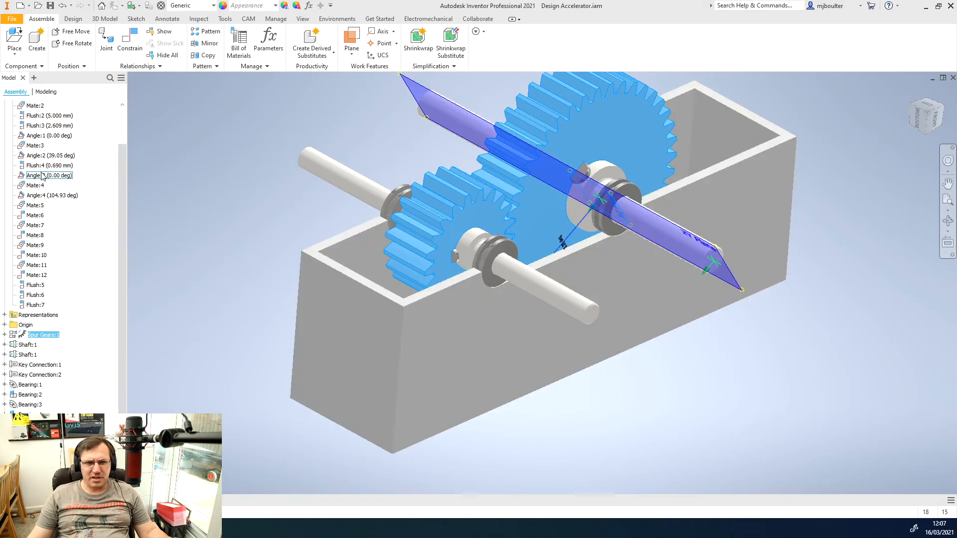
{"action": "left_click", "coordinate": [4, 115]}
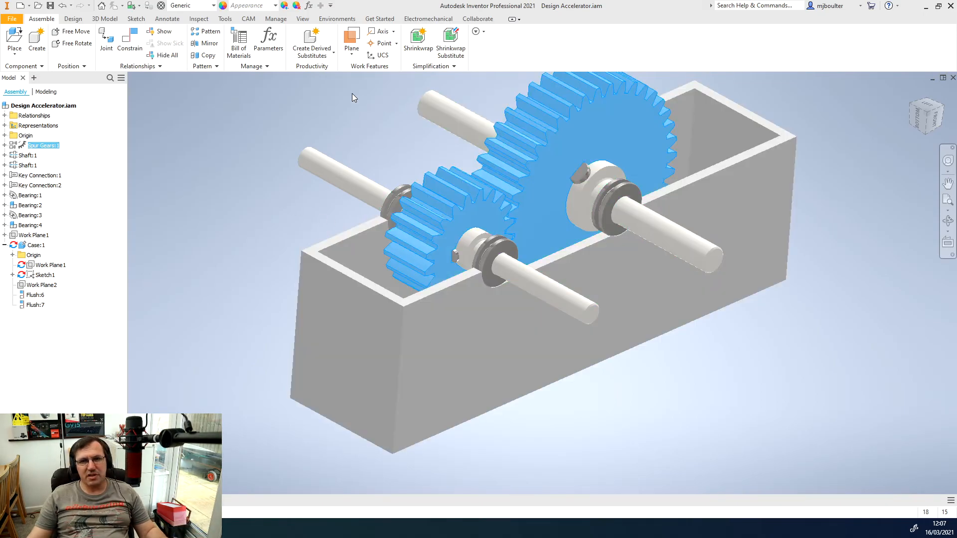
{"action": "left_click", "coordinate": [74, 18]}
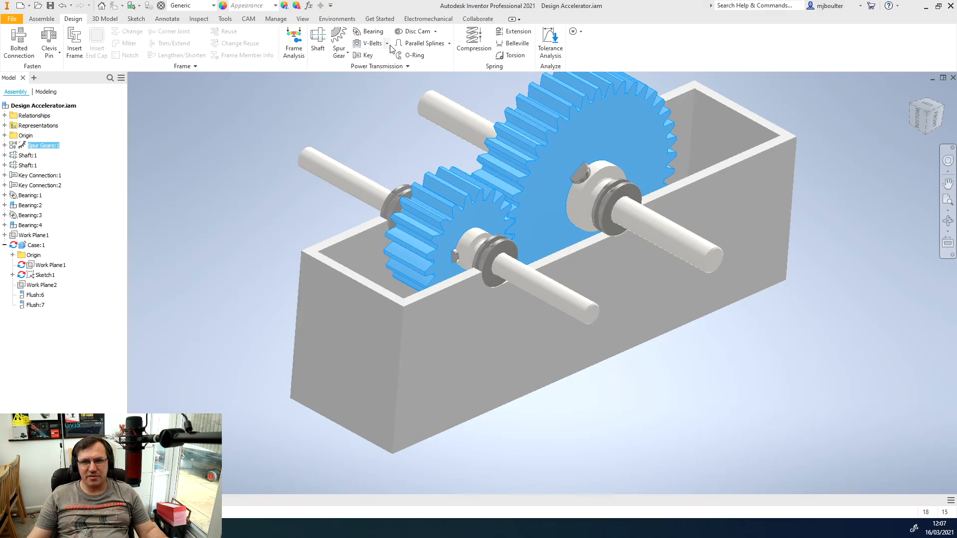
{"action": "left_click", "coordinate": [41, 18]}
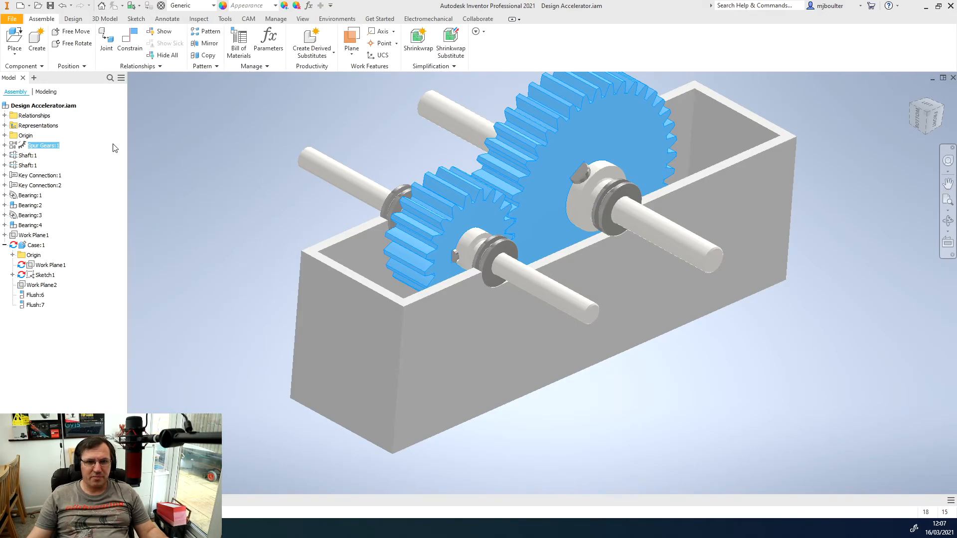
- Edit the large gear's shaft with the Design Accelerator, setting the main diameter of its first 50 mm long cylinder section to 30 mm
{"action": "right_click", "coordinate": [21, 158]}
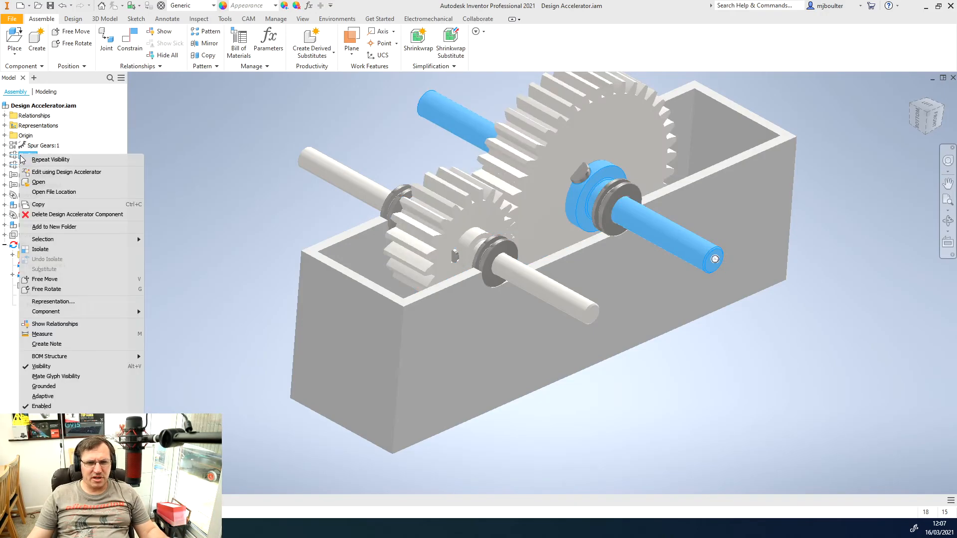
{"action": "left_click", "coordinate": [57, 172]}
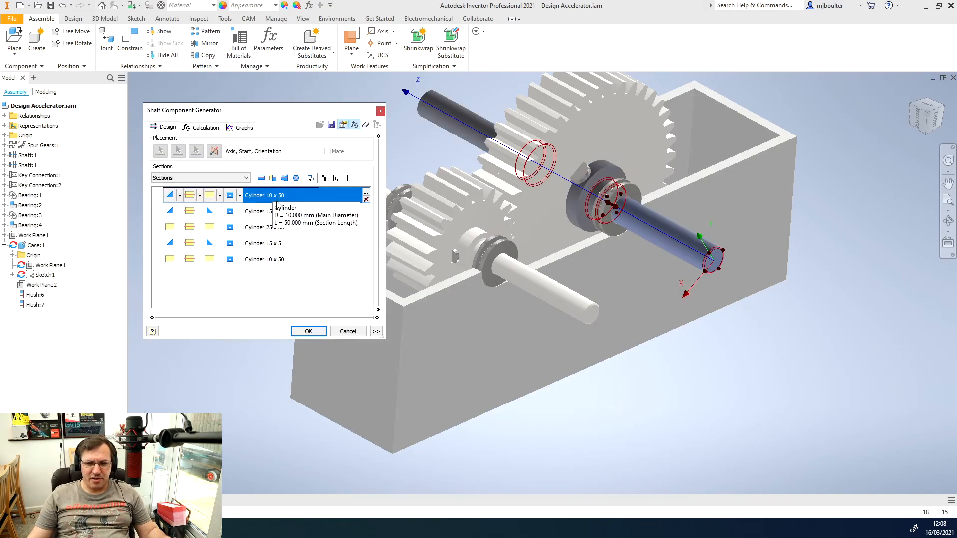
{"action": "double_click", "coordinate": [268, 198]}
{"action": "left_click", "coordinate": [247, 267]}
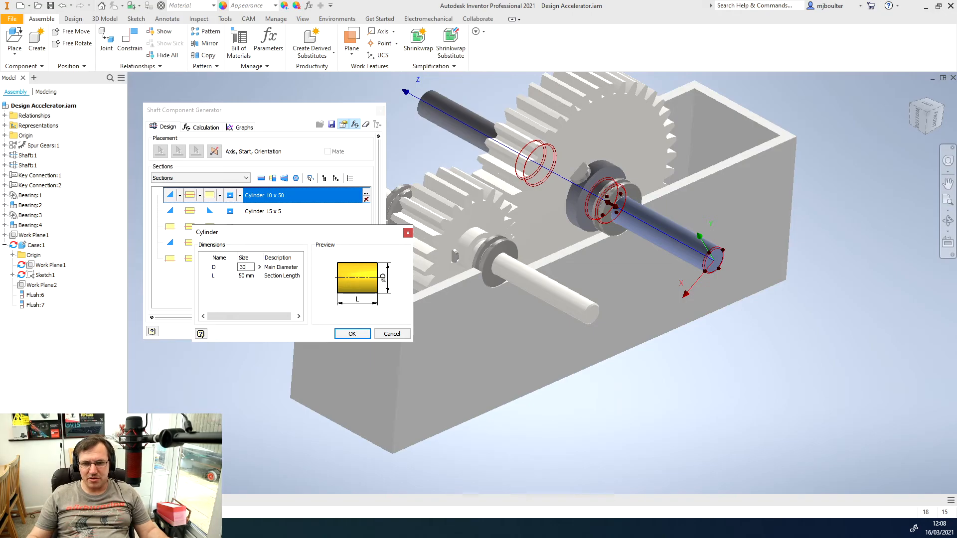
{"action": "type", "text": "30"}
{"action": "left_click", "coordinate": [352, 333]}
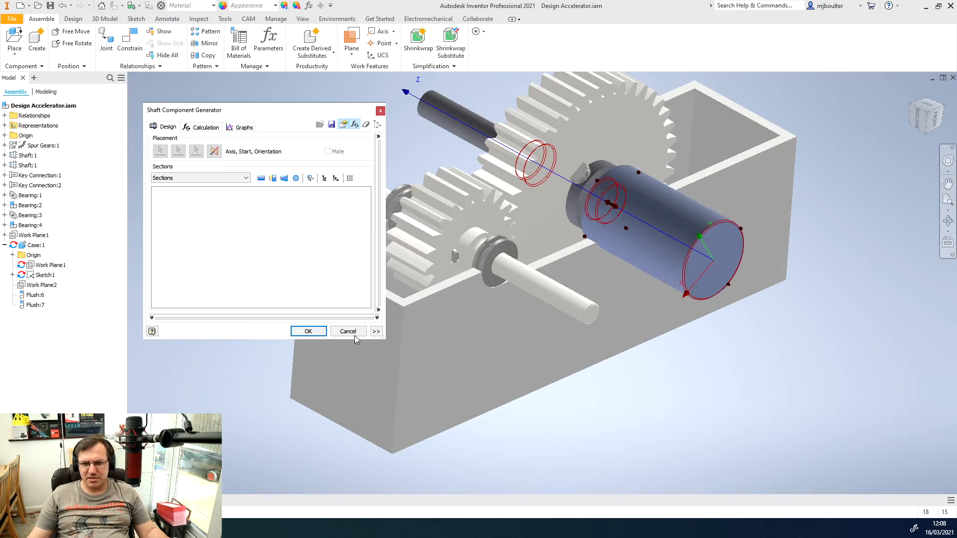
{"action": "left_click", "coordinate": [322, 333]}
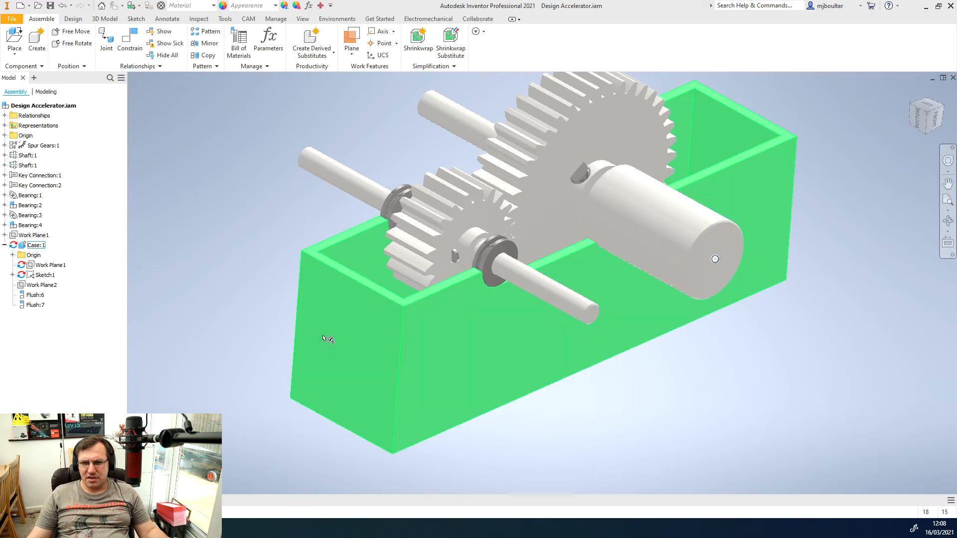
- Set up a parallel splines connection on the large gear's shaft, referencing the enlarged end section's cylindrical face and its end face
{"action": "mouse_move", "coordinate": [349, 339]}
{"action": "middle_mouse_down", "text": "shift"}
{"action": "mouse_move", "coordinate": [402, 337]}
{"action": "mouse_move", "coordinate": [578, 209]}
{"action": "mouse_move", "coordinate": [628, 227]}
{"action": "mouse_move", "coordinate": [586, 235]}
{"action": "mouse_move", "coordinate": [643, 260]}
{"action": "mouse_move", "coordinate": [638, 249]}
{"action": "middle_mouse_up", "text": "shift"}
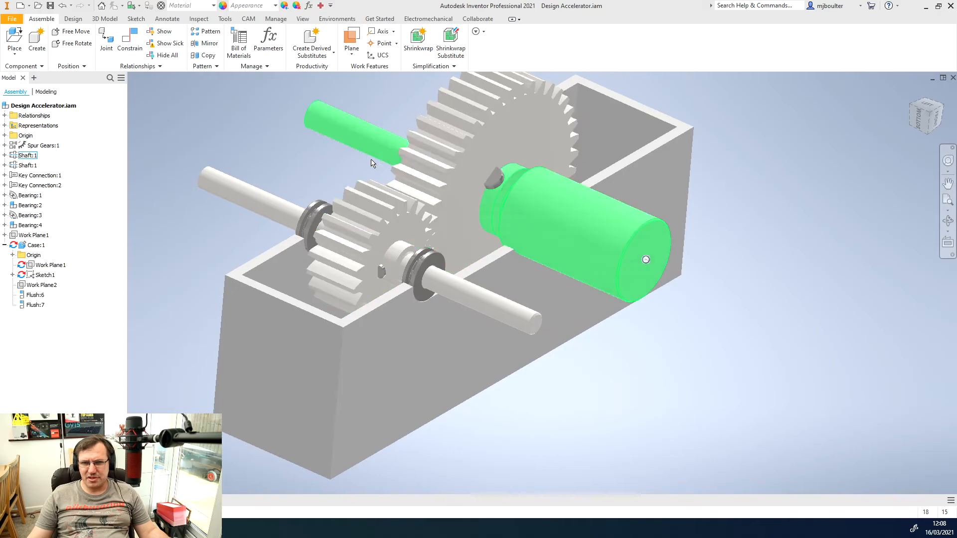
{"action": "left_click", "coordinate": [73, 21]}
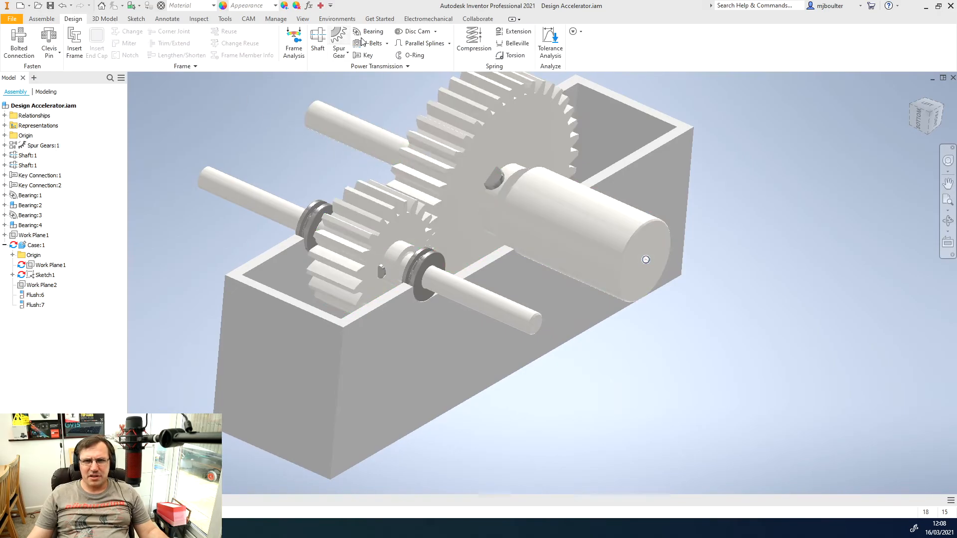
{"action": "left_click", "coordinate": [422, 44]}
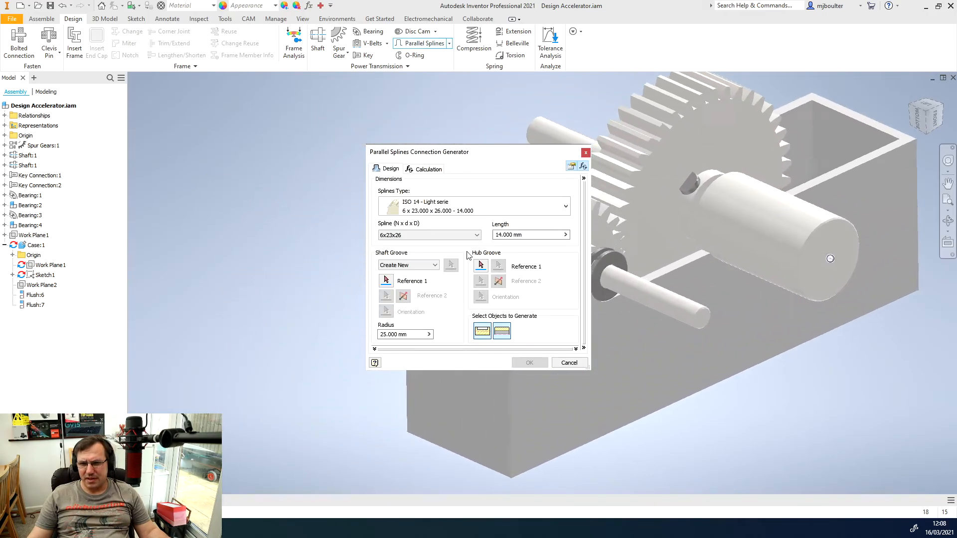
{"action": "left_click", "coordinate": [385, 280]}
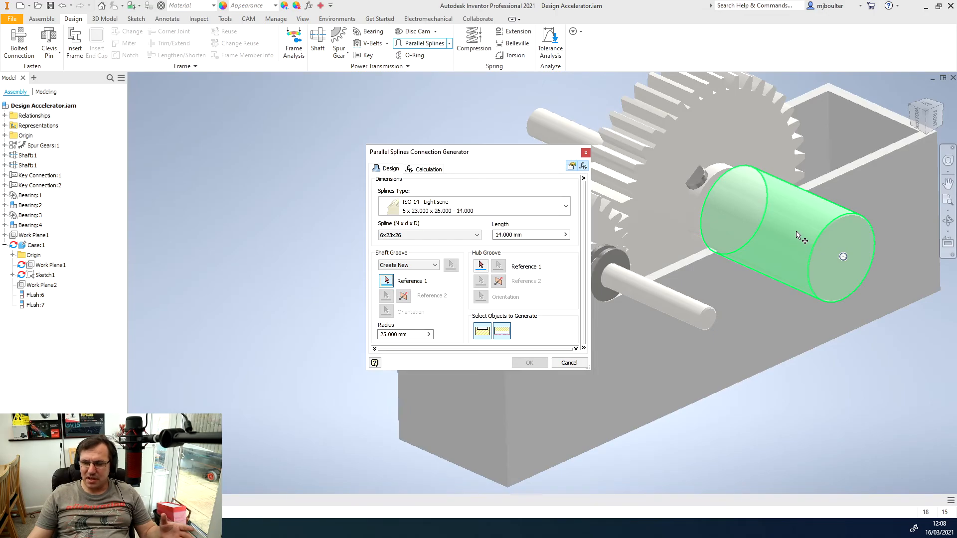
{"action": "left_click", "coordinate": [804, 244]}
{"action": "left_click", "coordinate": [822, 259]}
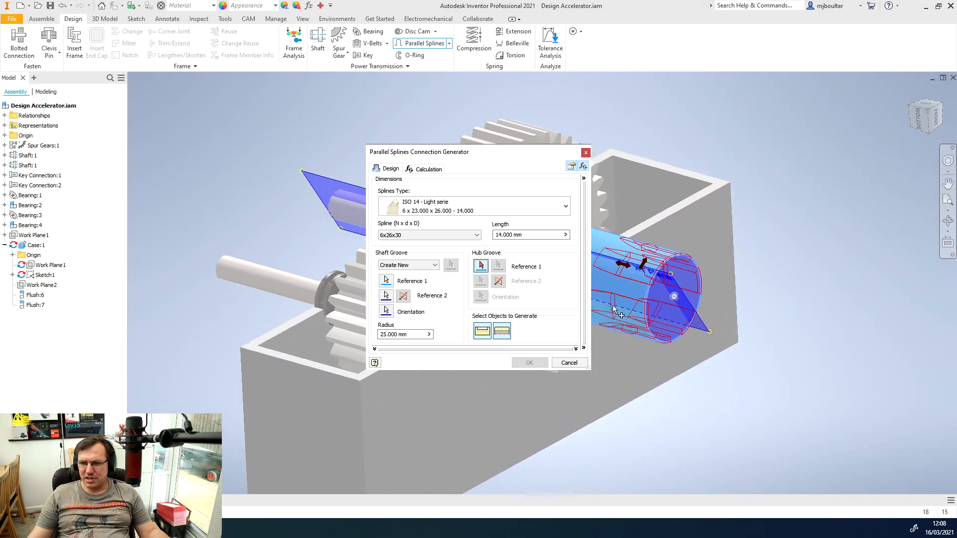
- Use the case's side face as hub groove reference and generate the 6x26x30 splines with a 14 mm length and 25 mm radius
{"action": "left_click_drag", "start_coordinate": [408, 152], "coordinate": [127, 61]}
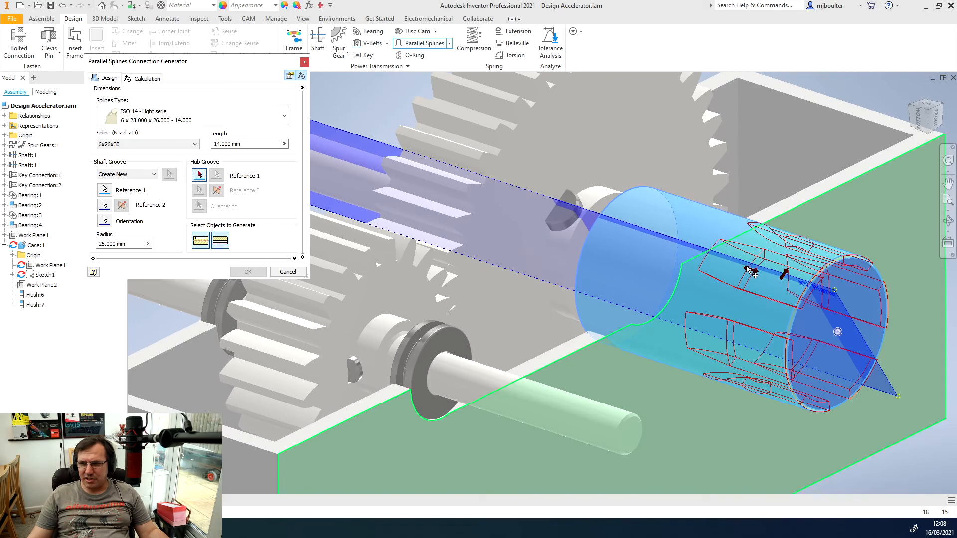
{"action": "left_click", "coordinate": [756, 277]}
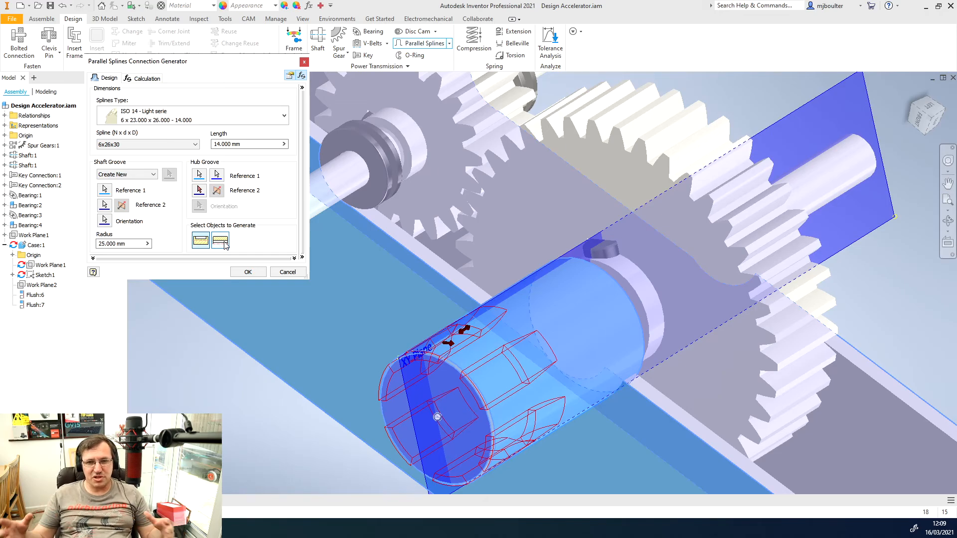
{"action": "left_click", "coordinate": [249, 272]}
{"action": "left_click", "coordinate": [272, 232]}
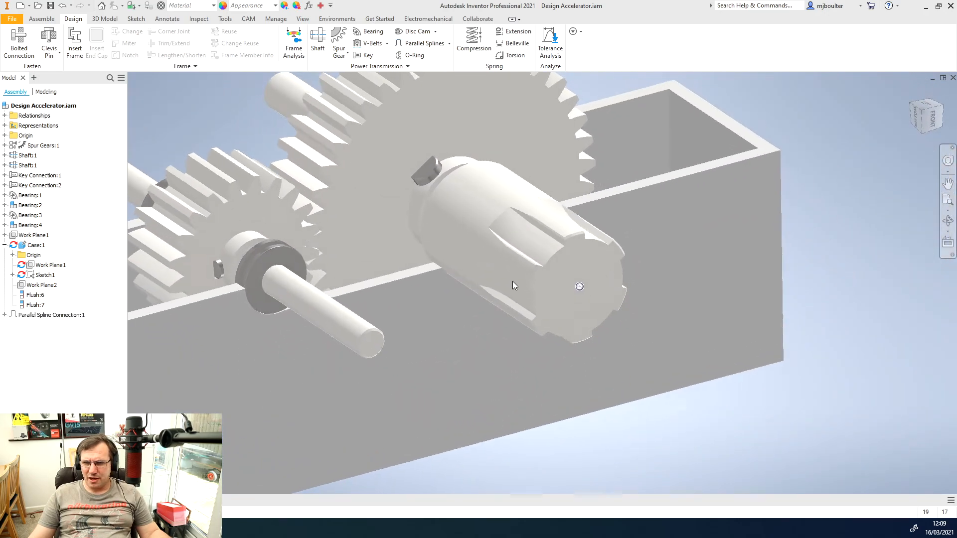
- Inspect the splined shaft end and delete the parallel spline connection from the assembly
{"action": "left_click", "coordinate": [565, 312]}
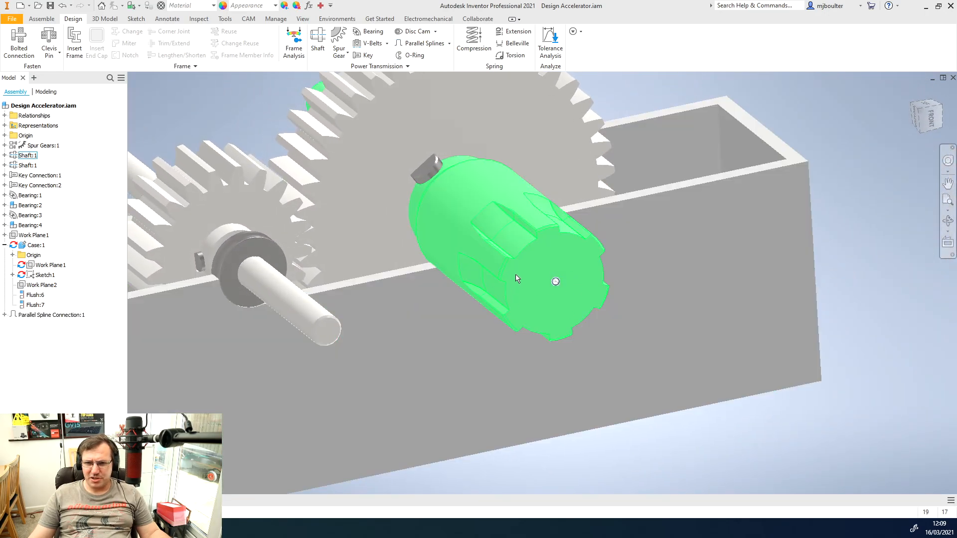
{"action": "left_click", "coordinate": [438, 330]}
{"action": "middle_click_drag", "start_coordinate": [438, 330], "coordinate": [478, 319], "text": "shift"}
{"action": "left_click", "coordinate": [601, 286]}
{"action": "left_click", "coordinate": [388, 347]}
{"action": "middle_click_drag", "start_coordinate": [387, 348], "coordinate": [354, 324], "text": "shift"}
{"action": "right_click", "coordinate": [49, 315]}
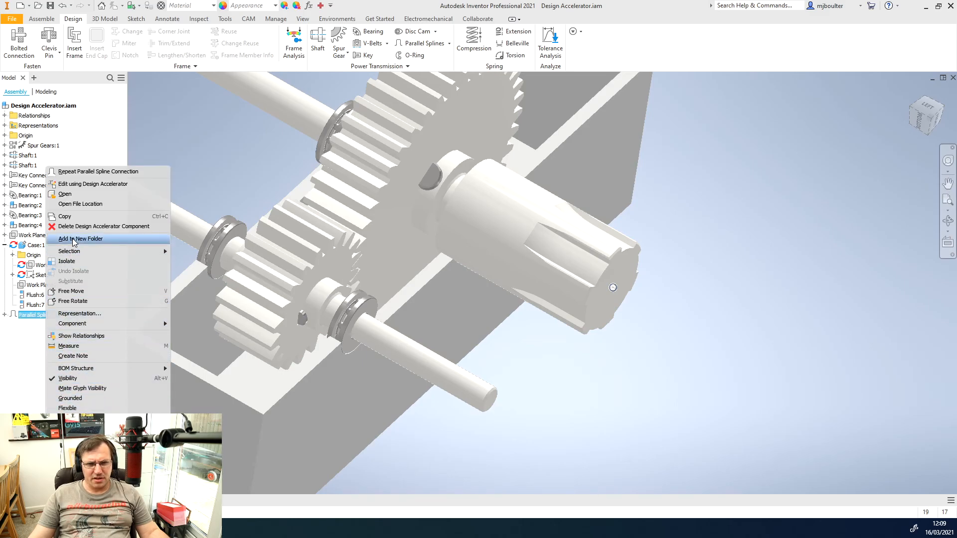
{"action": "key", "text": "Escape"}
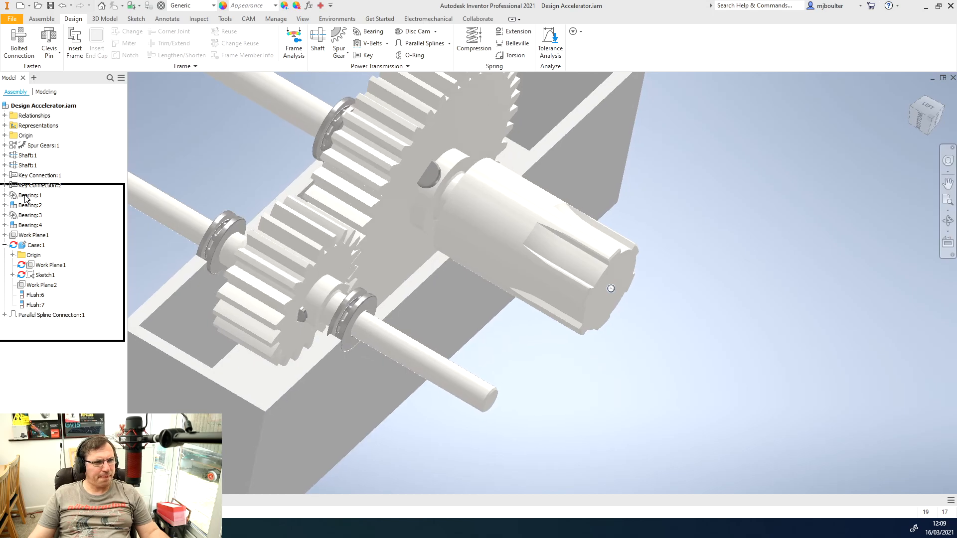
{"action": "key", "text": "Delete"}
{"action": "left_click", "coordinate": [260, 316]}
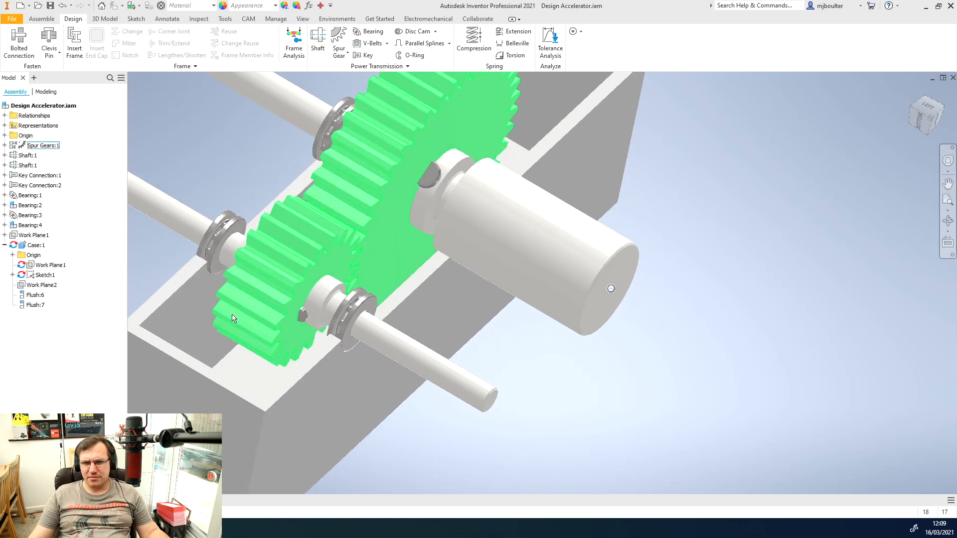
- Edit the large gear's shaft with the Design Accelerator, setting the main diameter of its first 50 mm long cylinder section to 10 mm
{"action": "right_click", "coordinate": [25, 156]}
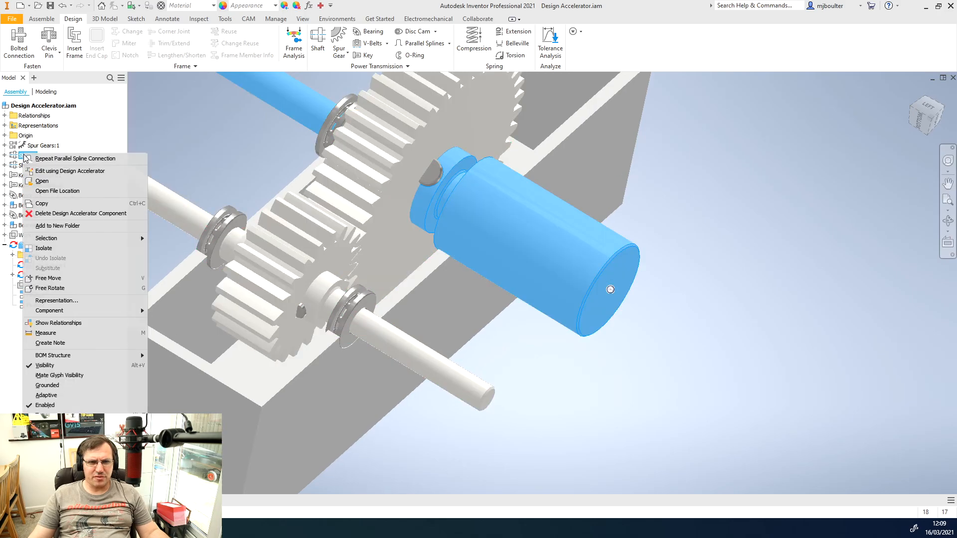
{"action": "left_click", "coordinate": [64, 172]}
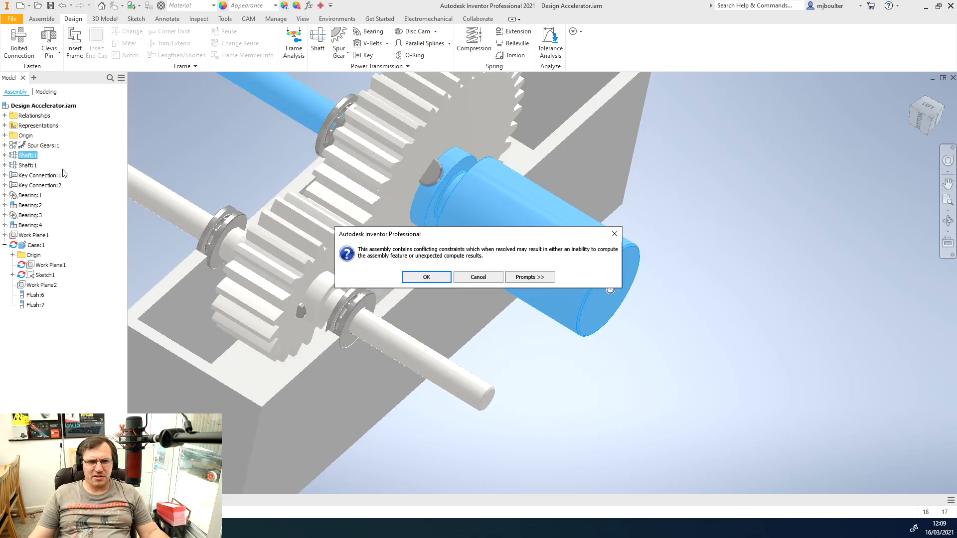
{"action": "left_click", "coordinate": [426, 277]}
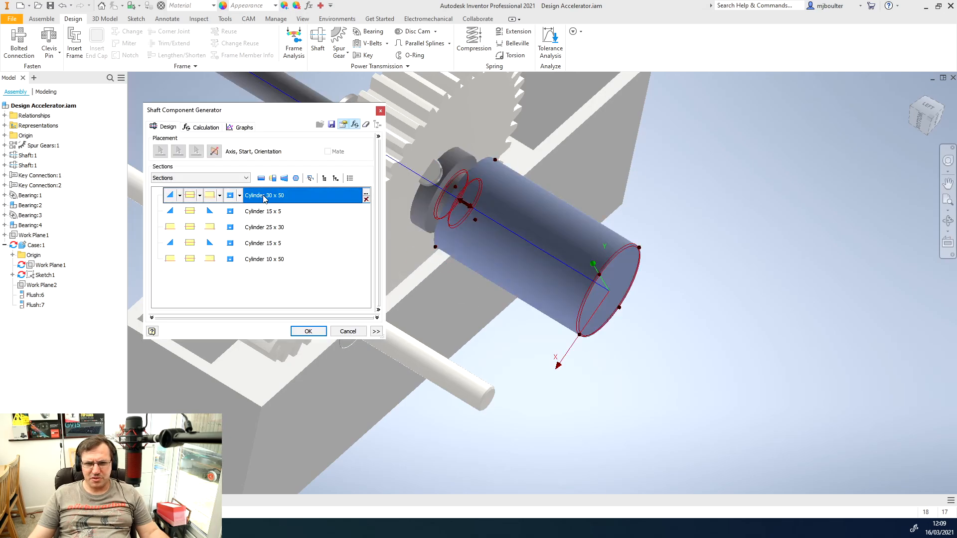
{"action": "double_click", "coordinate": [264, 197]}
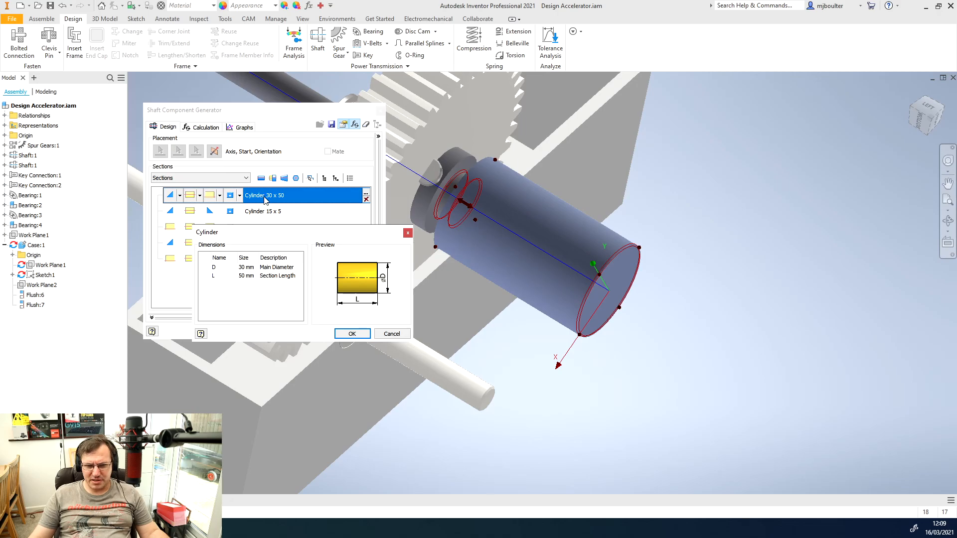
{"action": "left_click", "coordinate": [246, 267]}
{"action": "type", "text": "10"}
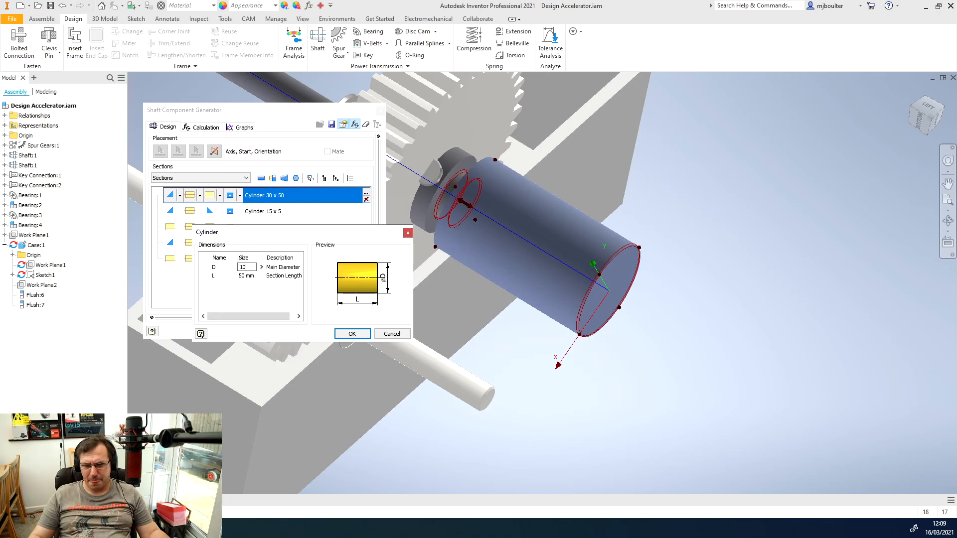
{"action": "left_click", "coordinate": [355, 334]}
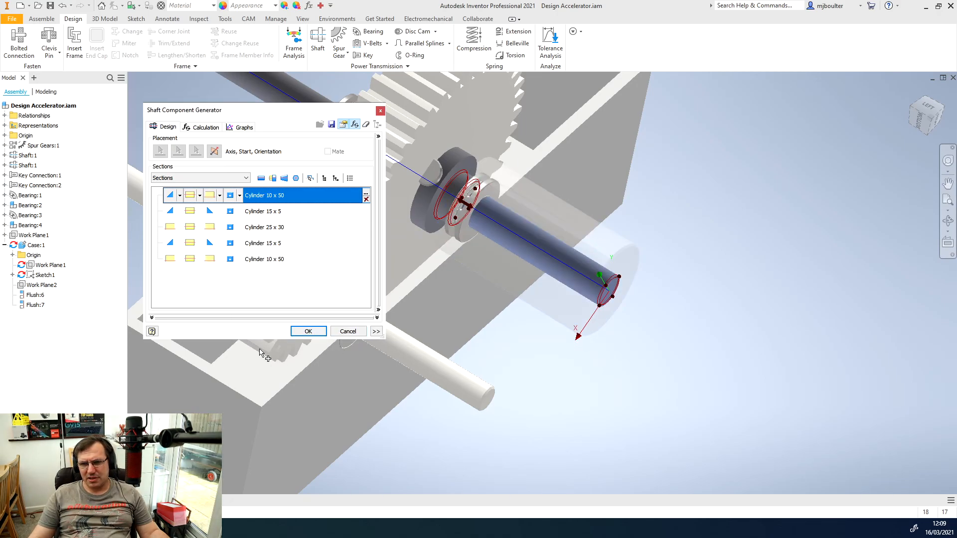
{"action": "left_click", "coordinate": [309, 331]}
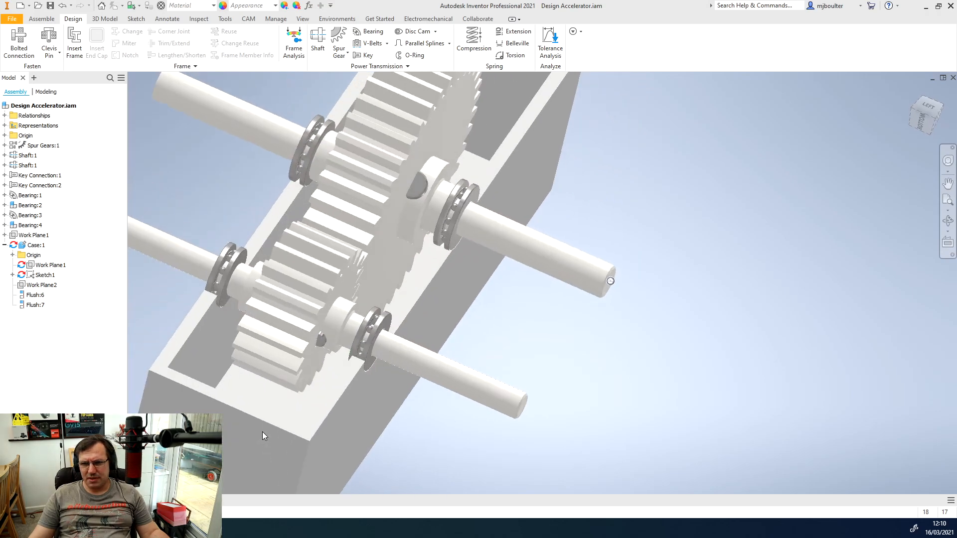